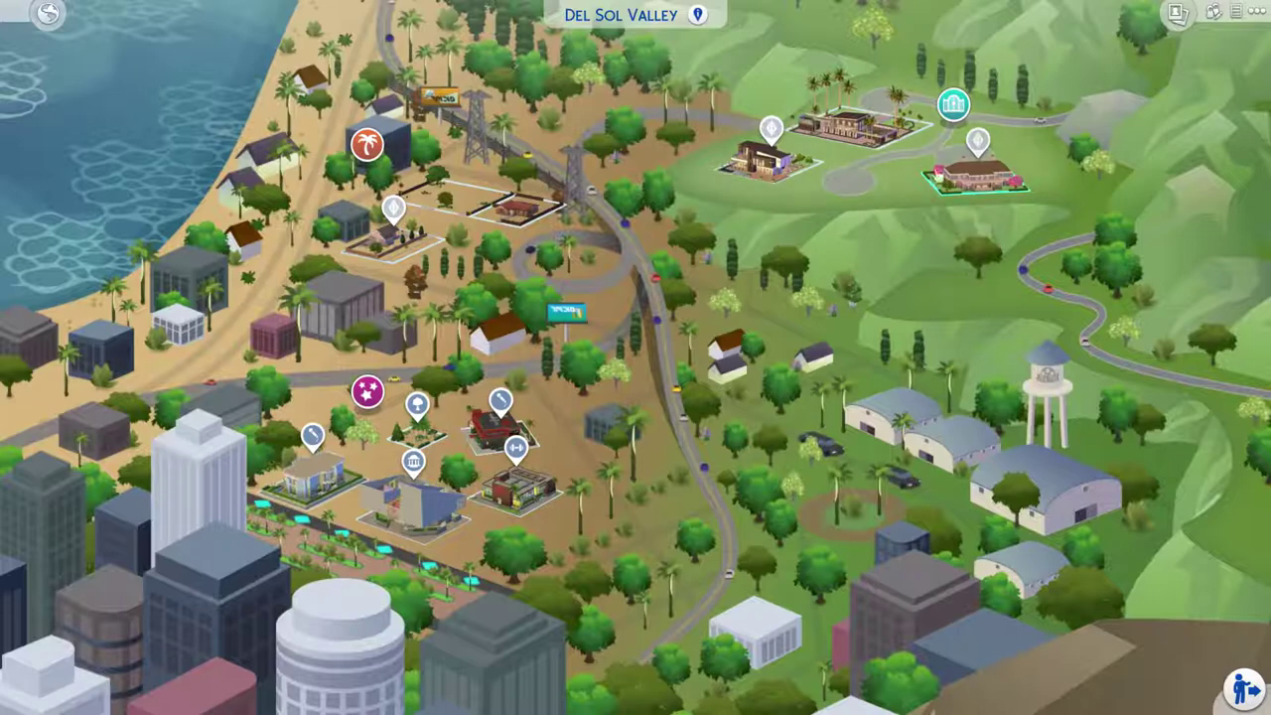
- Evict the households living on the three occupied residential lots in Del Sol Valley
mouse_move(407, 263)
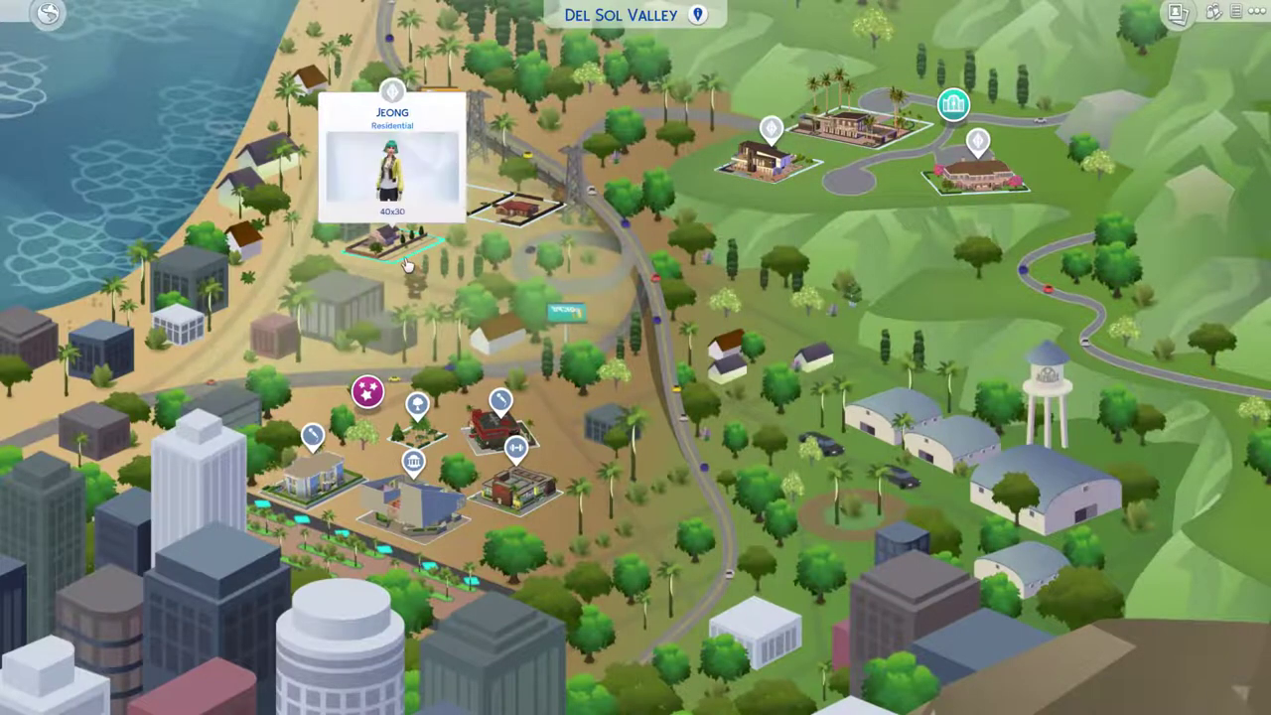
click(1098, 693)
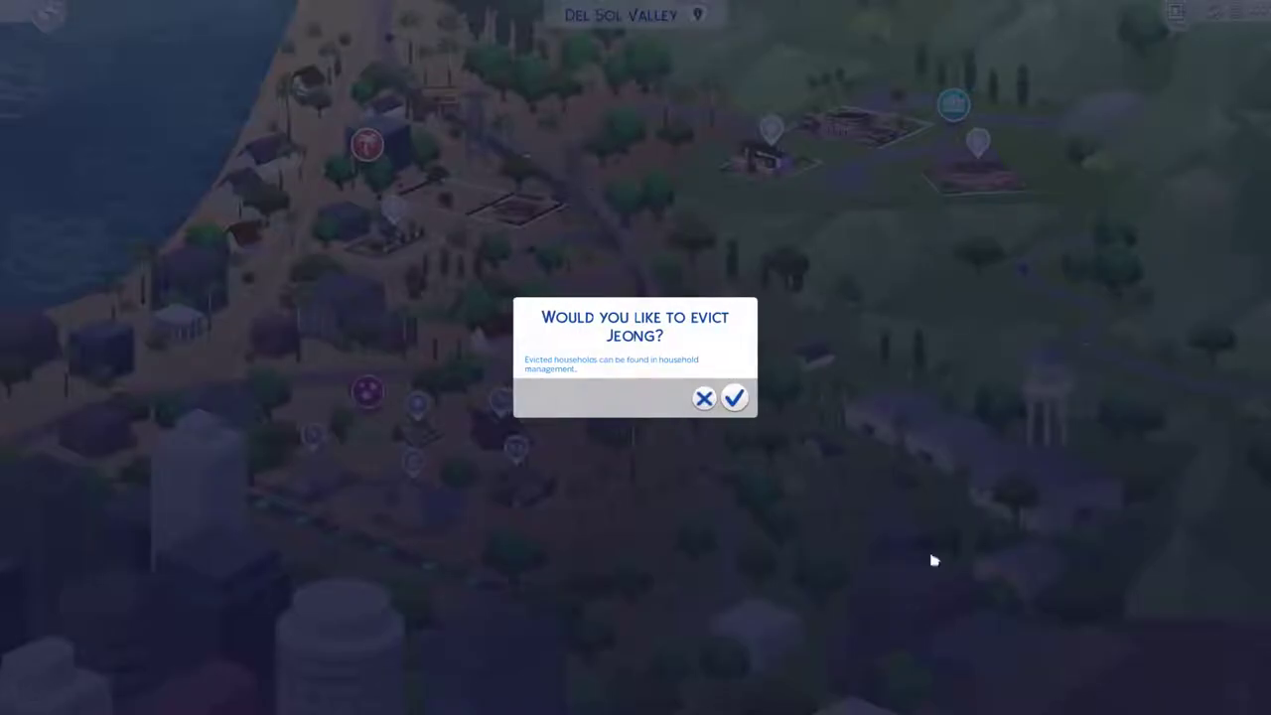
click(731, 401)
mouse_move(765, 164)
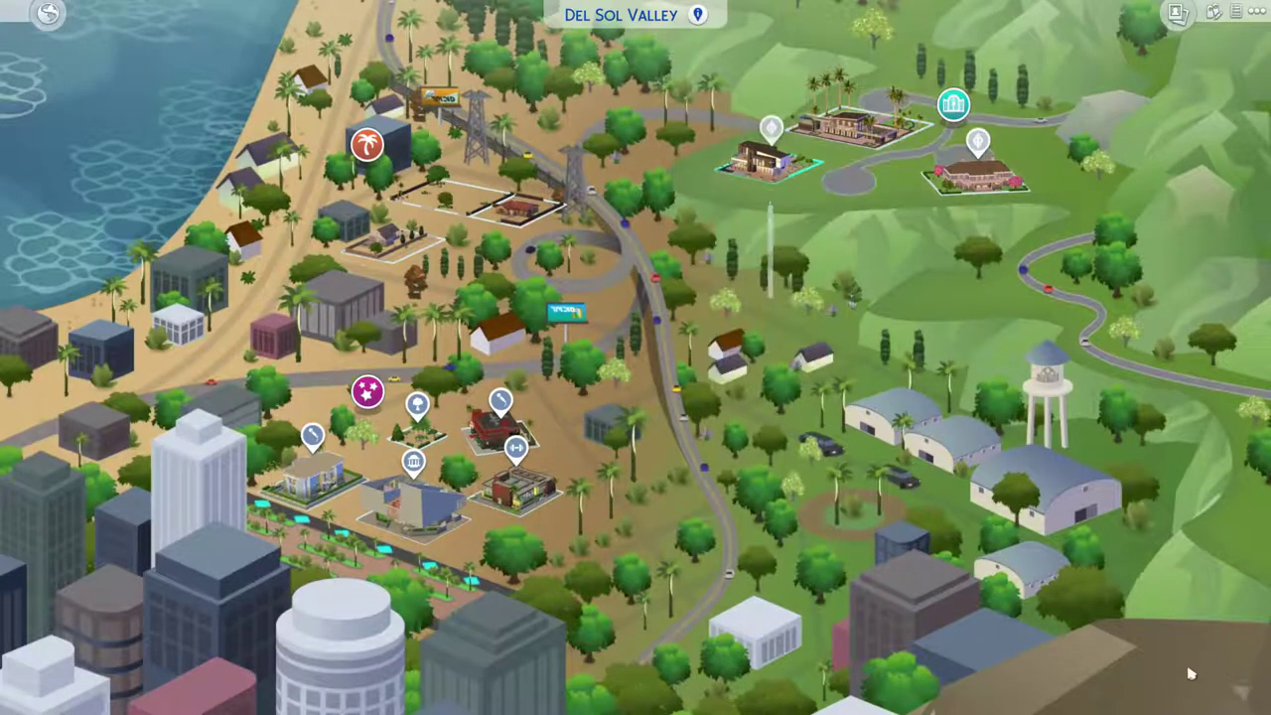
click(1097, 680)
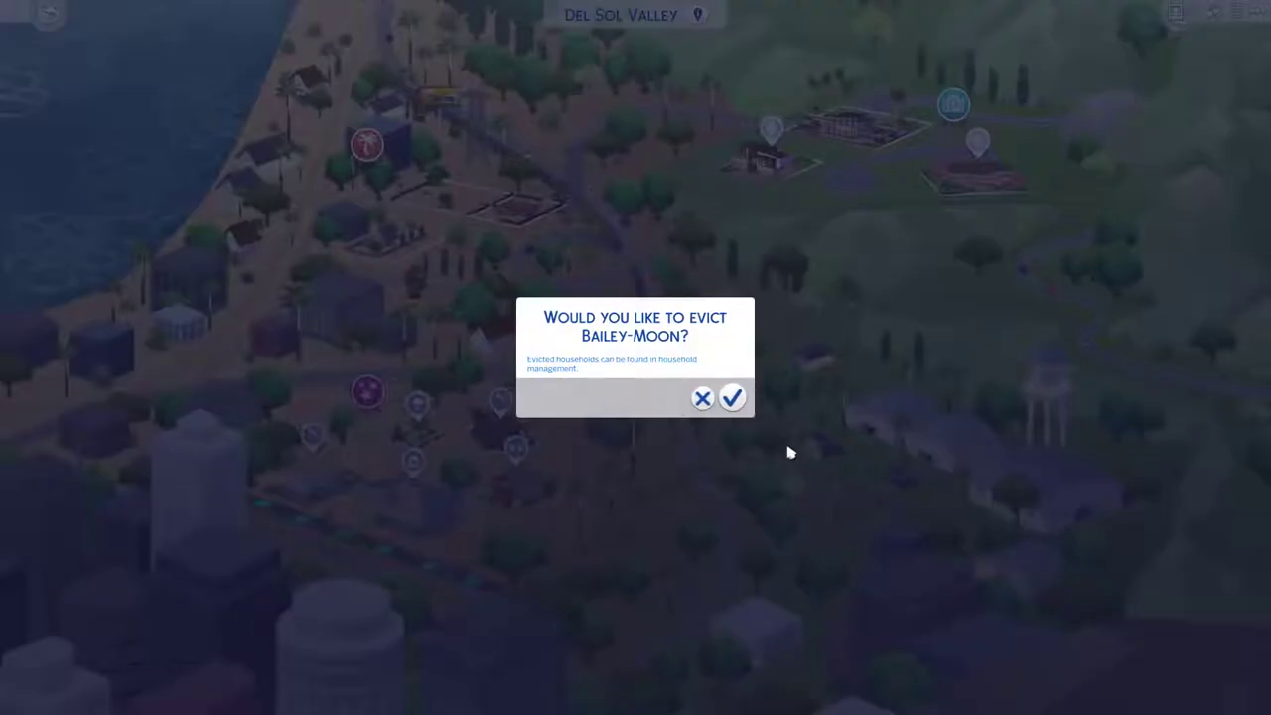
click(733, 400)
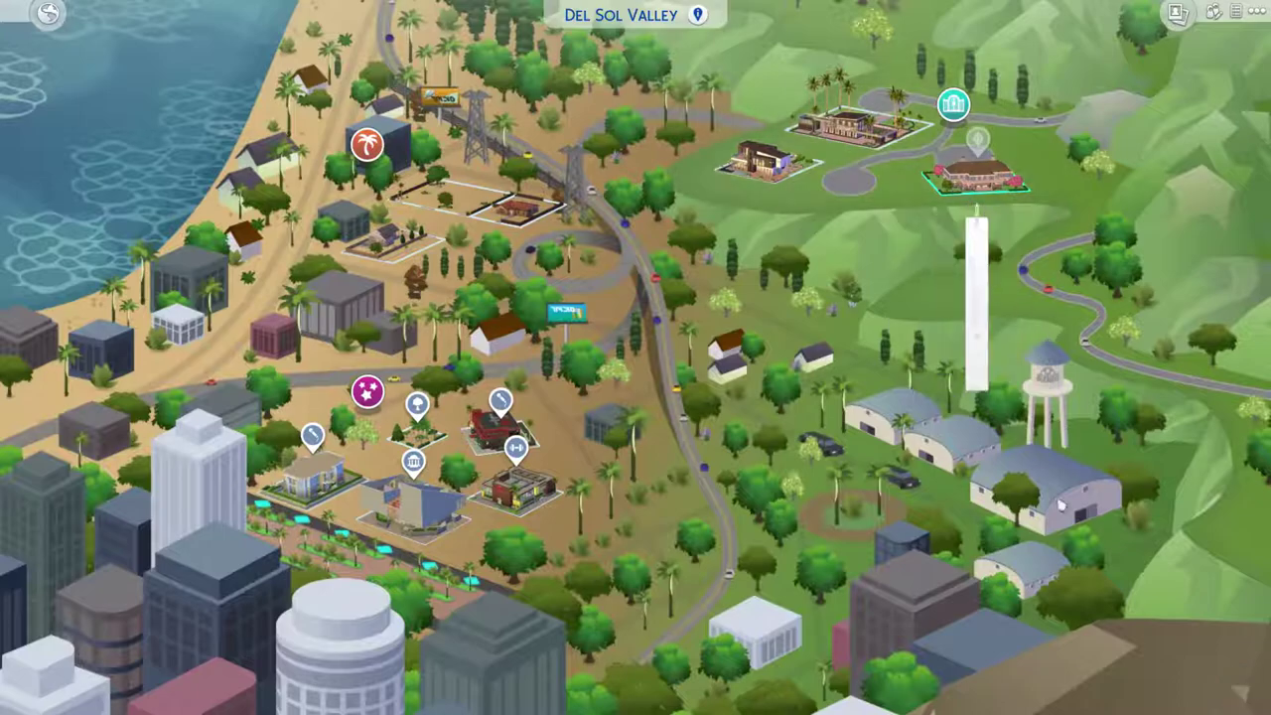
click(1094, 677)
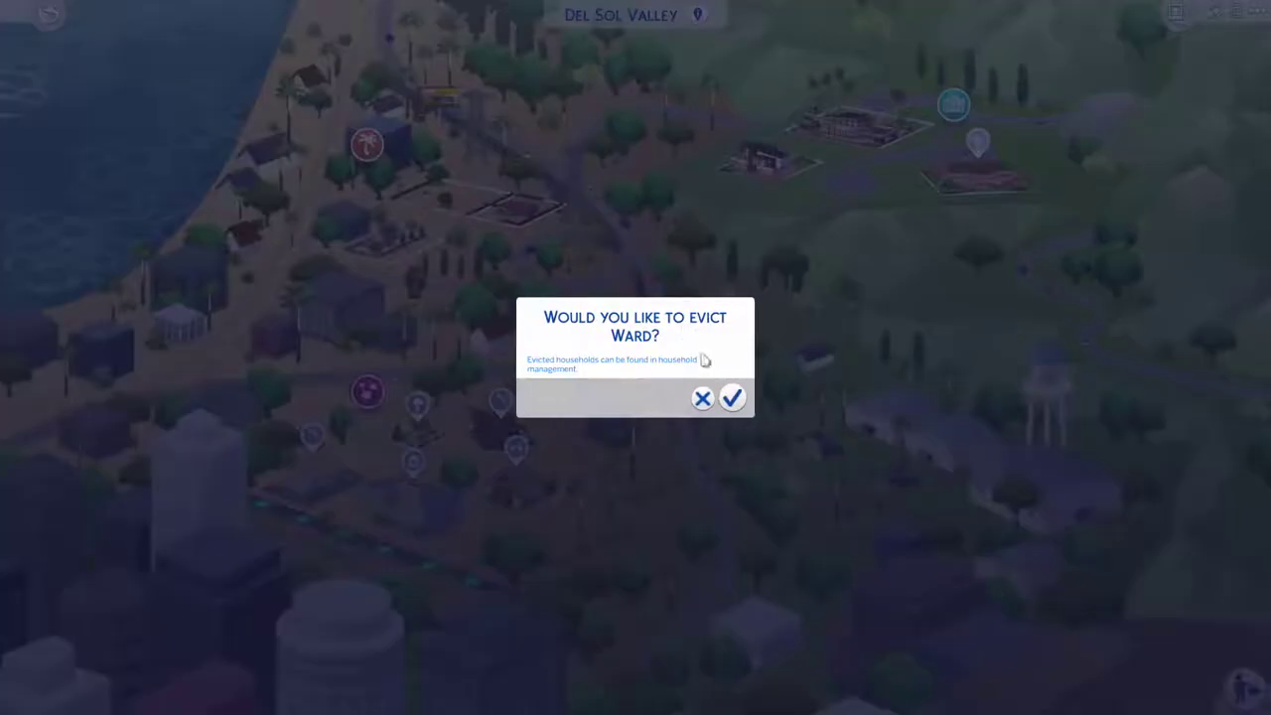
click(732, 398)
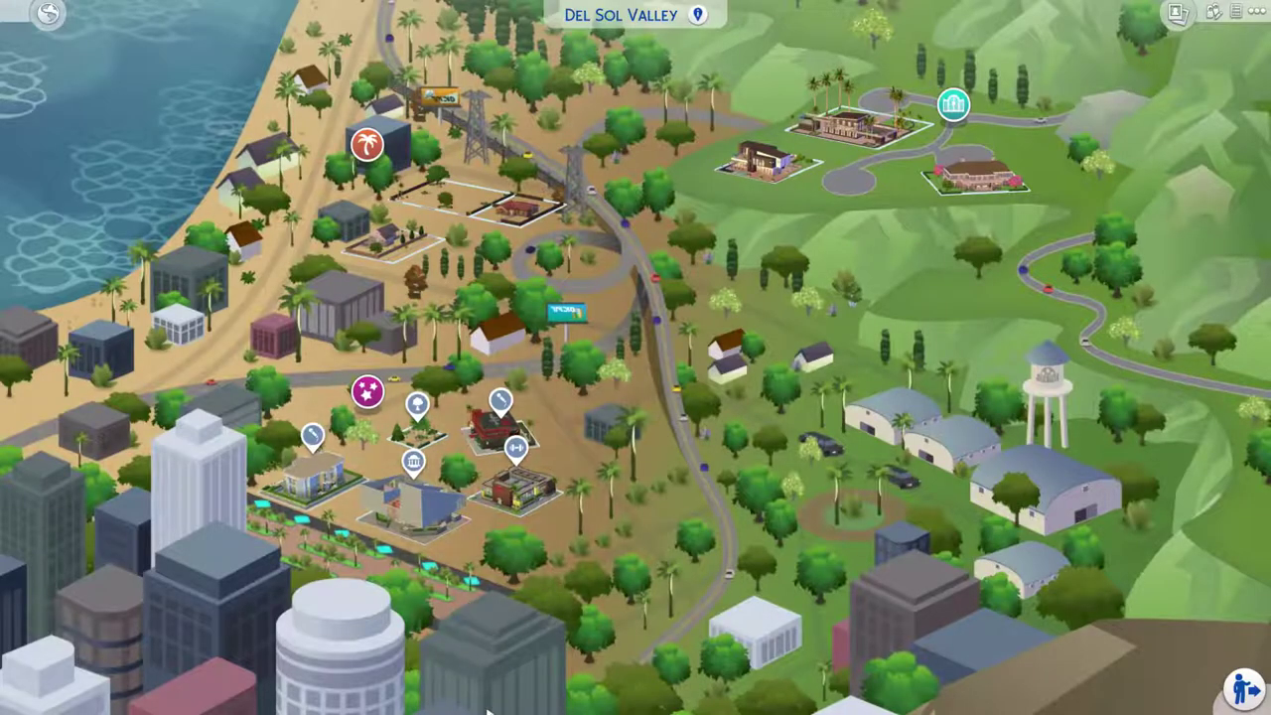
- Save the current game to a new save slot named Tutorial
click(1257, 11)
click(663, 284)
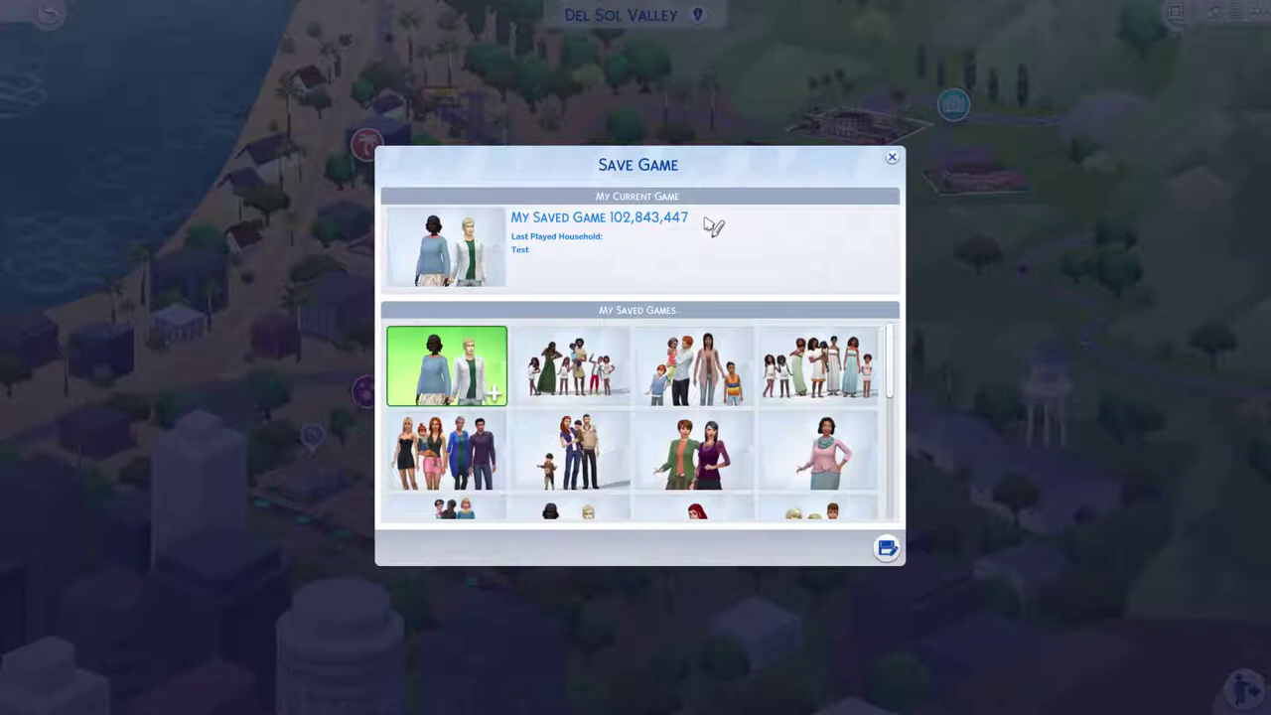
click(685, 219)
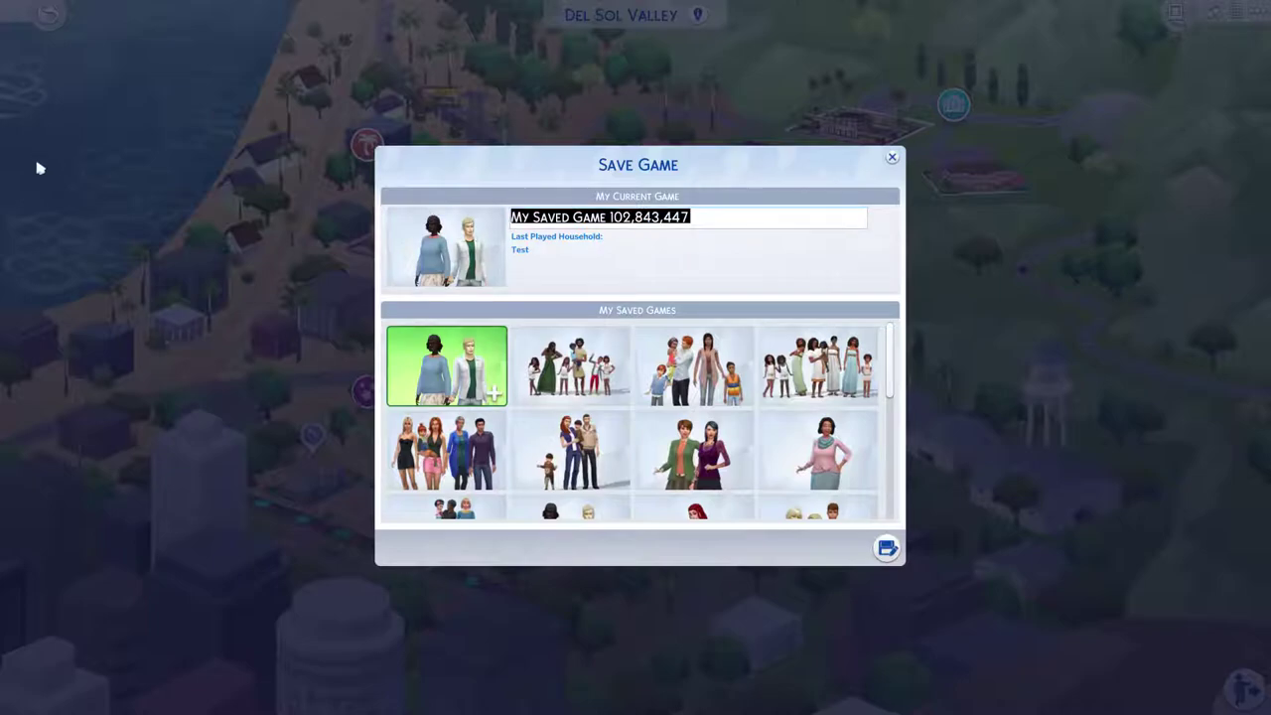
text(Tut)
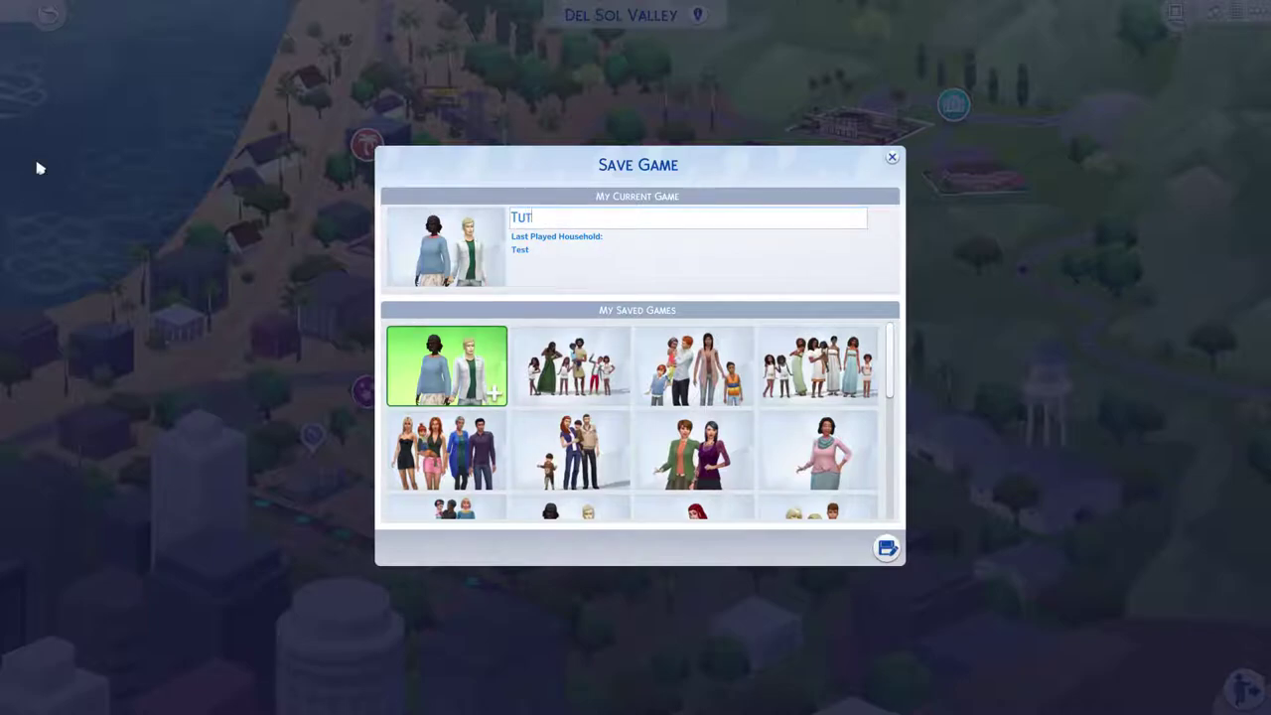
text(orial)
key(Return)
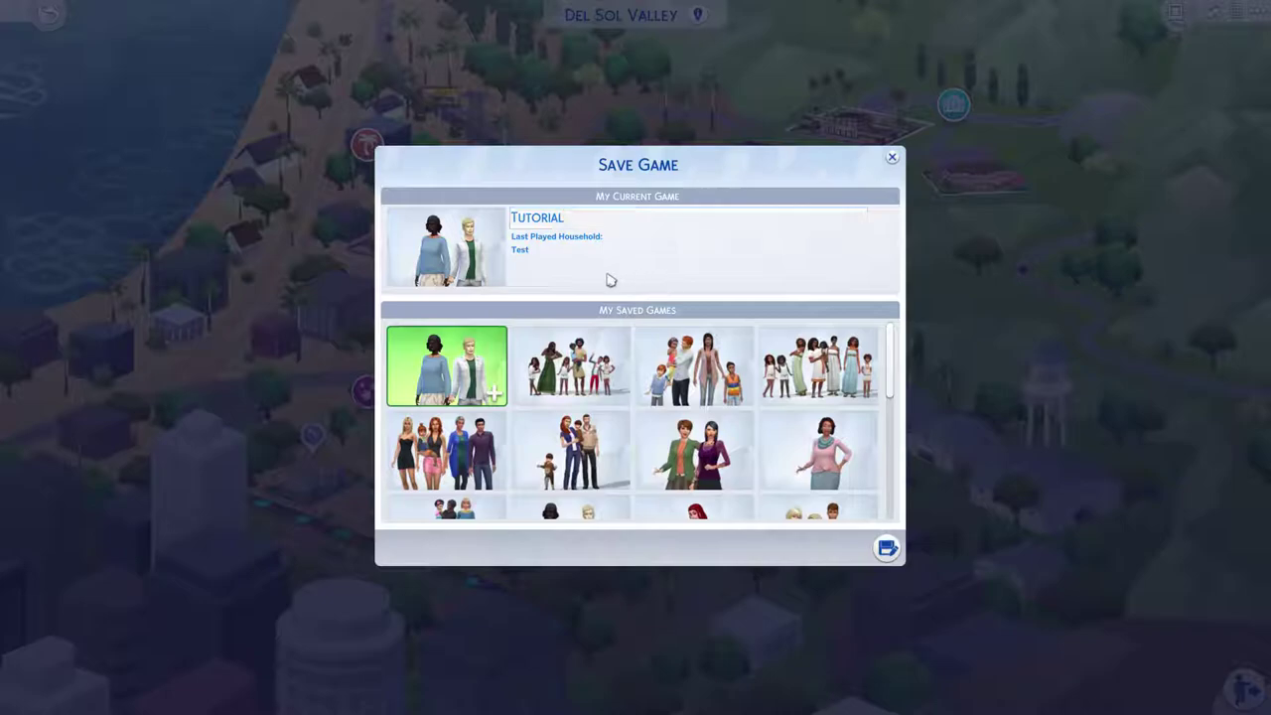
click(886, 548)
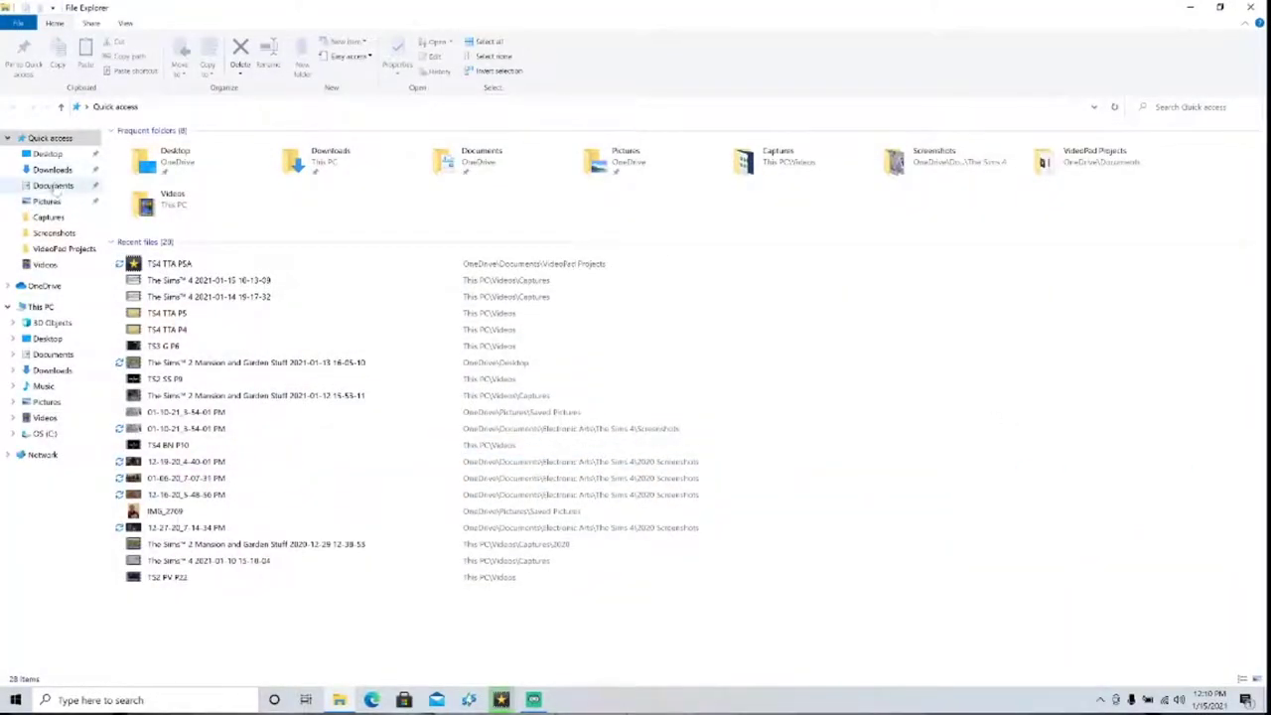
- In File Explorer, go to Documents\Electronic Arts\The Sims 4\saves and open the newest save, Slot_0000000d.save, in Sims 4 Studio
click(53, 185)
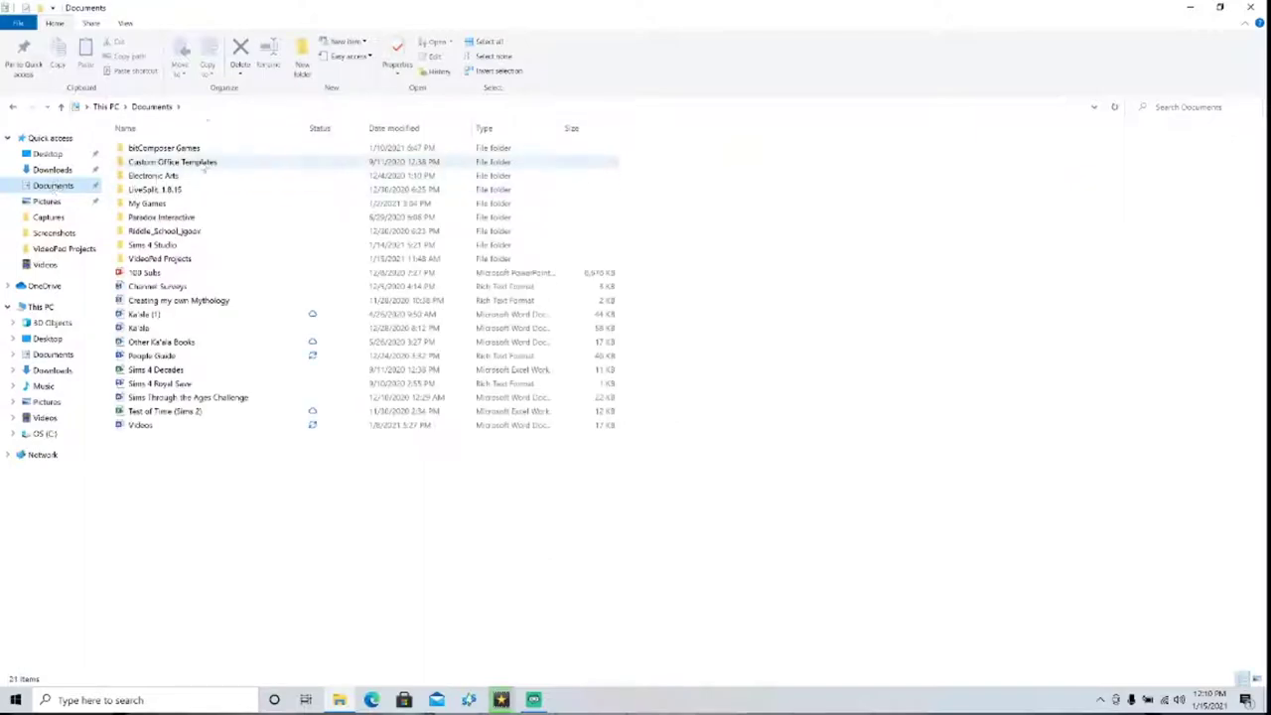
double_click(183, 178)
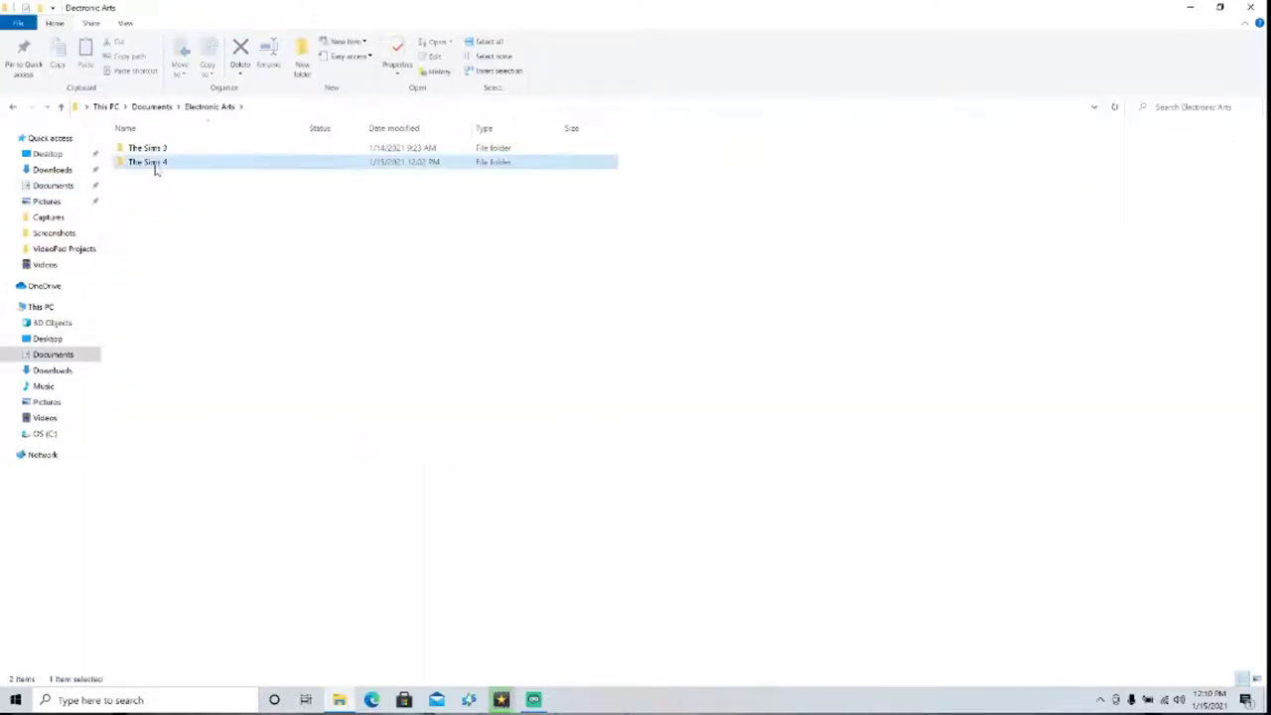
double_click(149, 163)
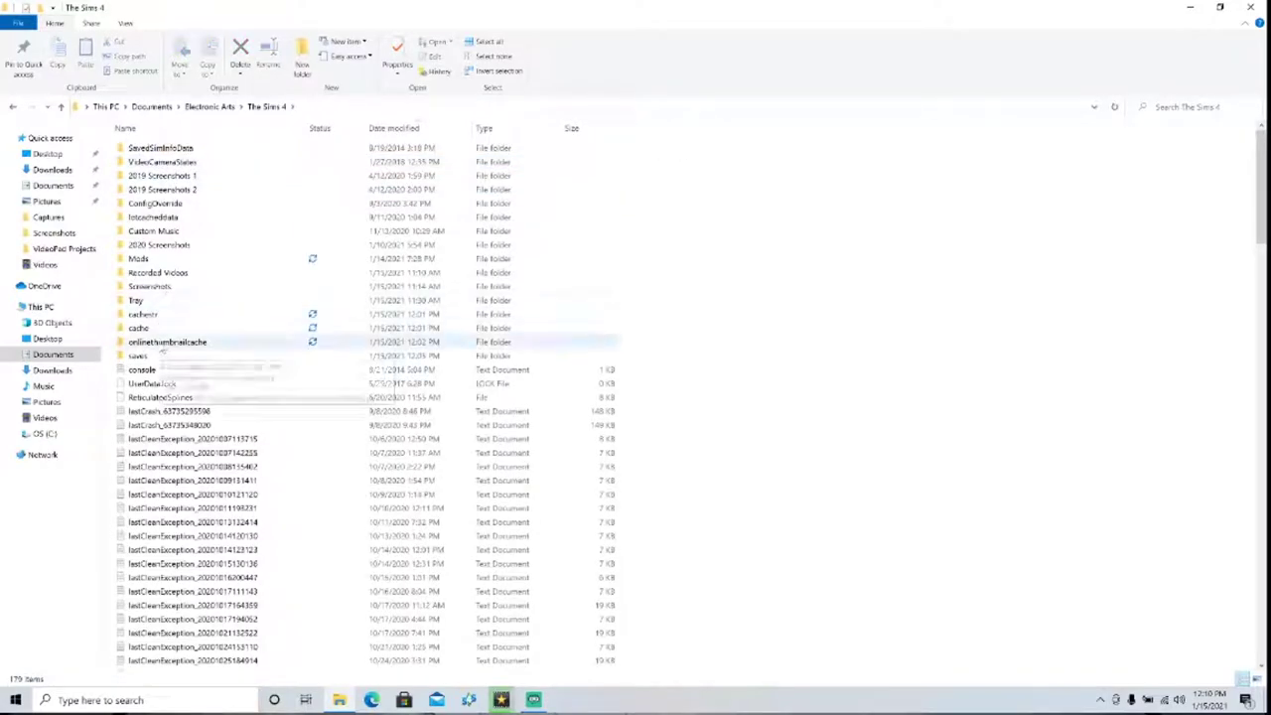
double_click(158, 355)
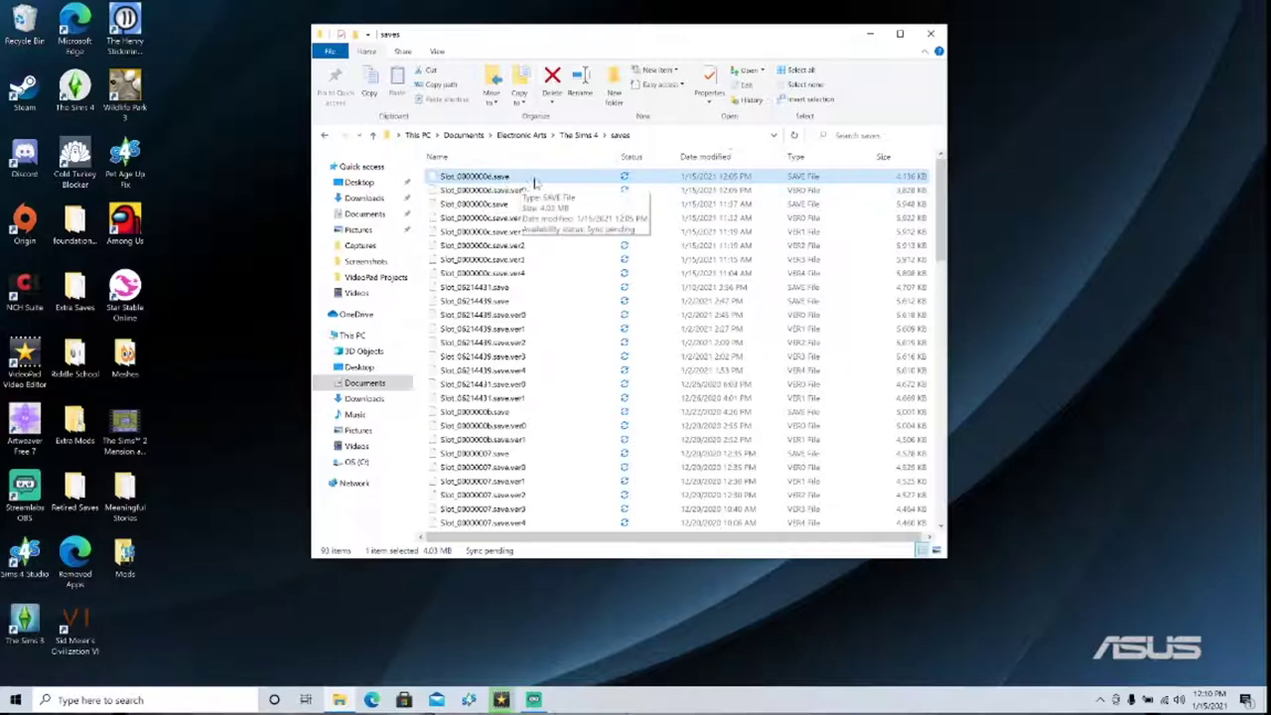
drag(524, 185, 20, 562)
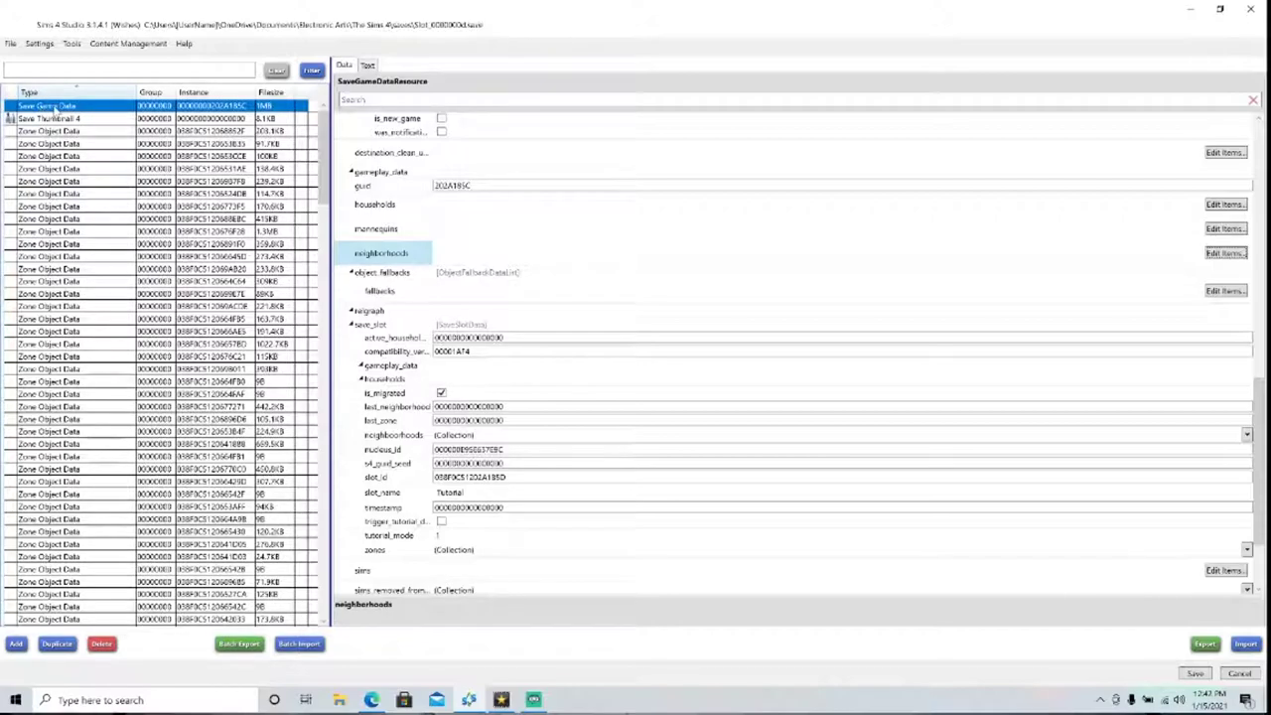
- Open the neighborhoods collection of the Save Game Data resource for editing
scroll(391, 255, up, 10)
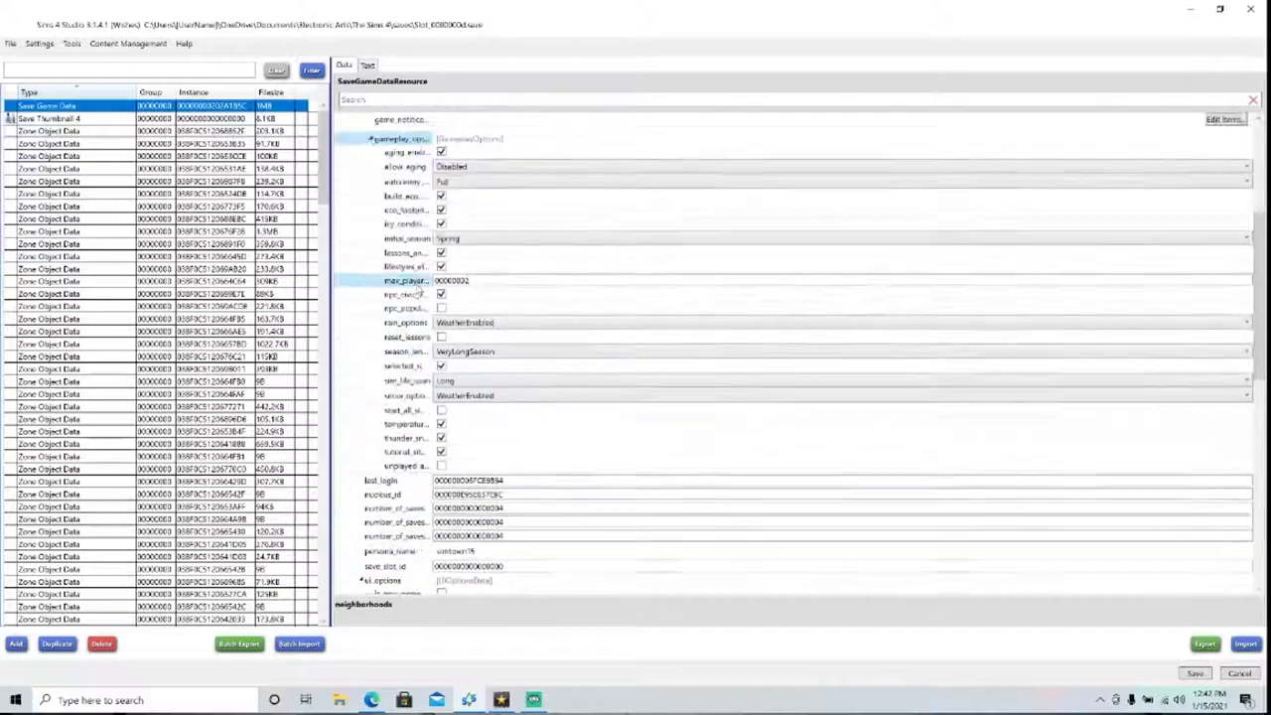
scroll(401, 295, down, 5)
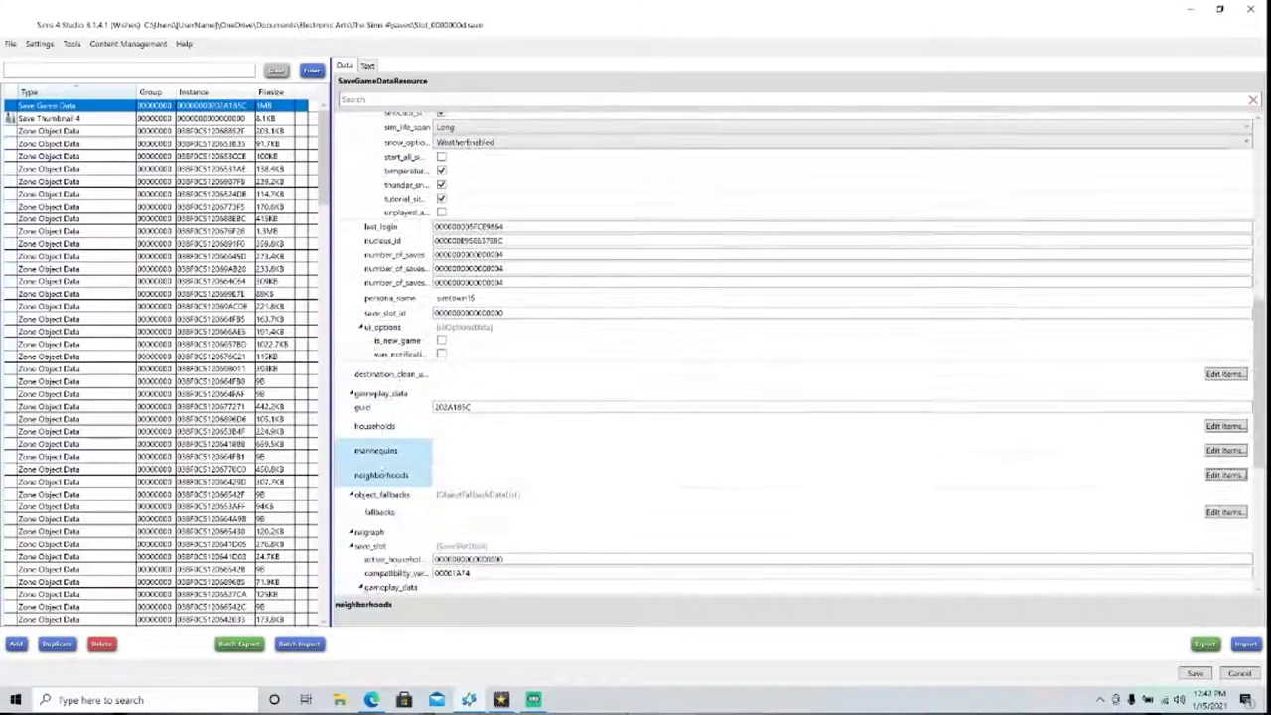
click(1225, 475)
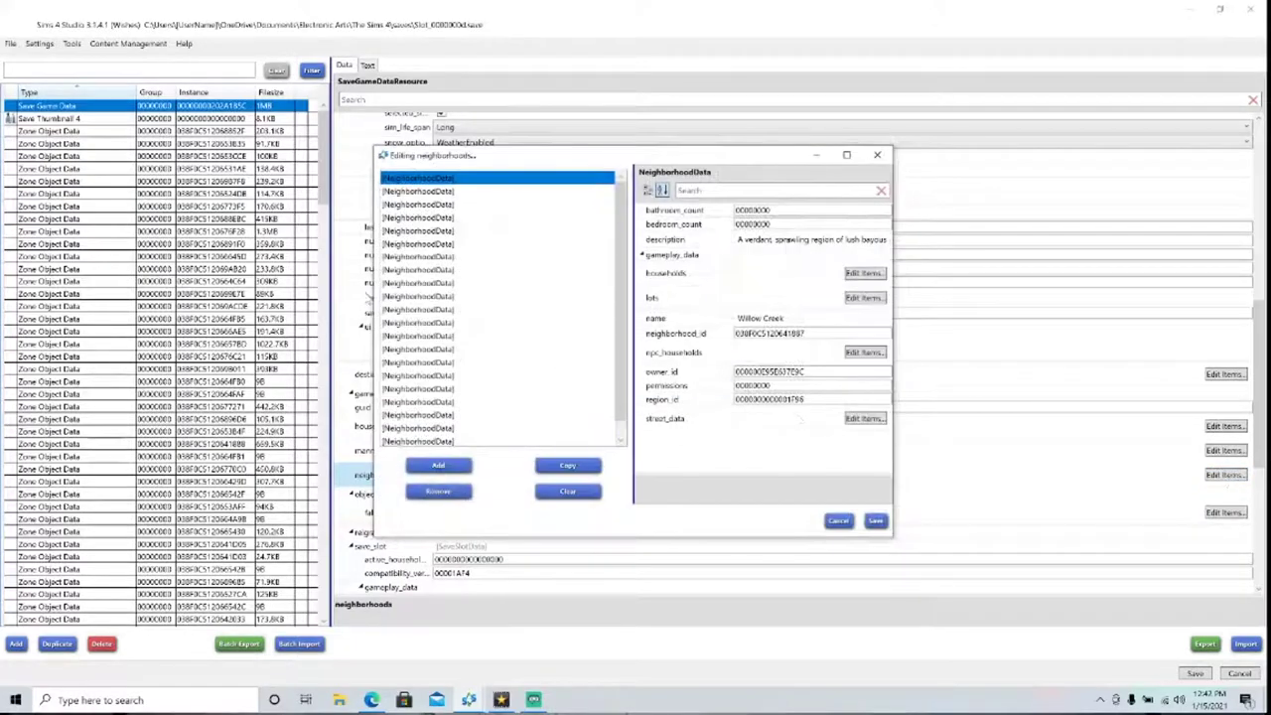
- Check the neighborhood entries one by one and select the one named Del Sol Valley
scroll(484, 308, down, 1)
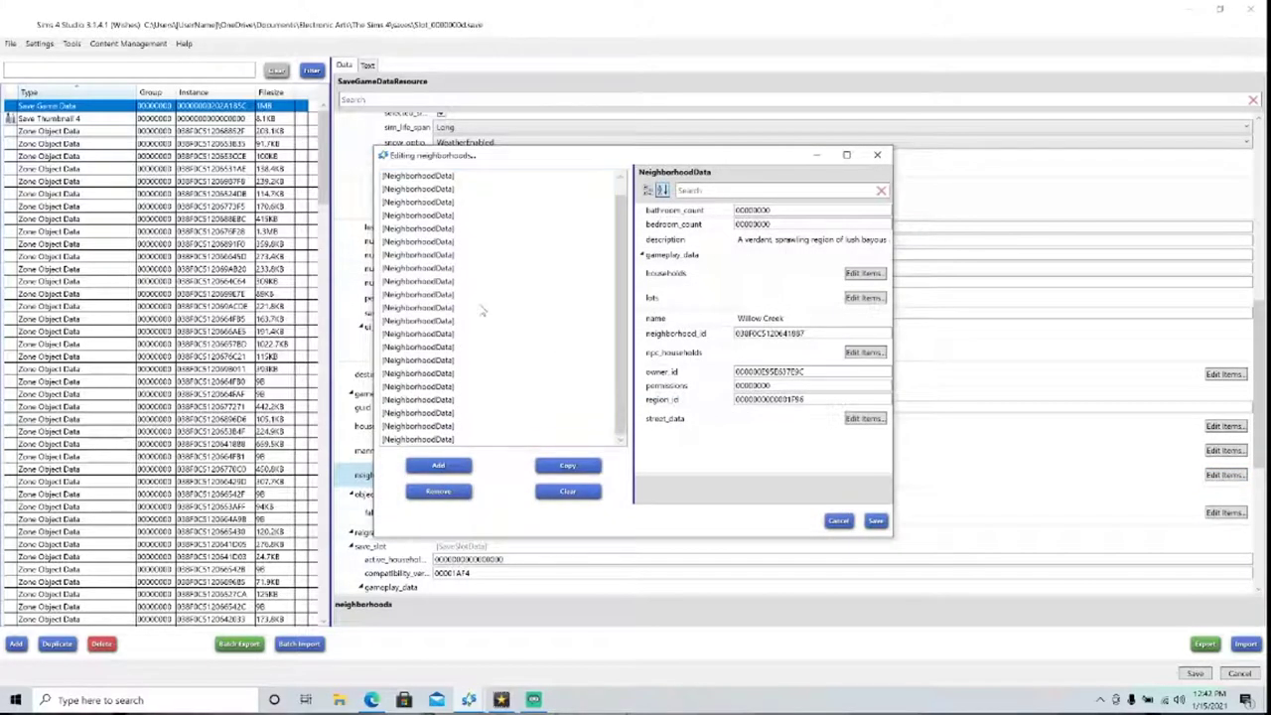
click(443, 426)
click(450, 413)
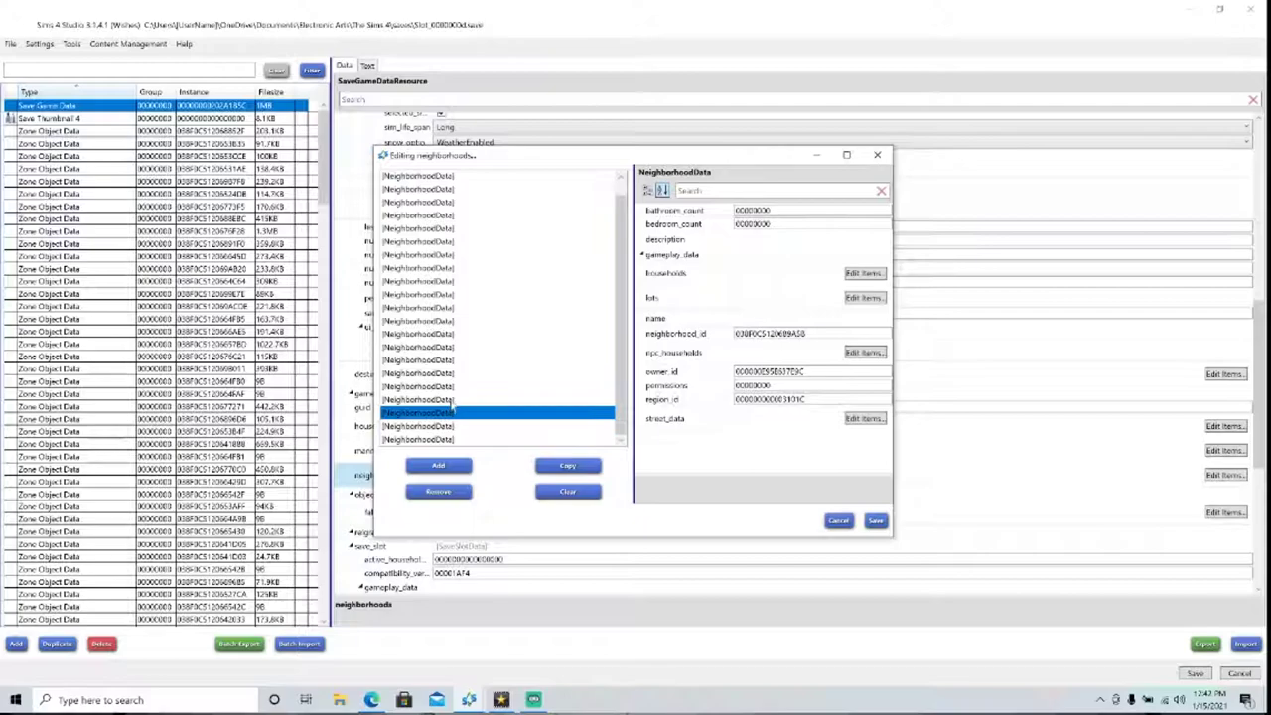
click(452, 400)
click(457, 373)
click(437, 386)
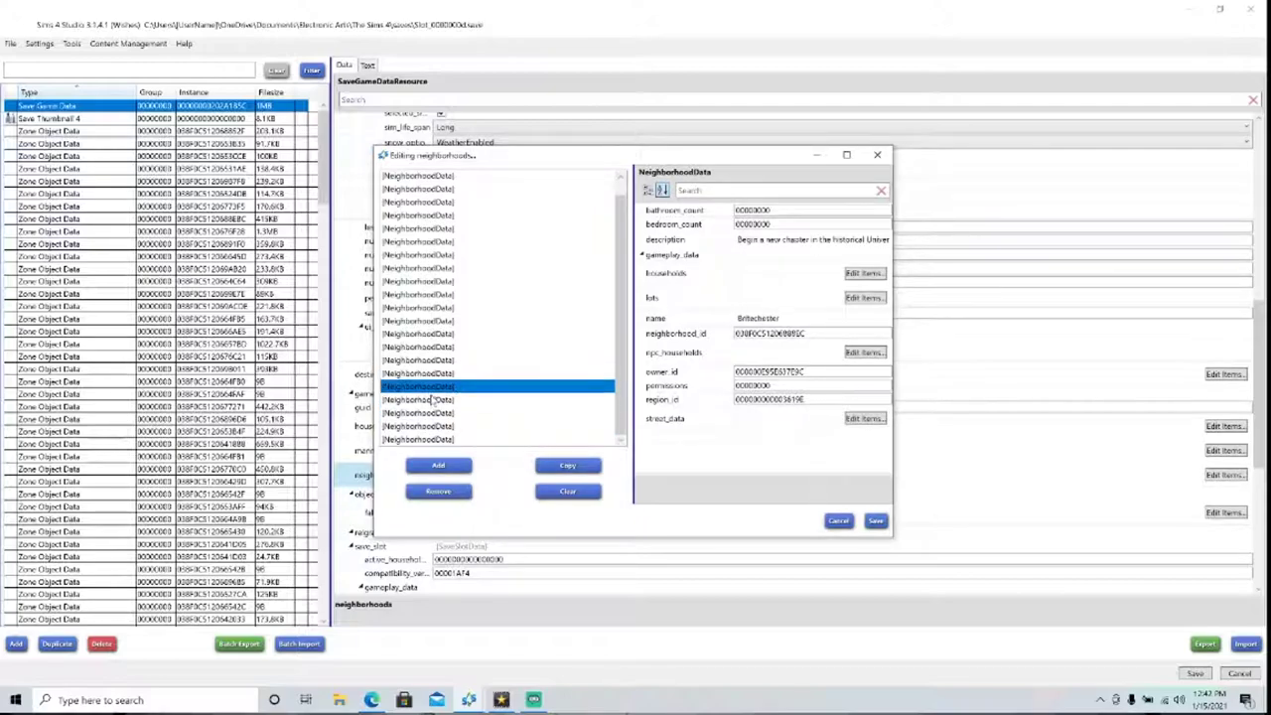
click(440, 360)
click(440, 347)
click(443, 334)
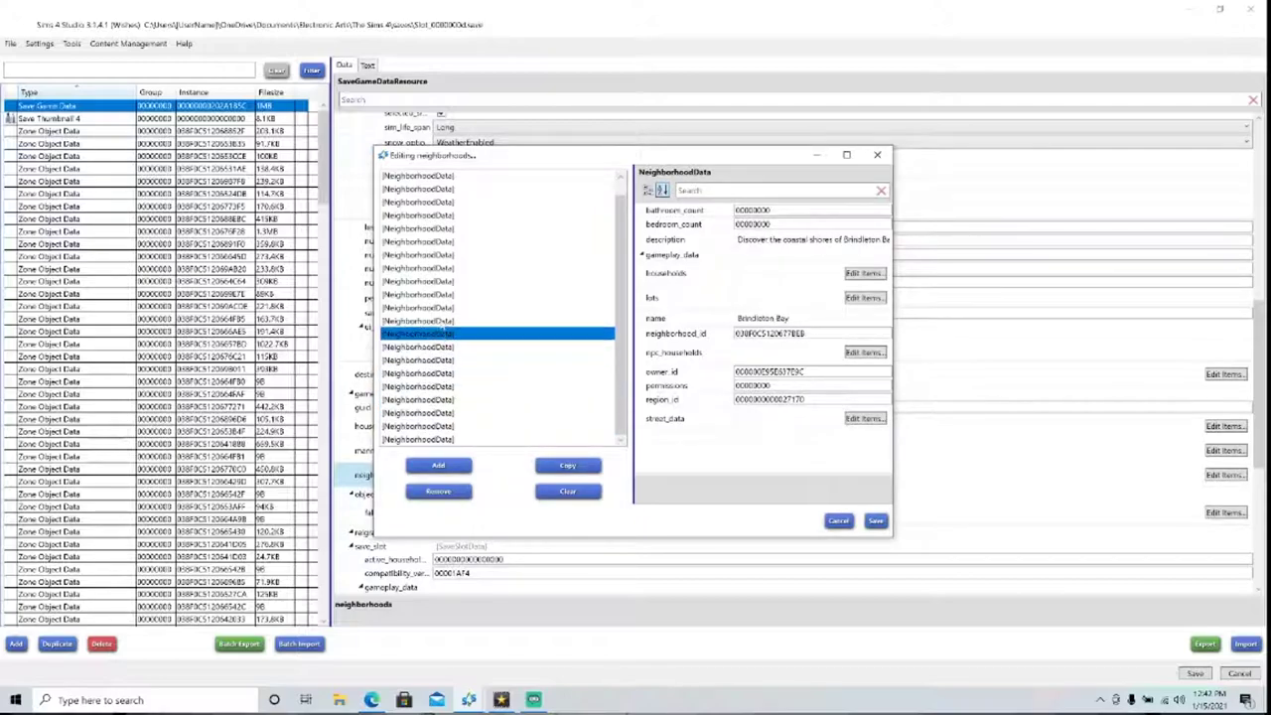
click(445, 320)
click(665, 418)
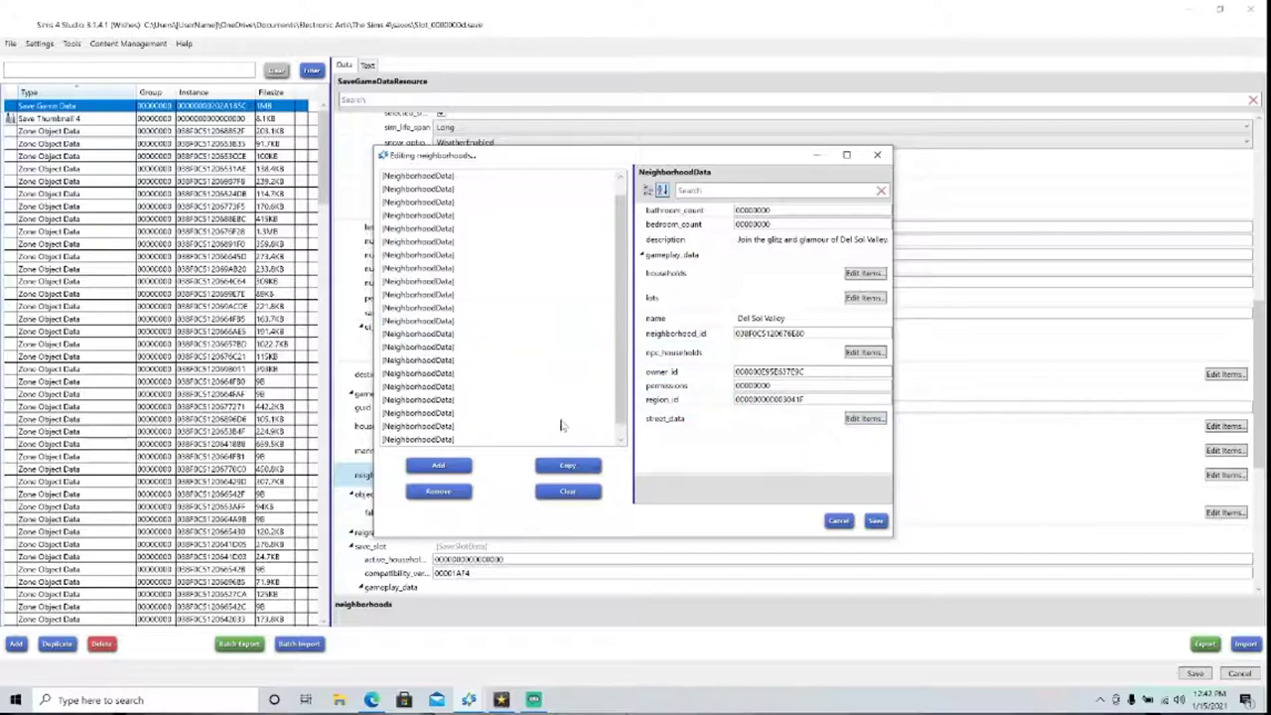
- Duplicate the Del Sol Valley neighborhood as Del Sol Valley 2, set the copy's neighborhood_id to 138F0C5120676E80, and save the collection
click(562, 426)
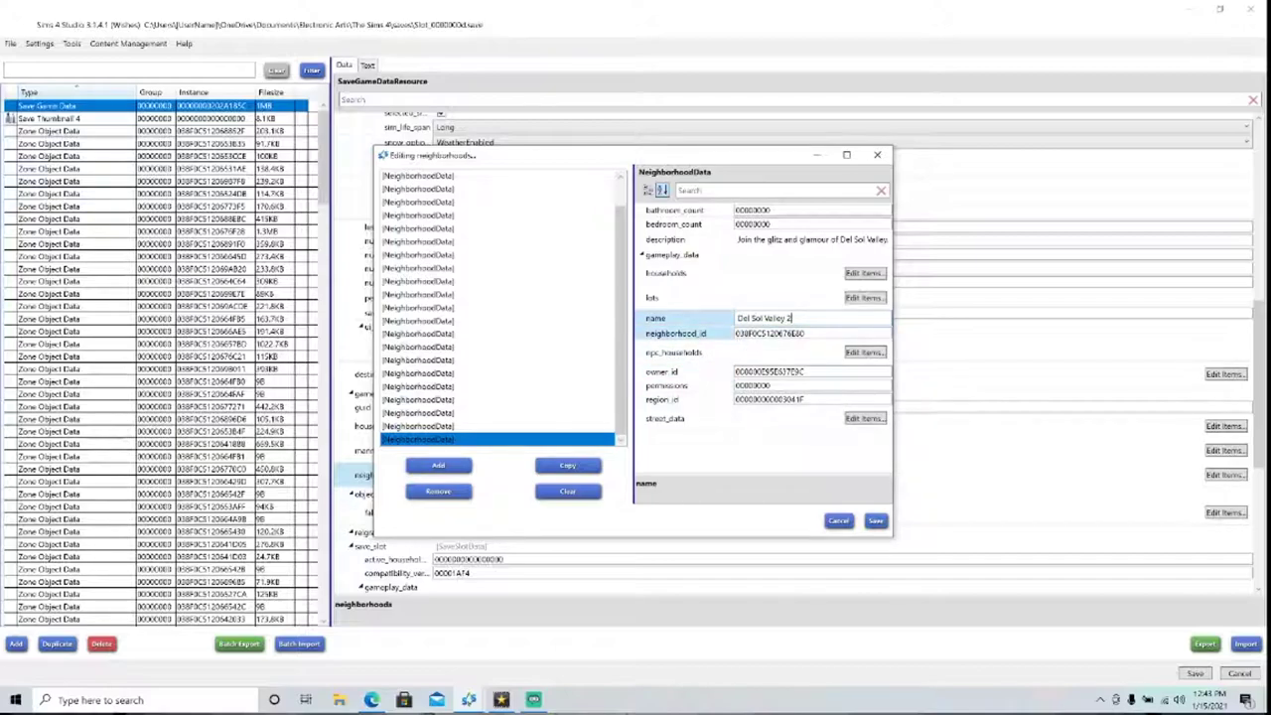
click(731, 337)
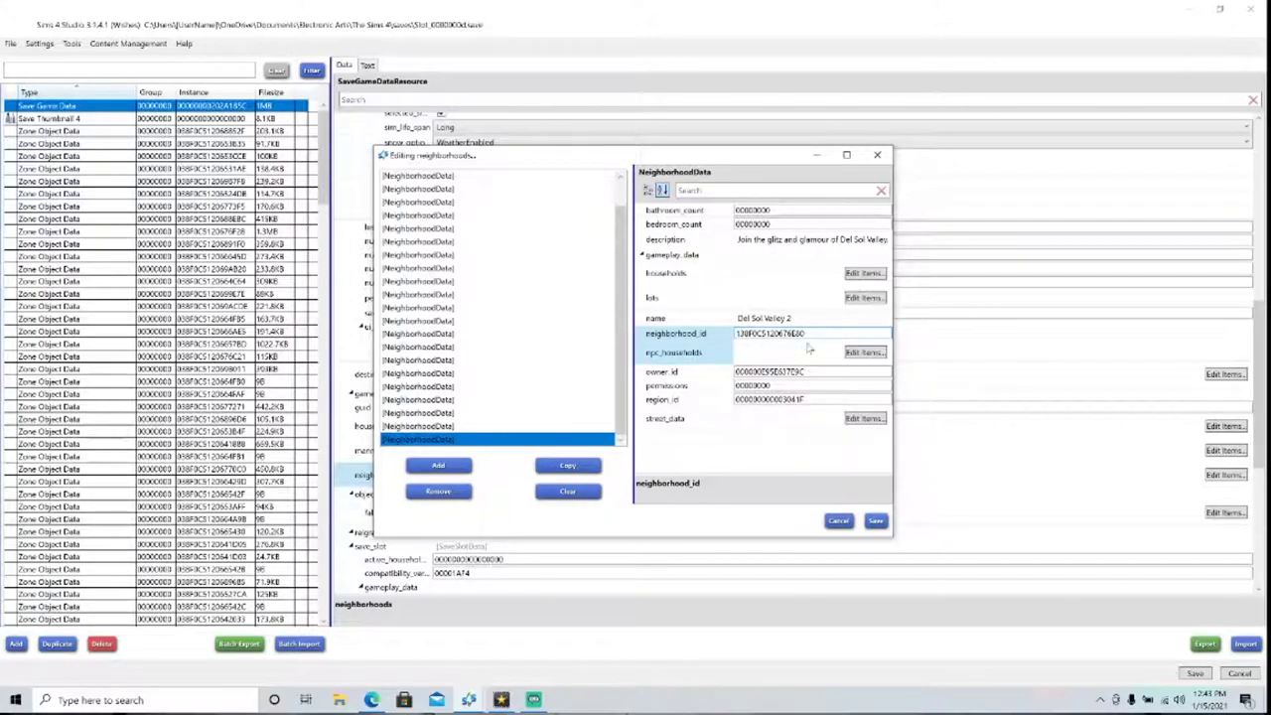
drag(782, 334, 724, 340)
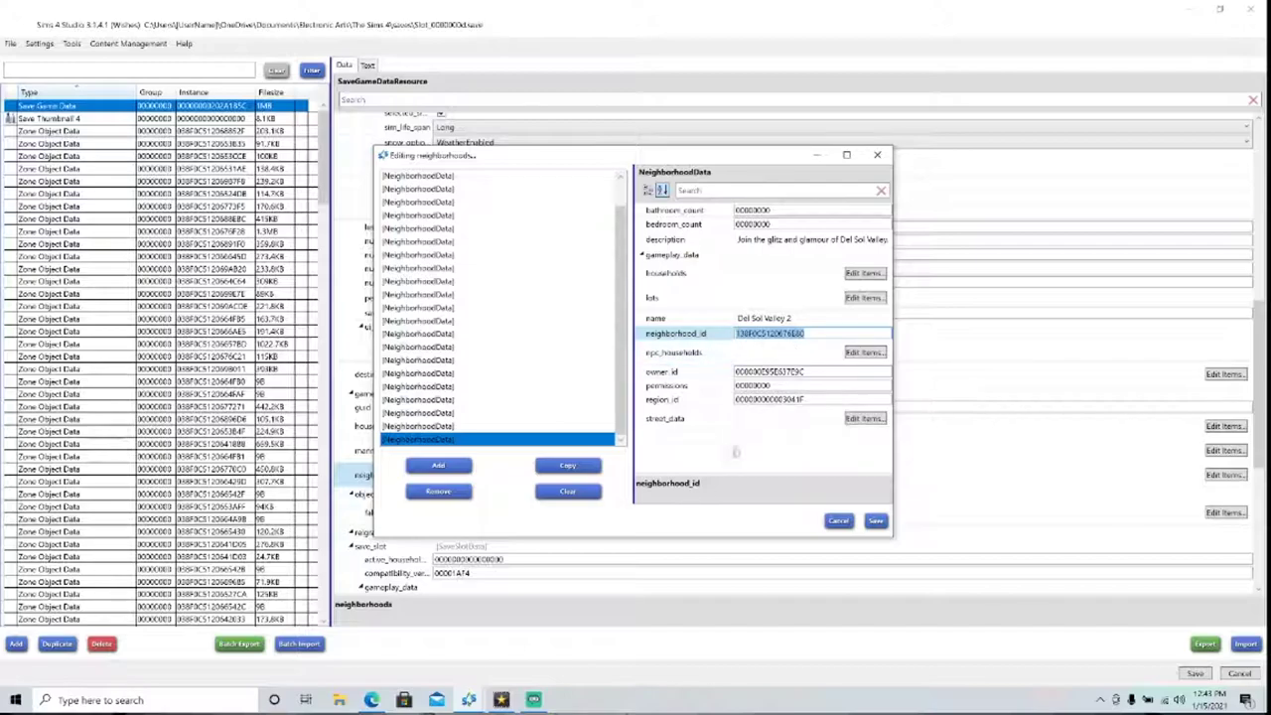
click(875, 521)
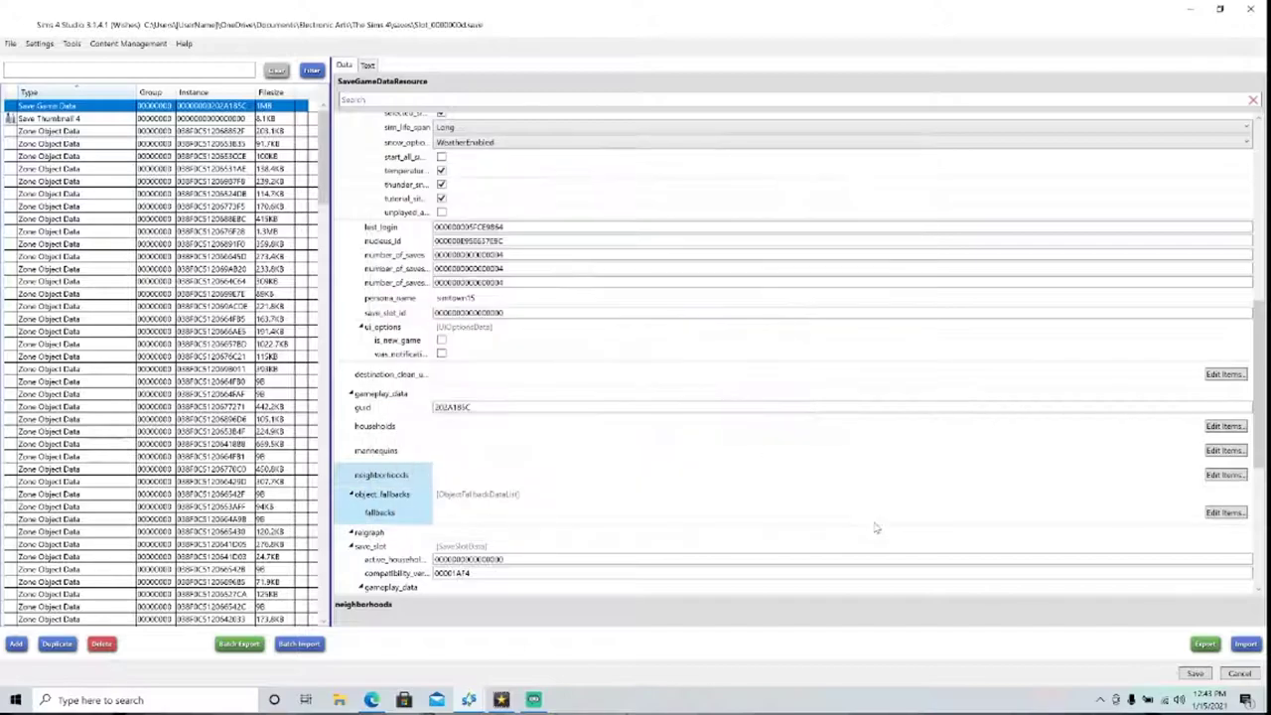
- Open the zones collection of the Save Game Data resource for editing
scroll(874, 524, down, 3)
scroll(874, 447, down, 3)
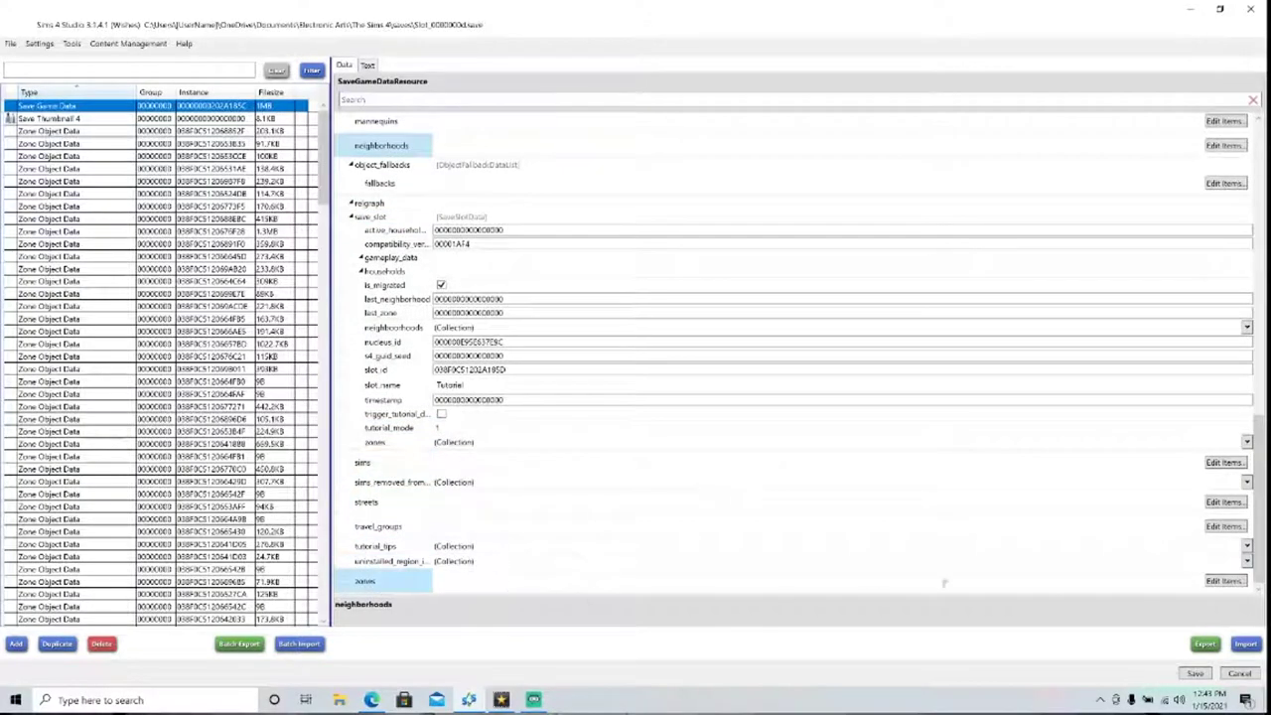
click(1224, 580)
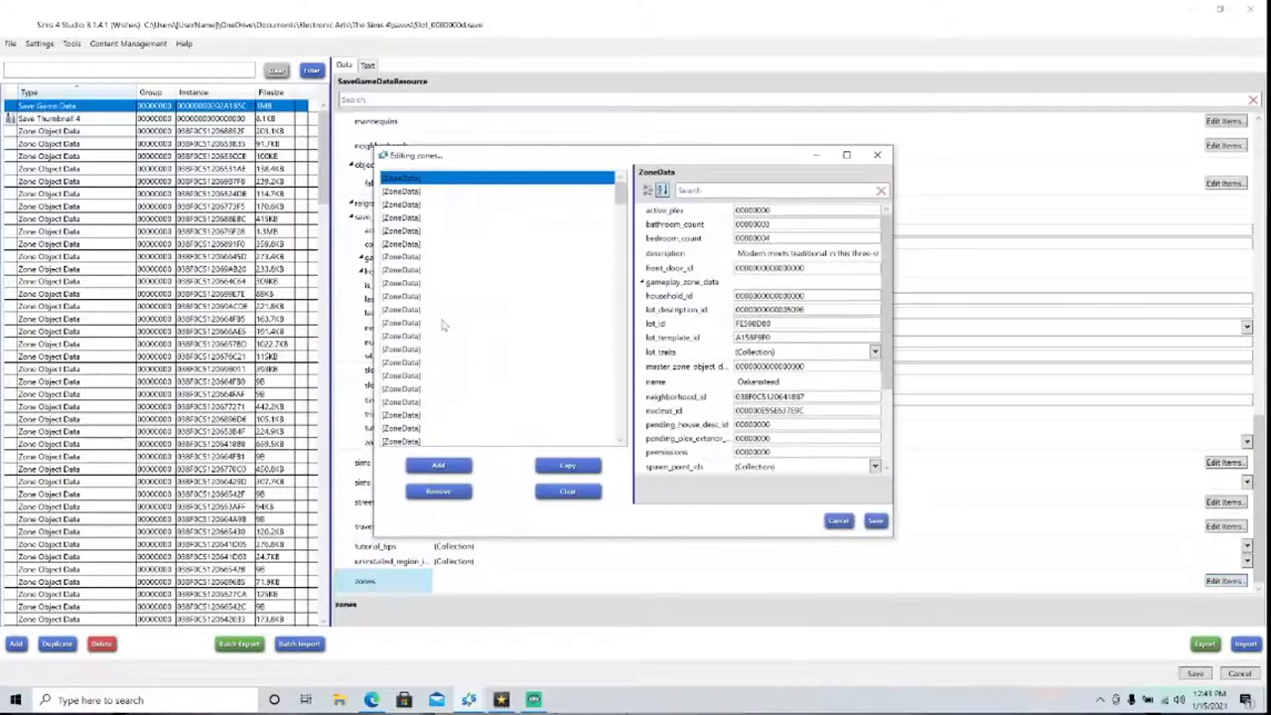
- Go through the zone entries and select the first one whose neighborhood_id is 038F0C5120676E80
click(464, 314)
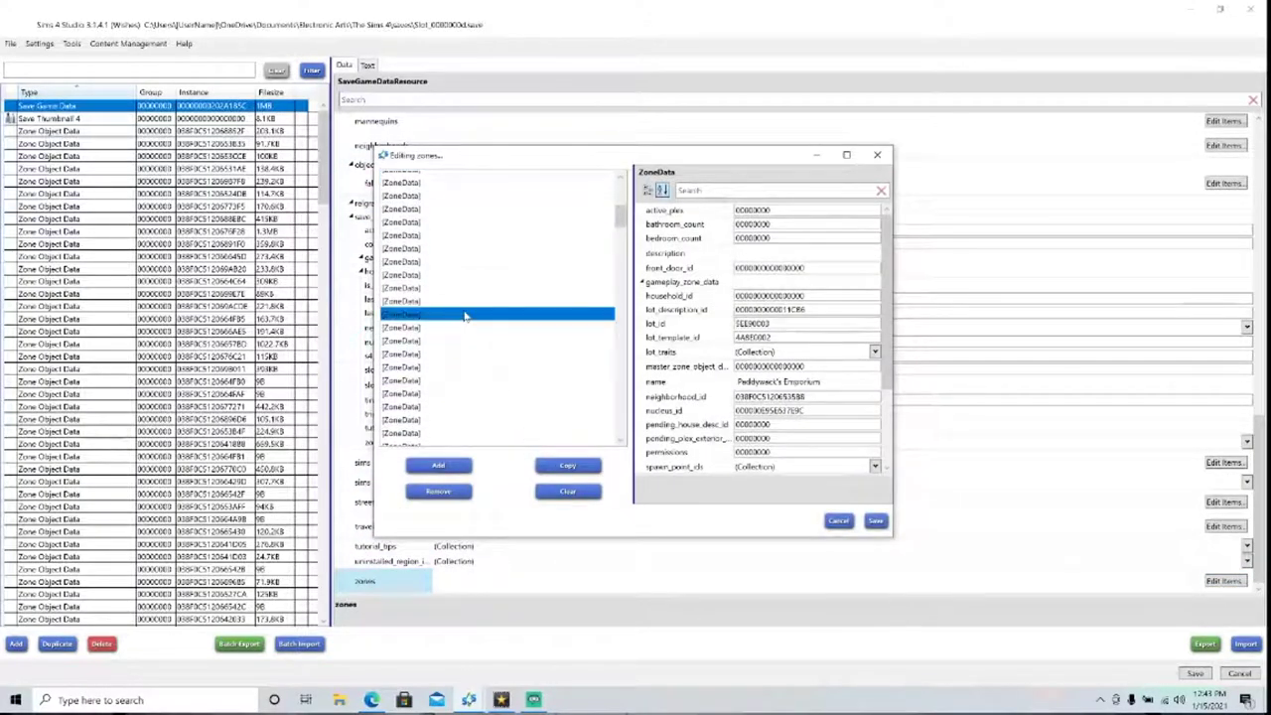
click(485, 380)
scroll(476, 357, down, 5)
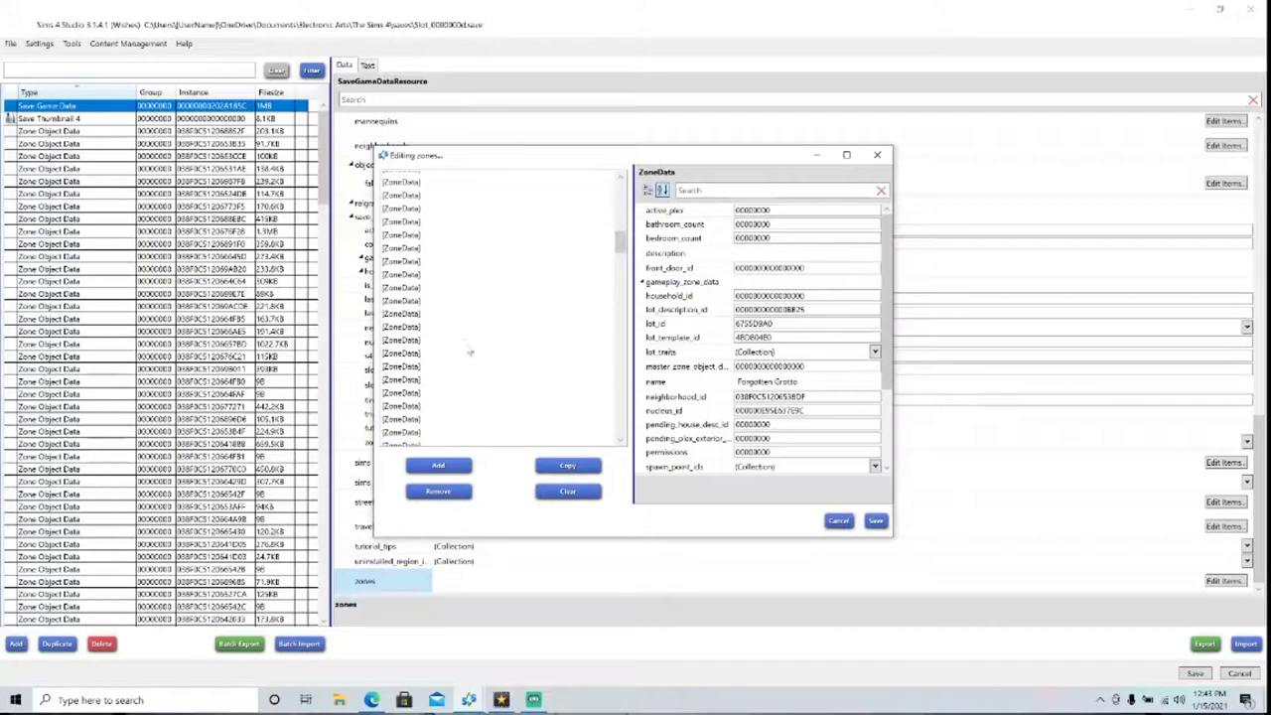
click(470, 343)
click(470, 368)
scroll(475, 389, down, 4)
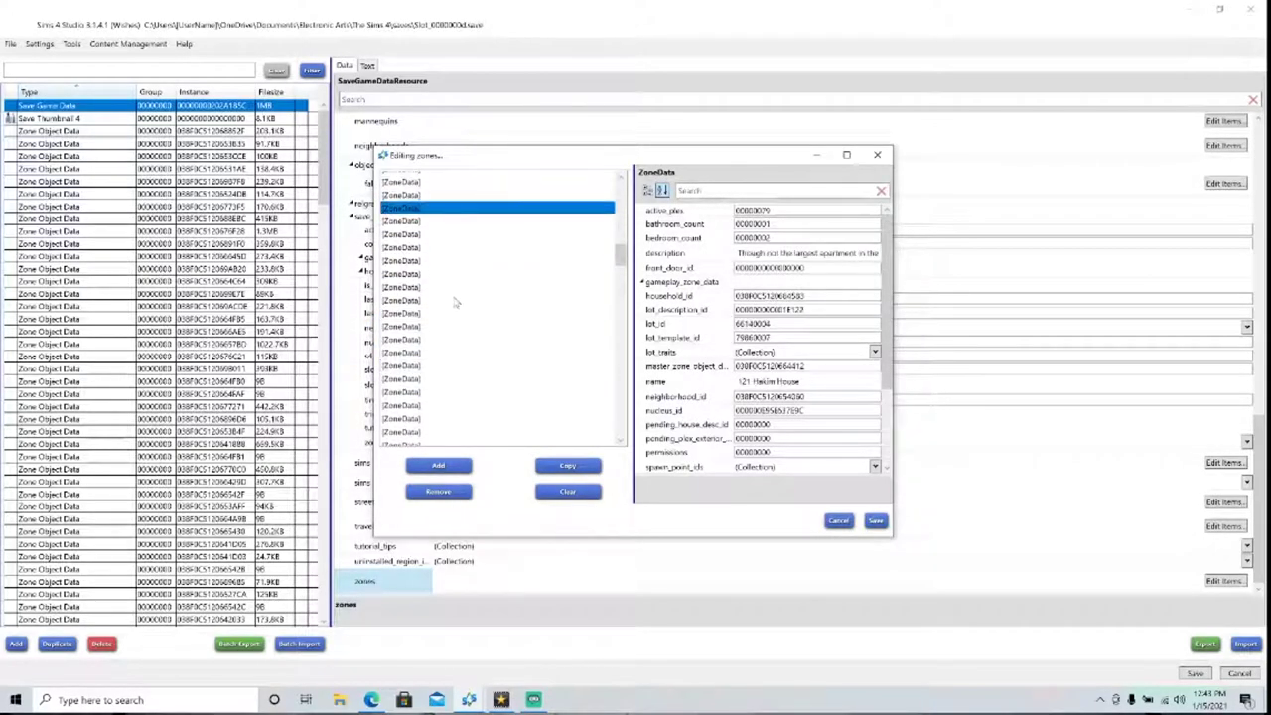
click(455, 299)
click(452, 354)
click(452, 379)
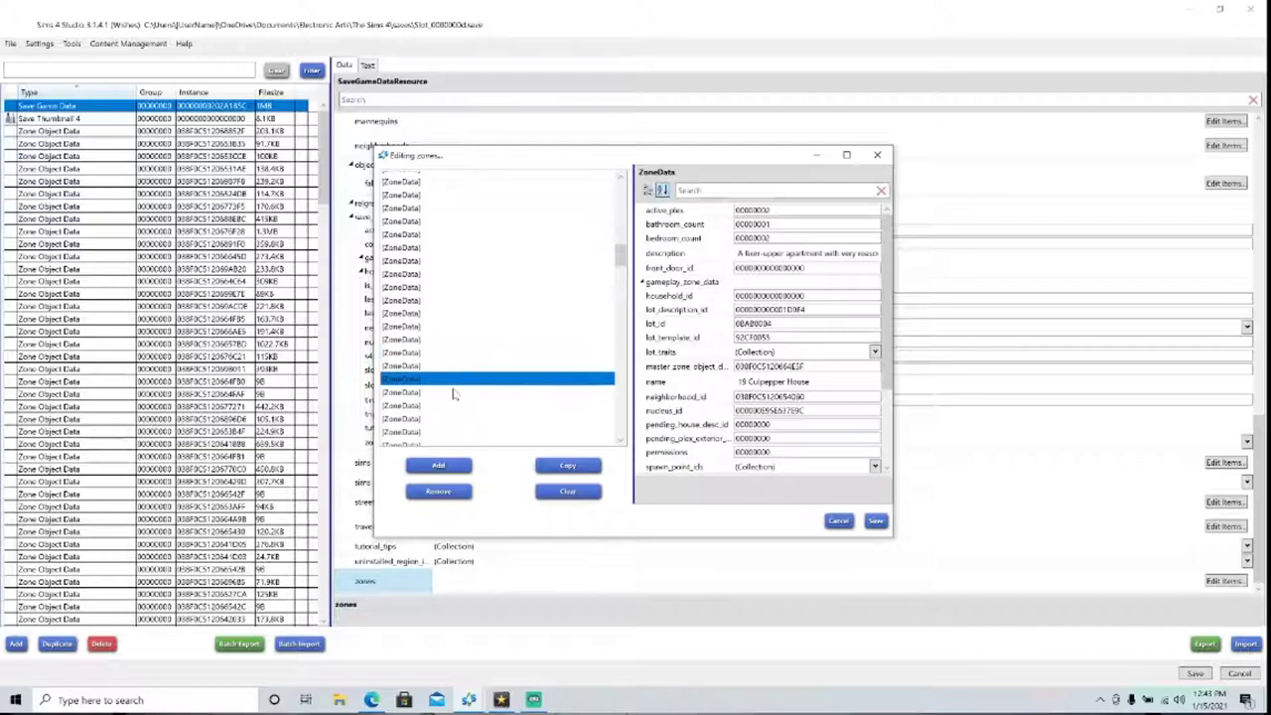
scroll(451, 368, down, 3)
click(449, 354)
scroll(437, 343, down, 3)
click(434, 315)
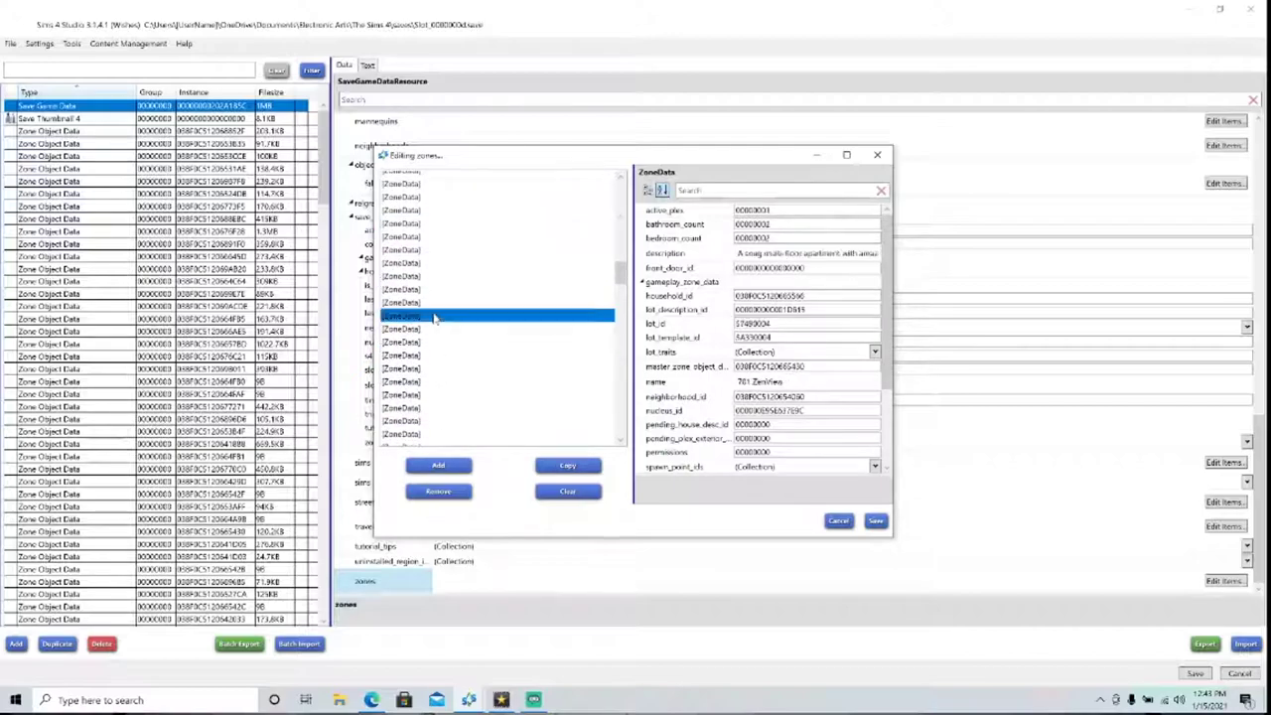
click(434, 381)
scroll(434, 381, down, 3)
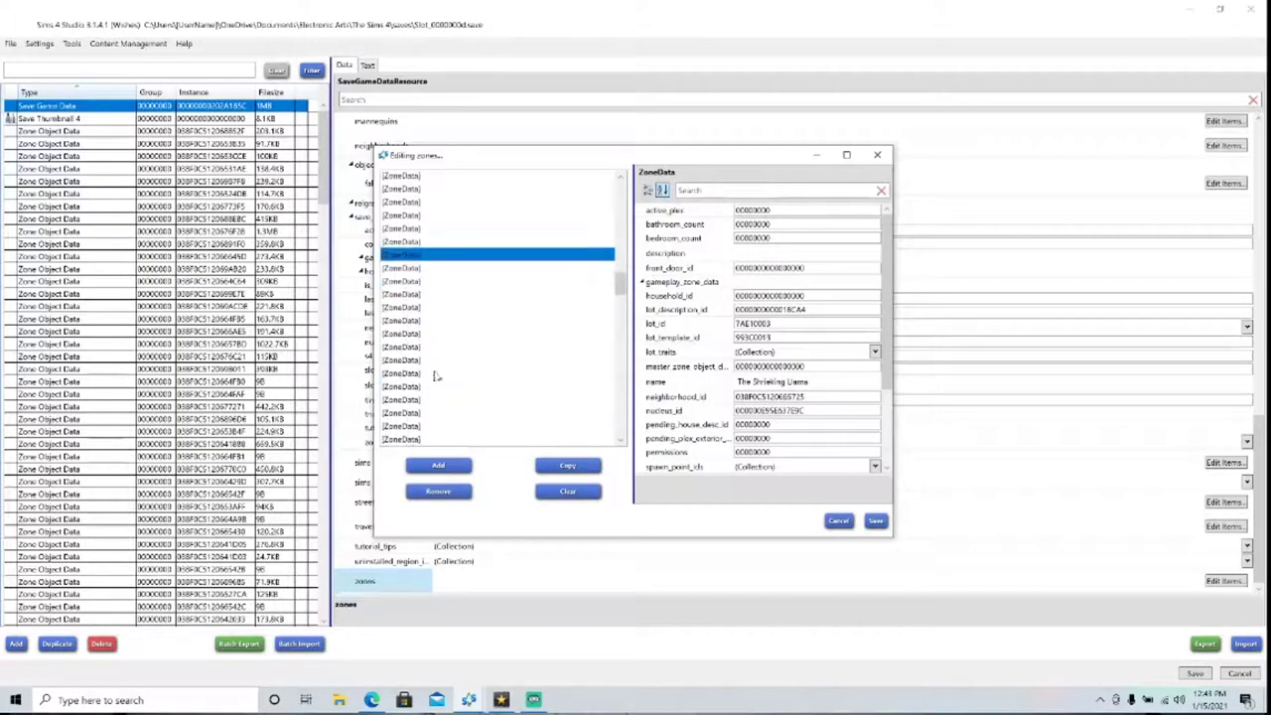
click(428, 347)
click(425, 374)
click(428, 274)
scroll(430, 298, down, 1)
click(431, 339)
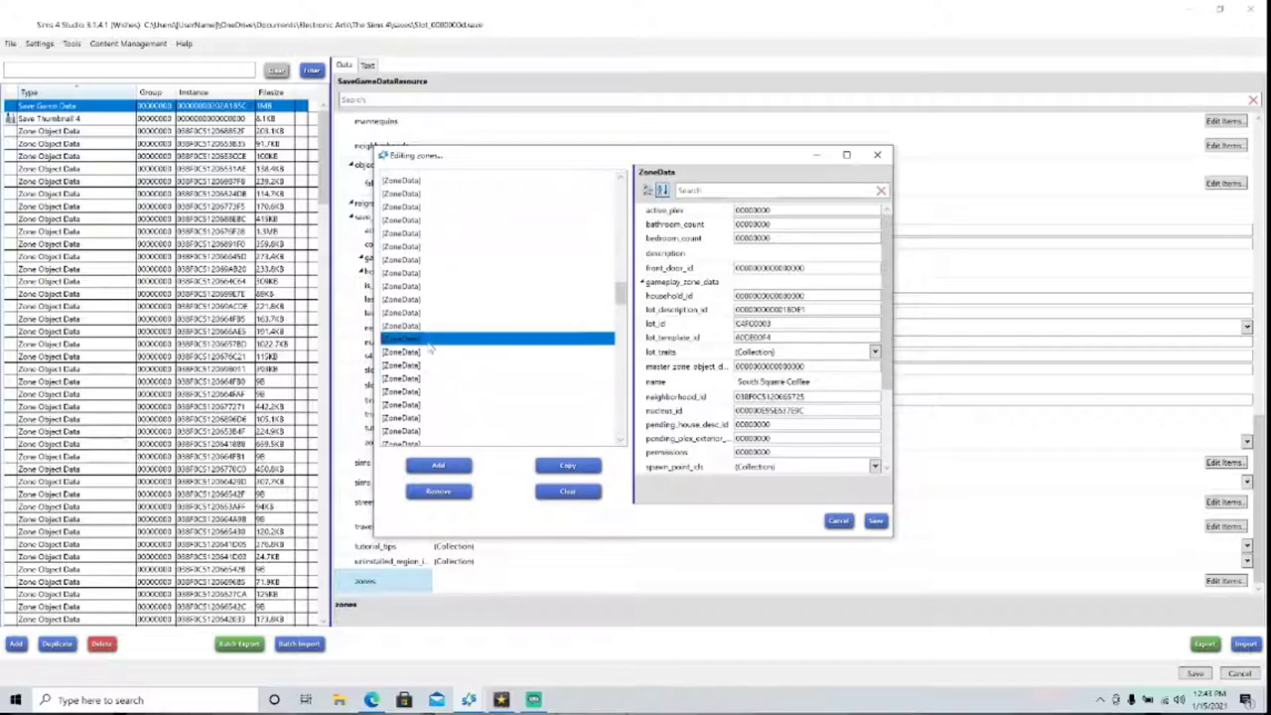
click(431, 375)
scroll(431, 374, down, 1)
click(432, 318)
scroll(432, 318, down, 2)
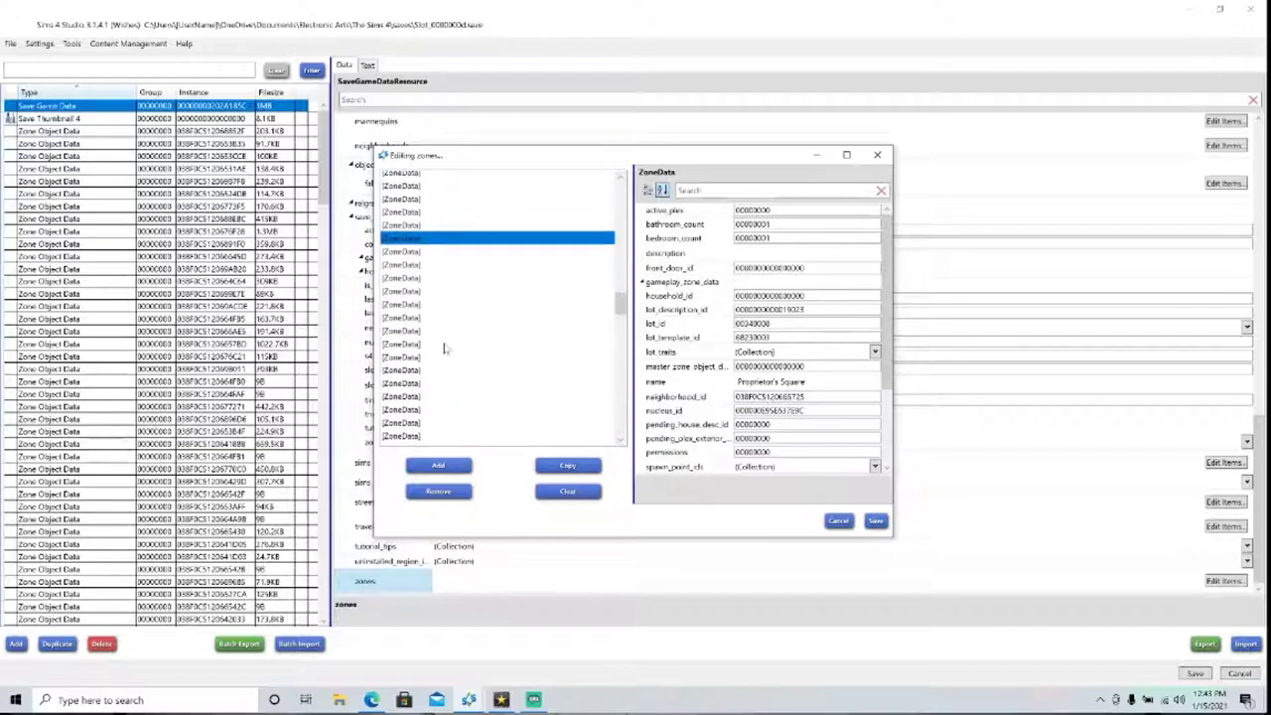
click(436, 331)
click(437, 359)
click(438, 331)
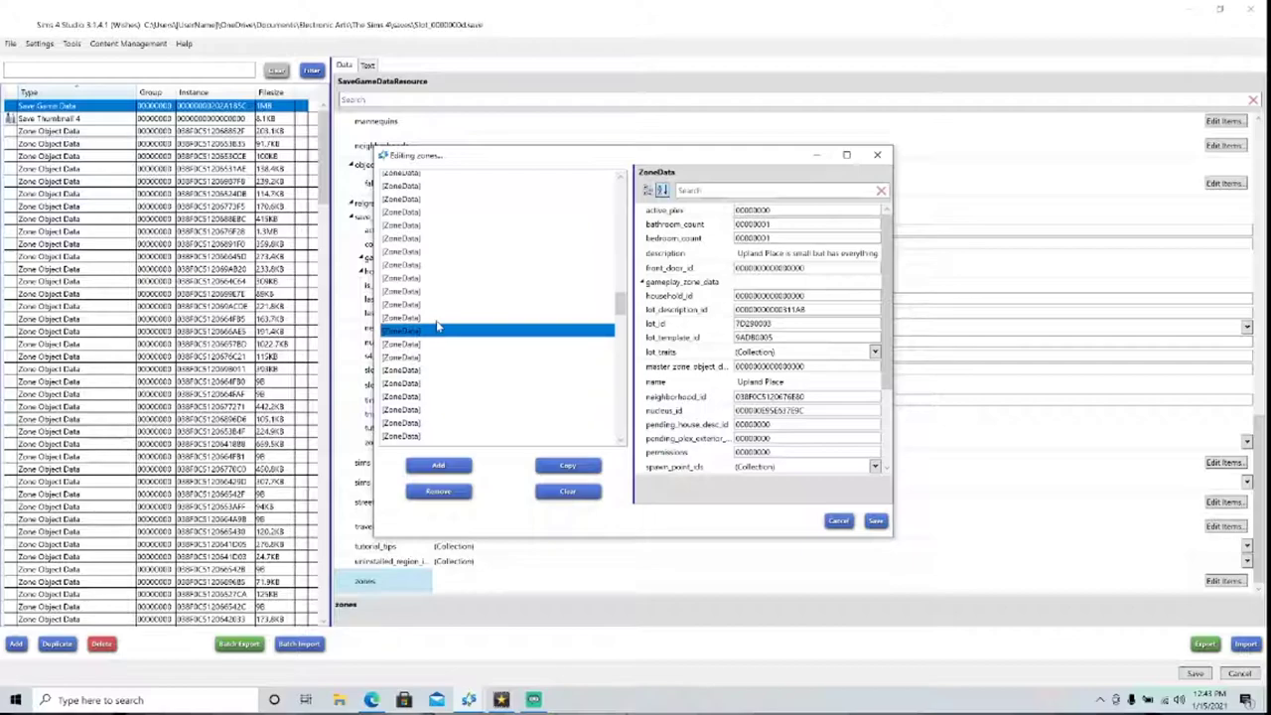
click(437, 318)
click(425, 332)
- Compare the neighborhood_id, world_id and zone_id of the Upland Place zone with those of its adjacent entries
scroll(655, 397, down, 3)
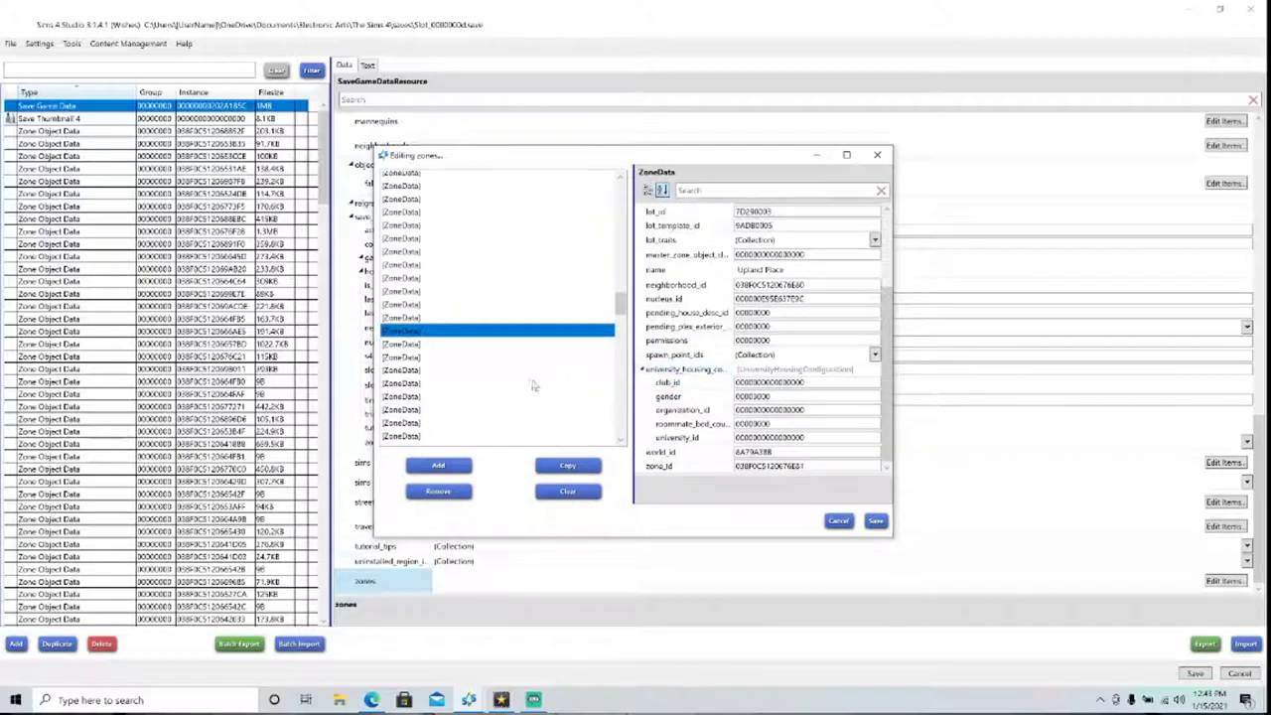
click(435, 318)
click(422, 332)
click(421, 343)
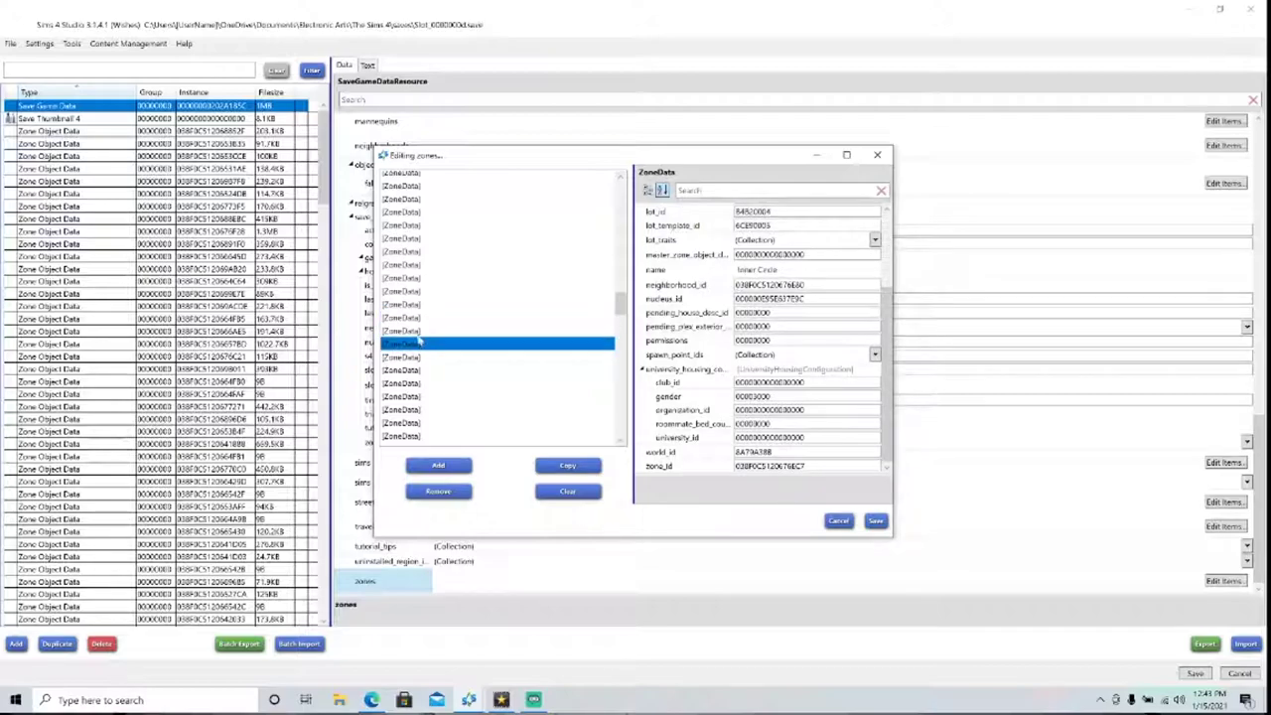
click(415, 330)
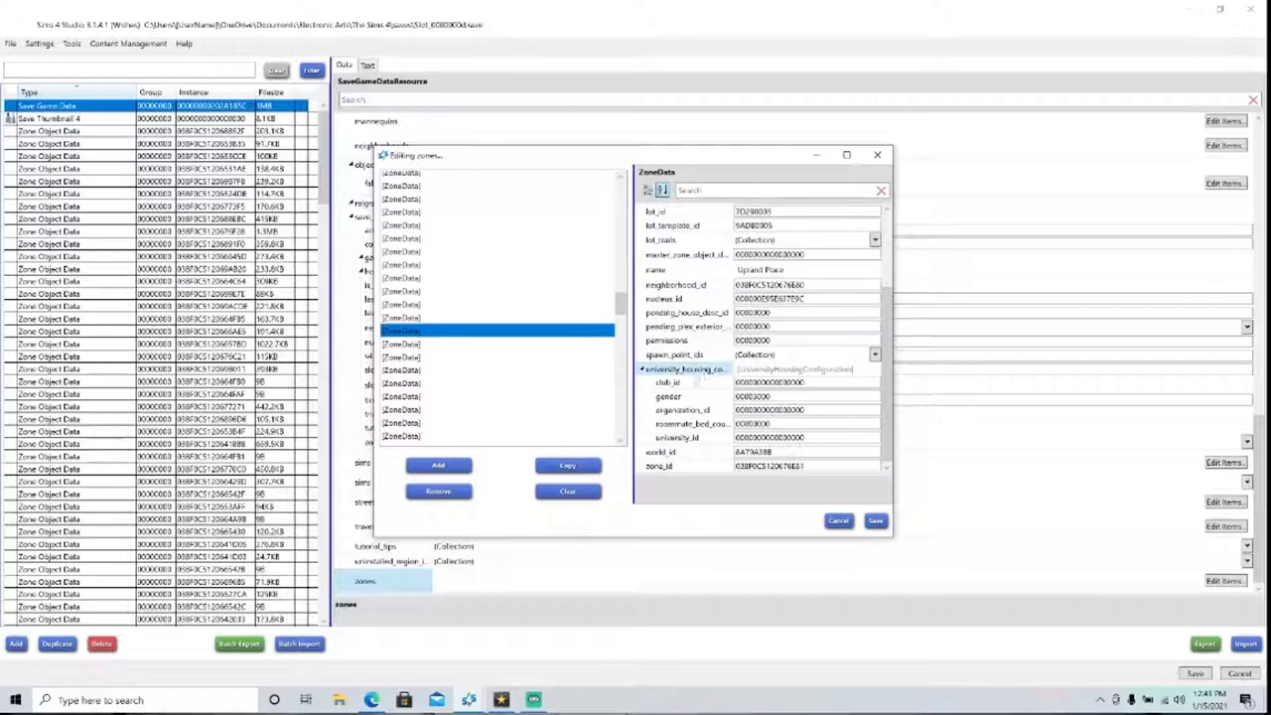
- Select all Del Sol Valley zones from Upland Place through Studio and duplicate them
drag(623, 306, 623, 318)
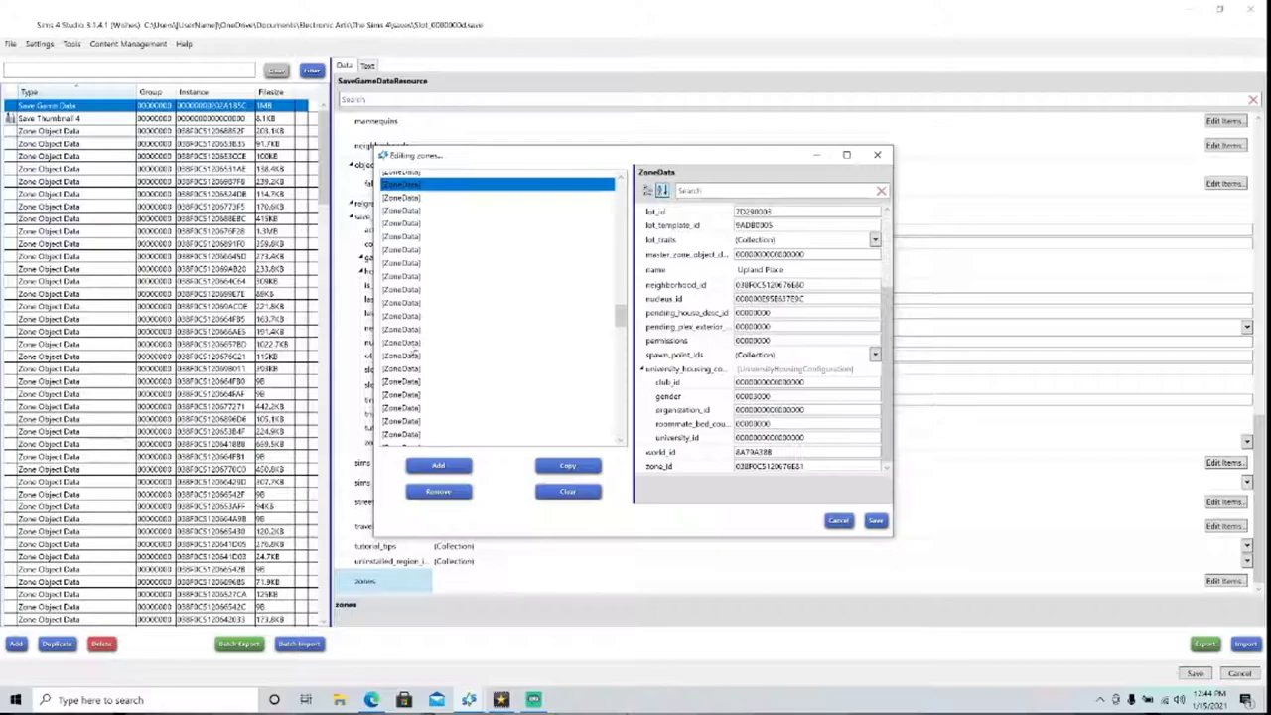
click(412, 343)
click(413, 330)
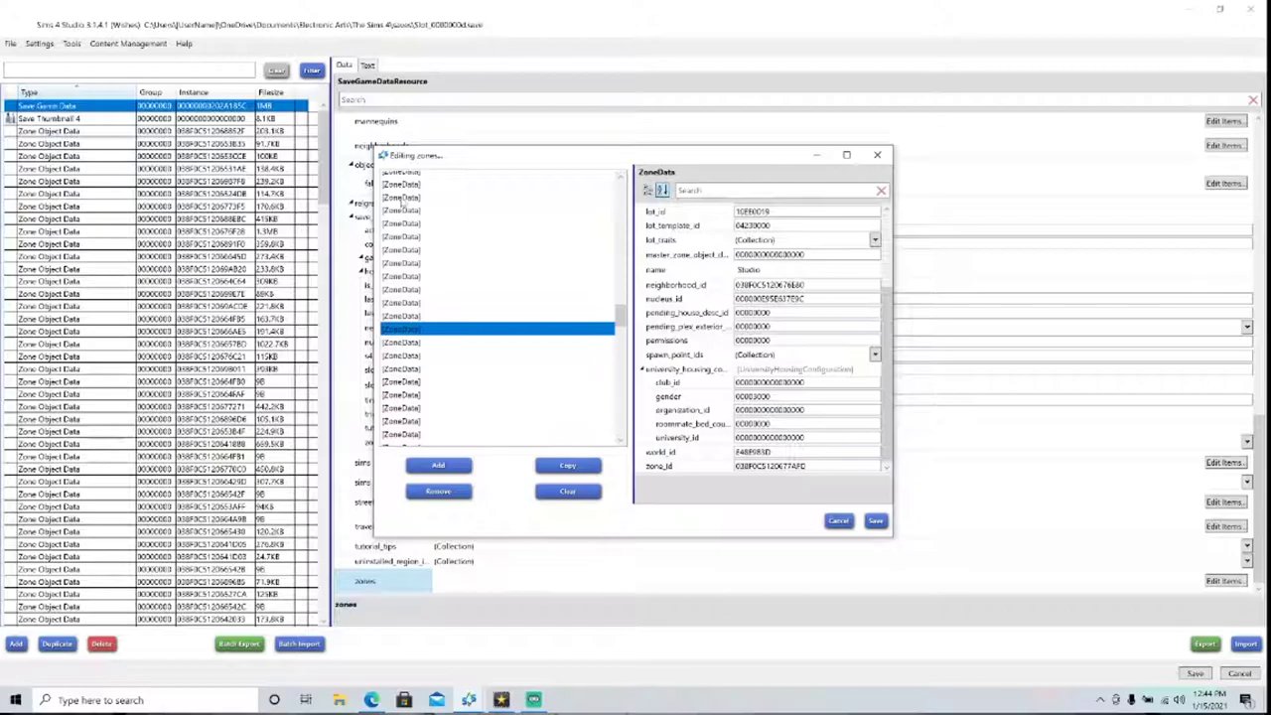
shift+click(405, 185)
click(565, 465)
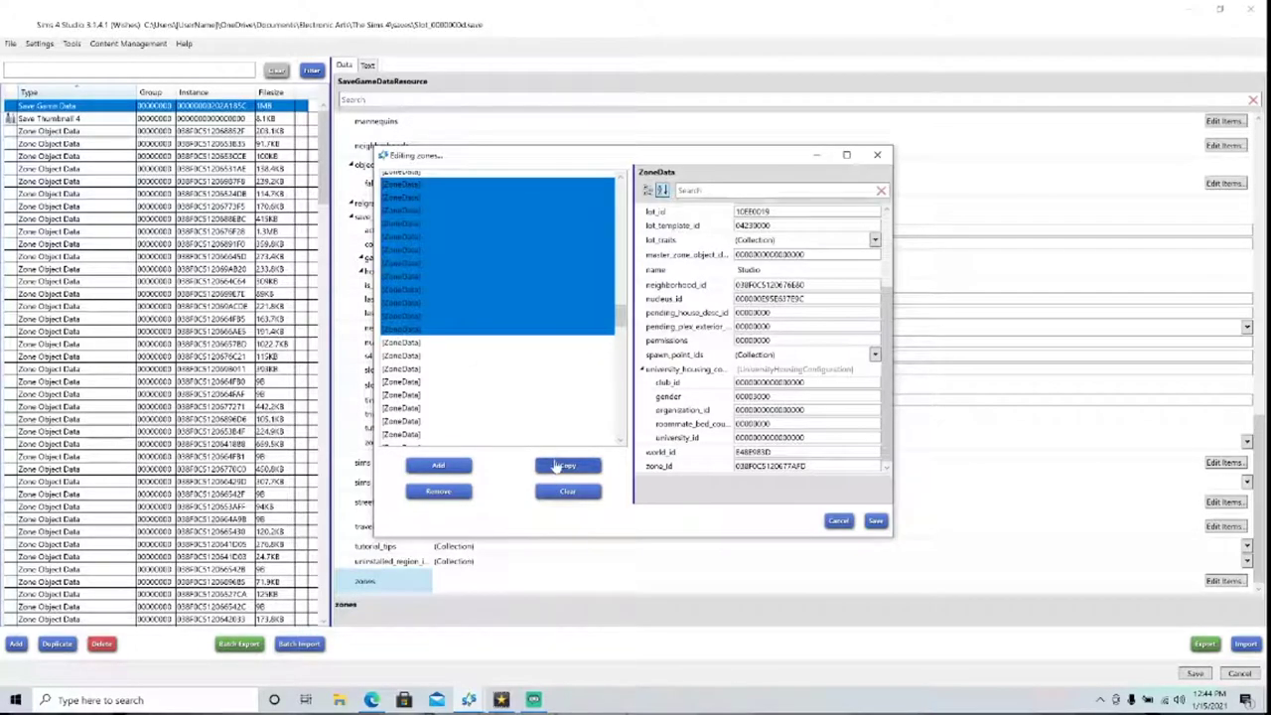
- Set the neighborhood_id of the copied Studio zone at the end of the collection to 138F0C5120676E80
drag(622, 310, 622, 417)
click(464, 438)
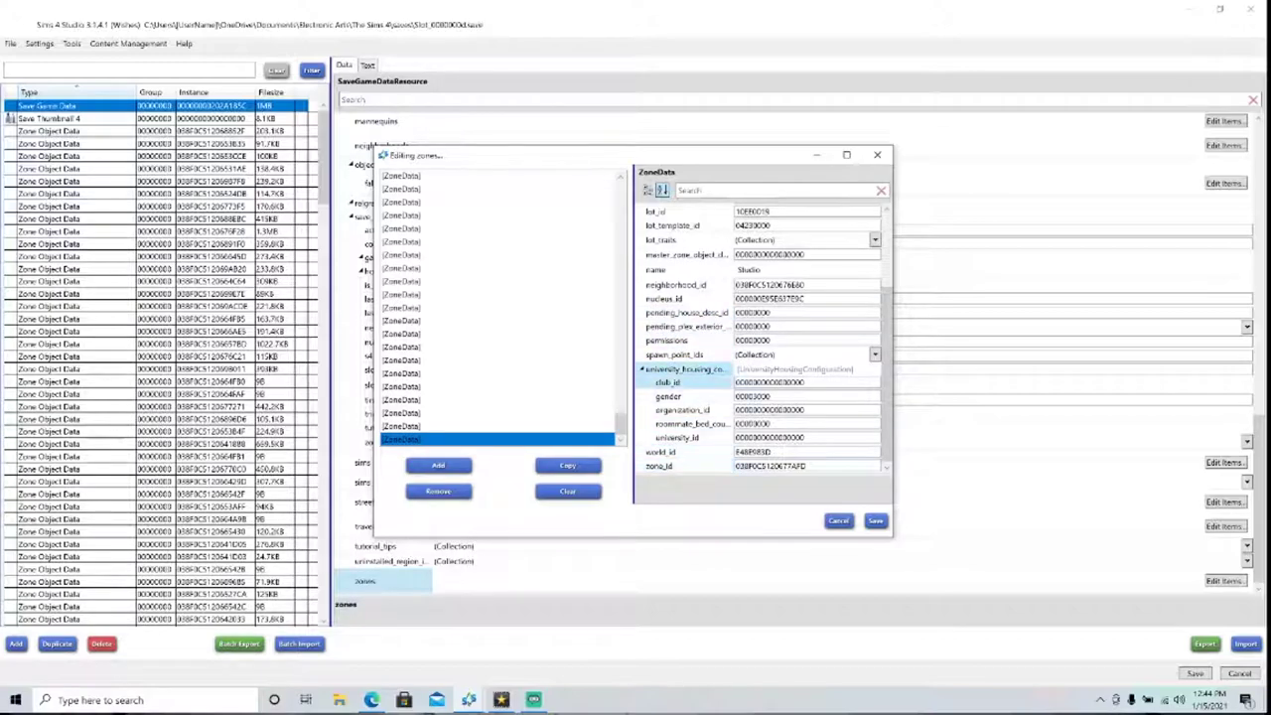
click(685, 285)
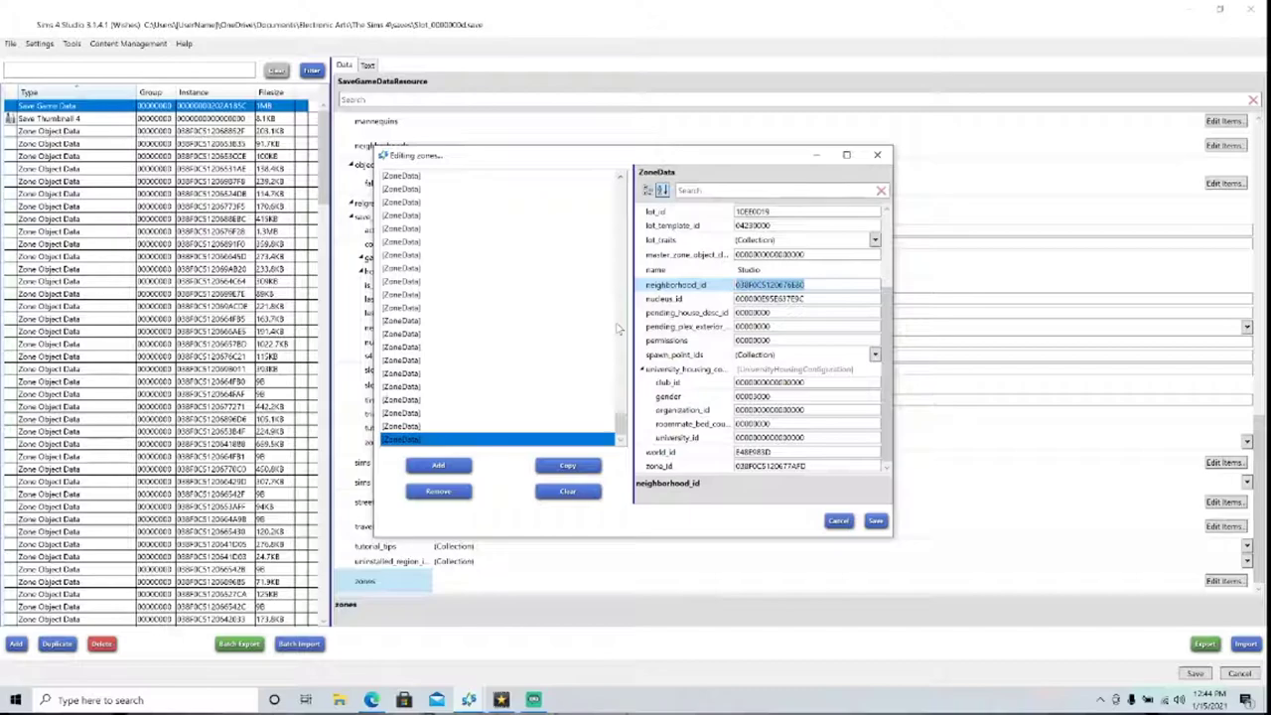
key(ctrl+v)
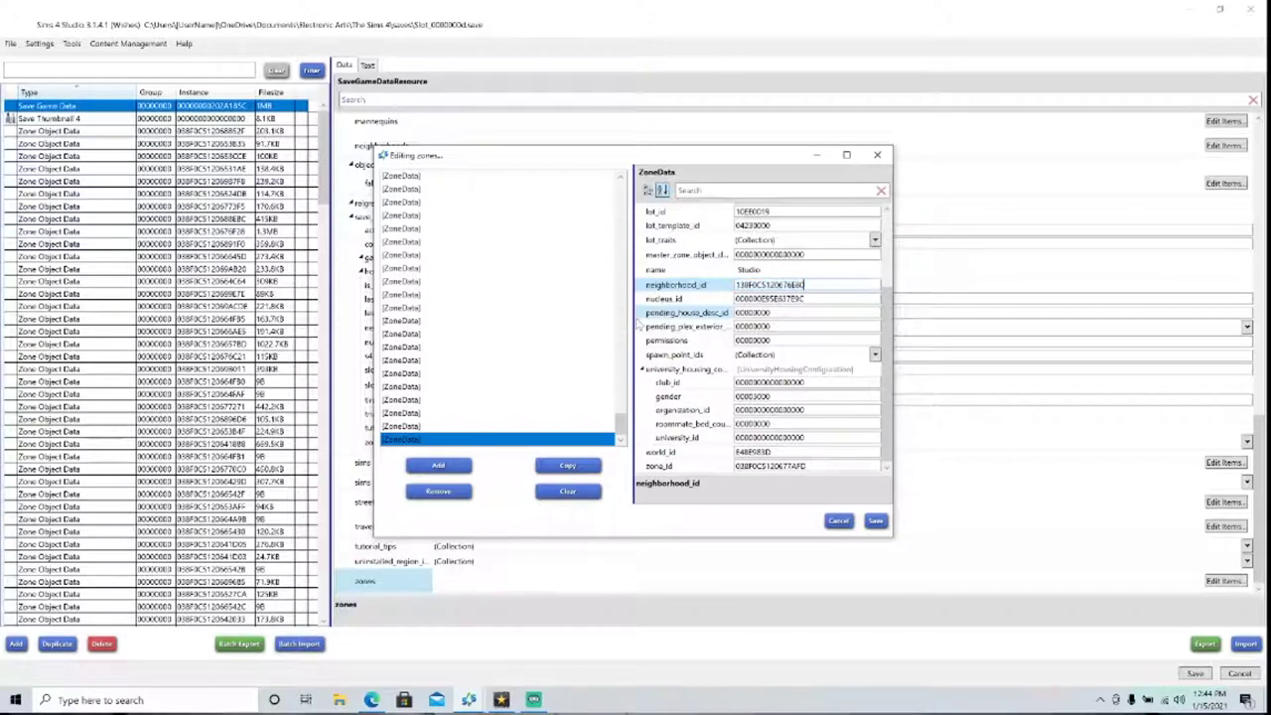
- Set the neighborhood_id of the copied Pectoral Fitness, Orchid A Go Go, Plumbob Pictures Museum and Studio PBP zones to 138F0C5120676E80
click(460, 427)
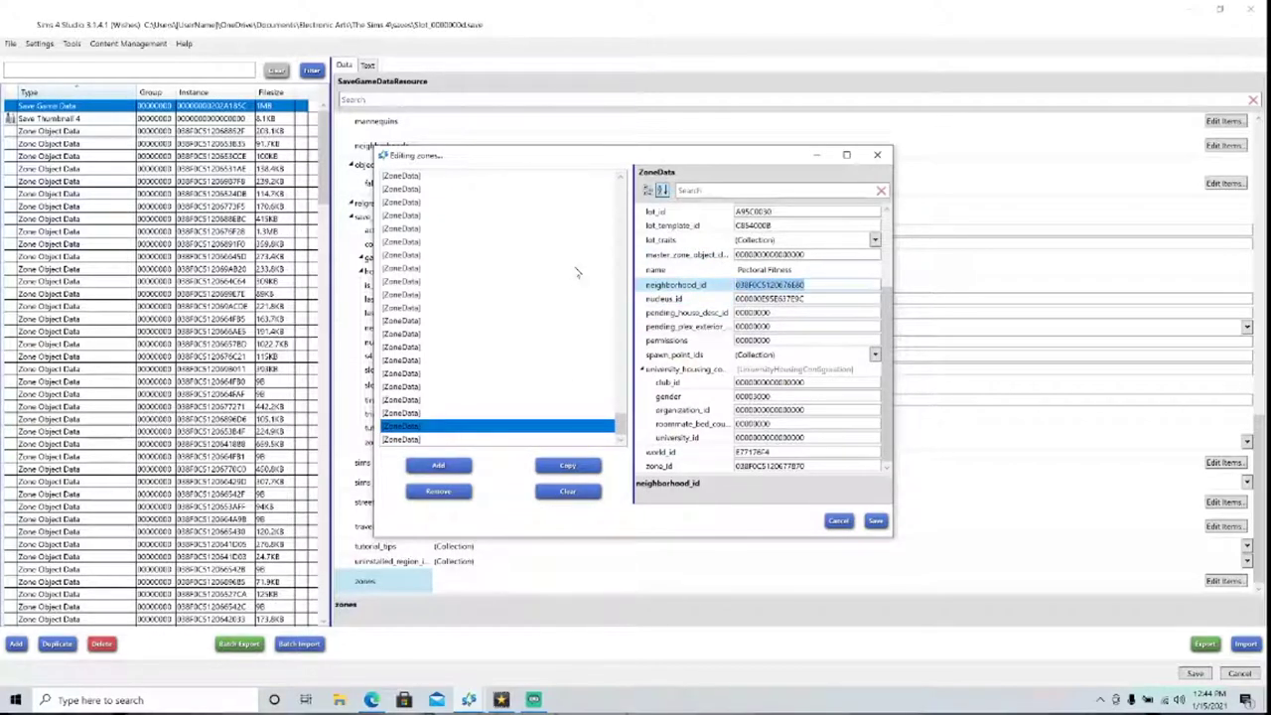
click(431, 414)
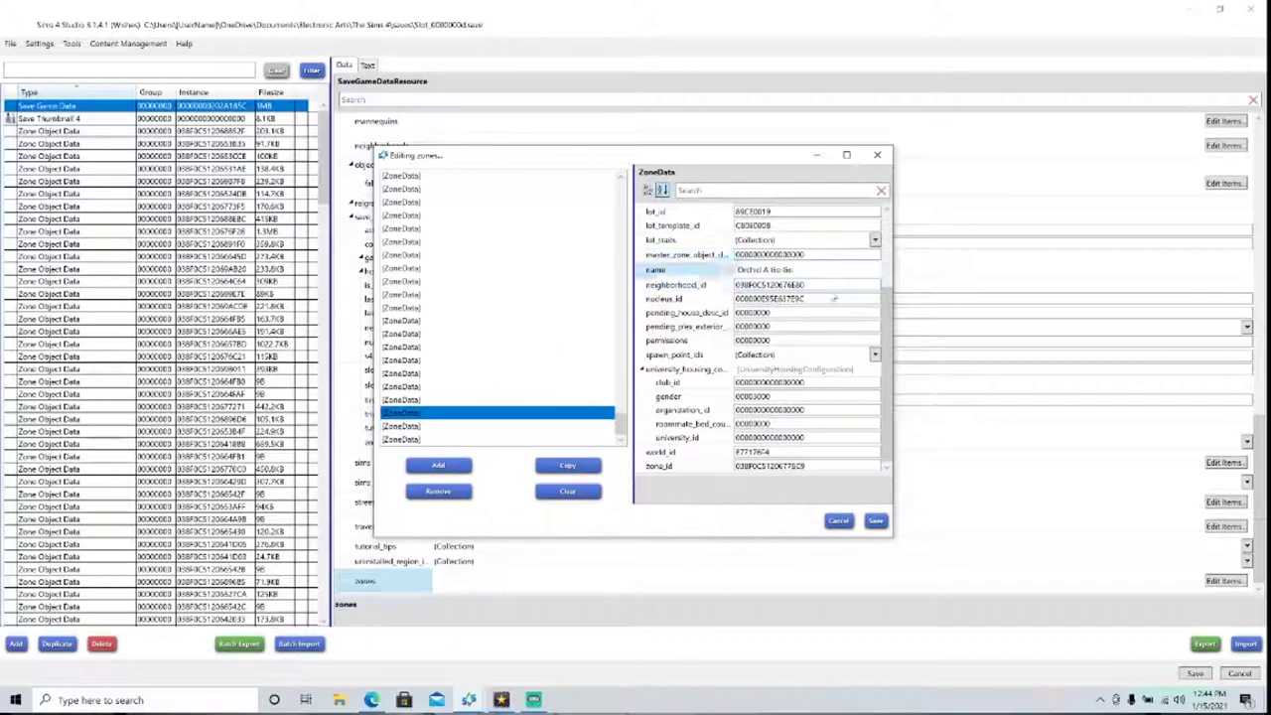
click(670, 285)
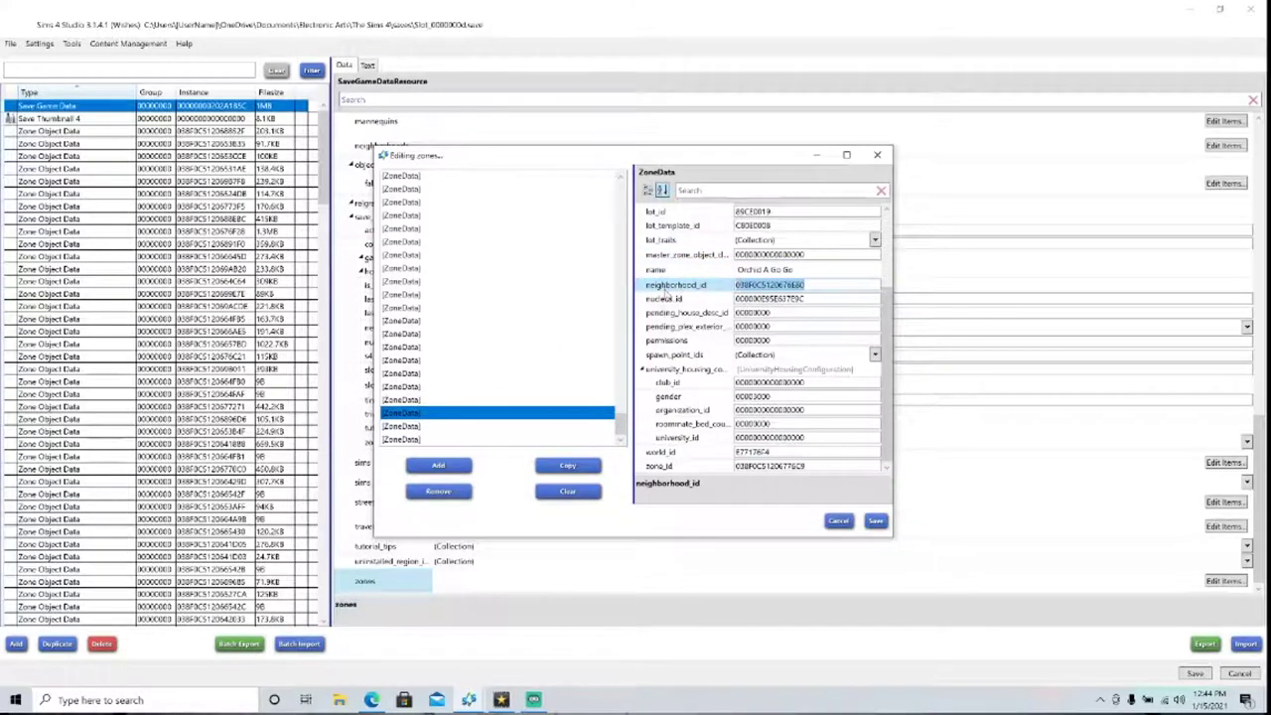
click(503, 399)
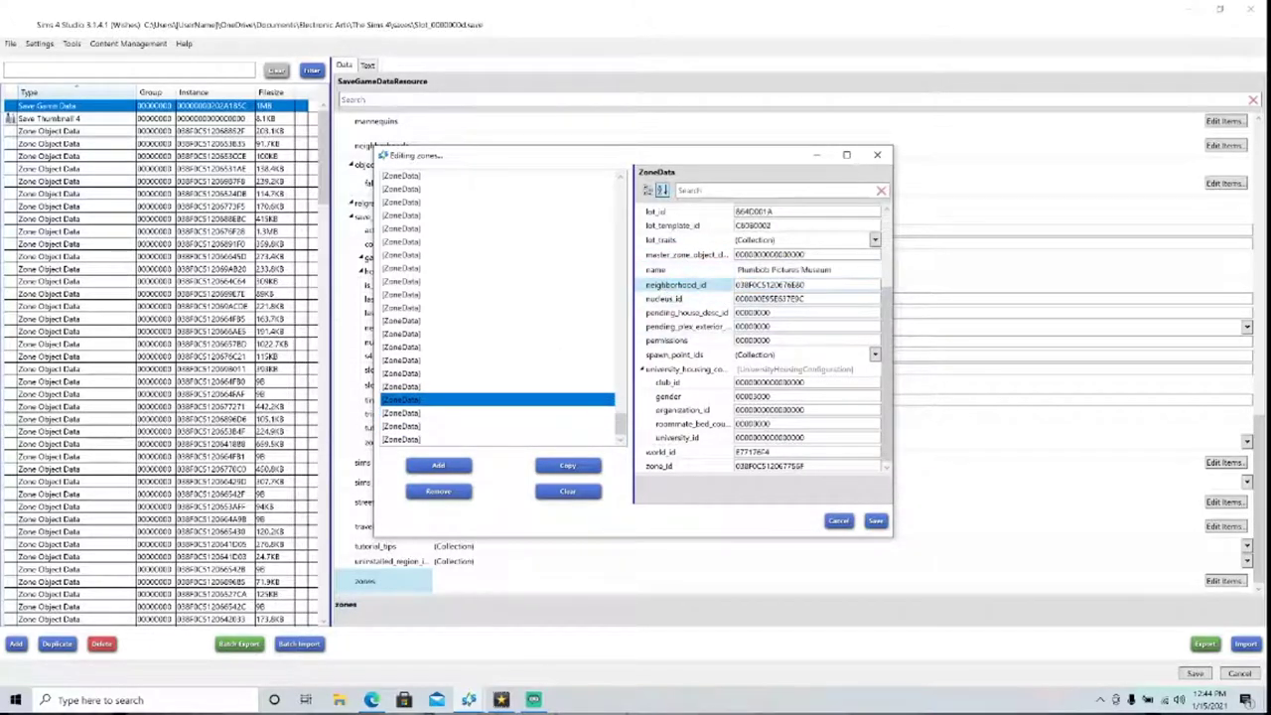
click(467, 386)
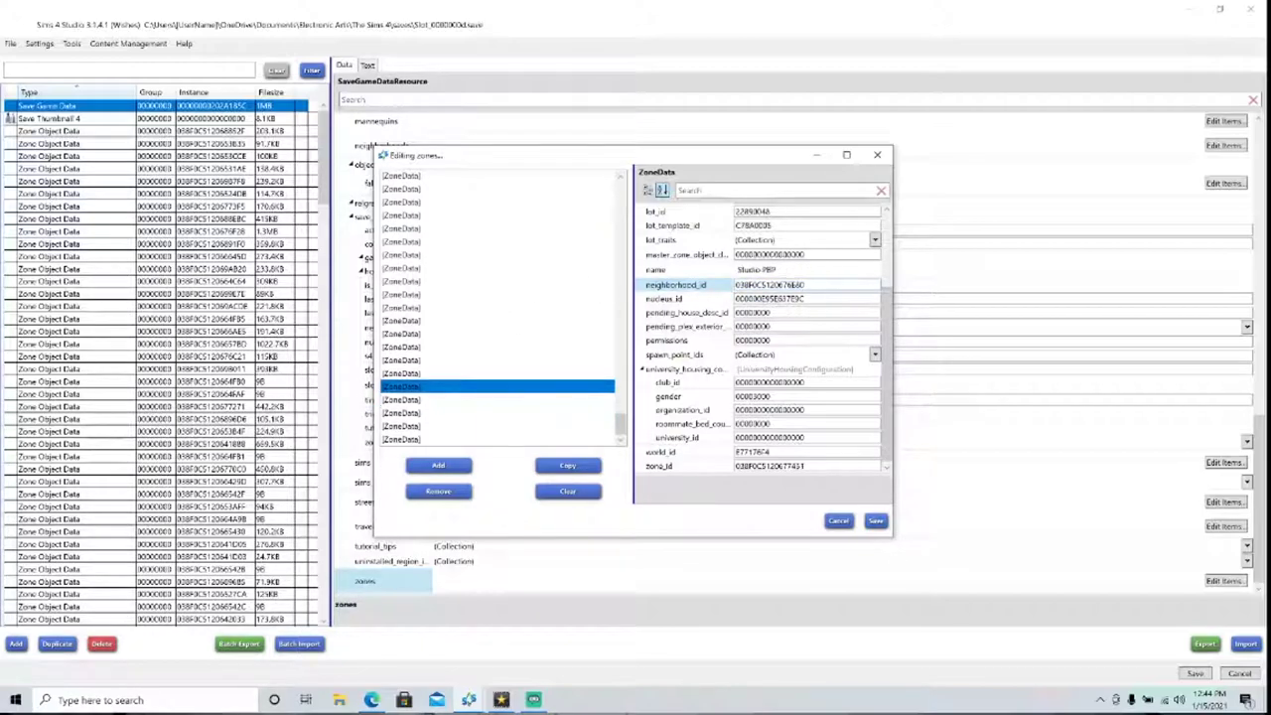
key(Tab)
key(ctrl+v)
- Set the neighborhood_id of the copied Ward Park zone to 138F0C5120676E80
click(435, 374)
click(819, 283)
key(Tab)
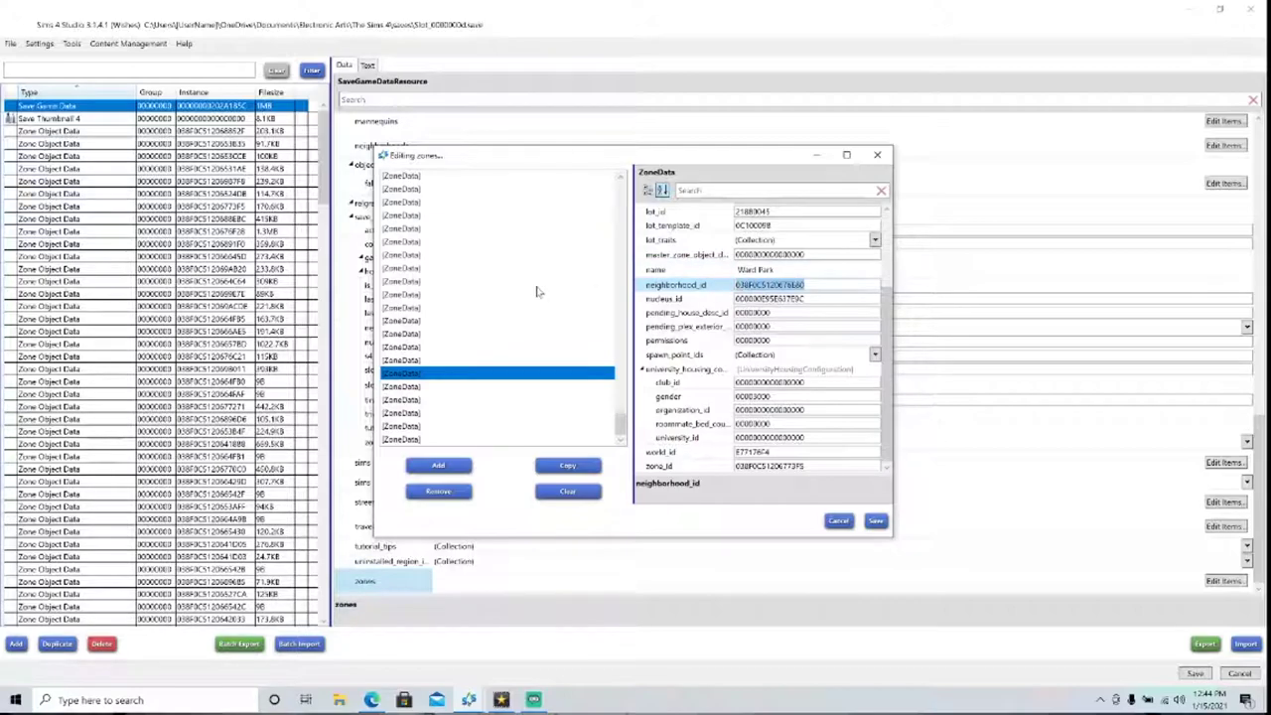
key(ctrl+v)
- Set the neighborhood_id of the copied Bailey-Moon Manor zone and the remaining copies up to Upland Place to 138F0C5120676E80
click(429, 365)
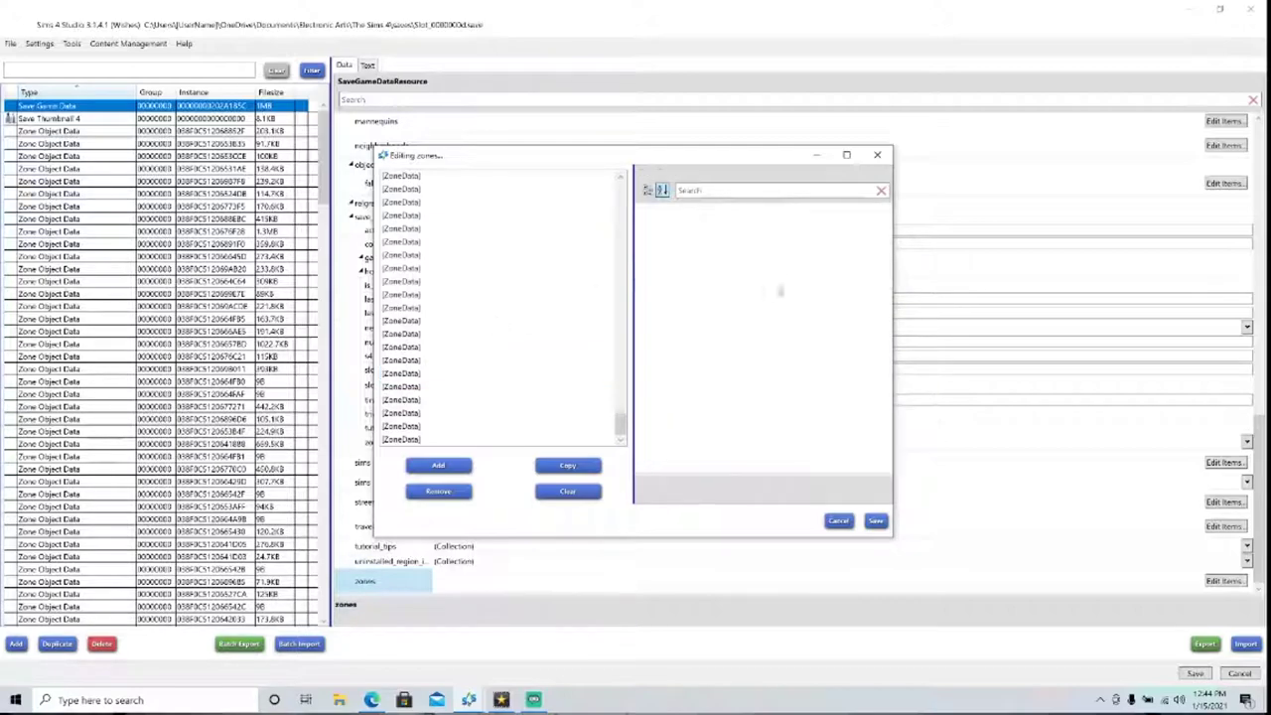
click(440, 367)
key(Tab)
key(Tab)
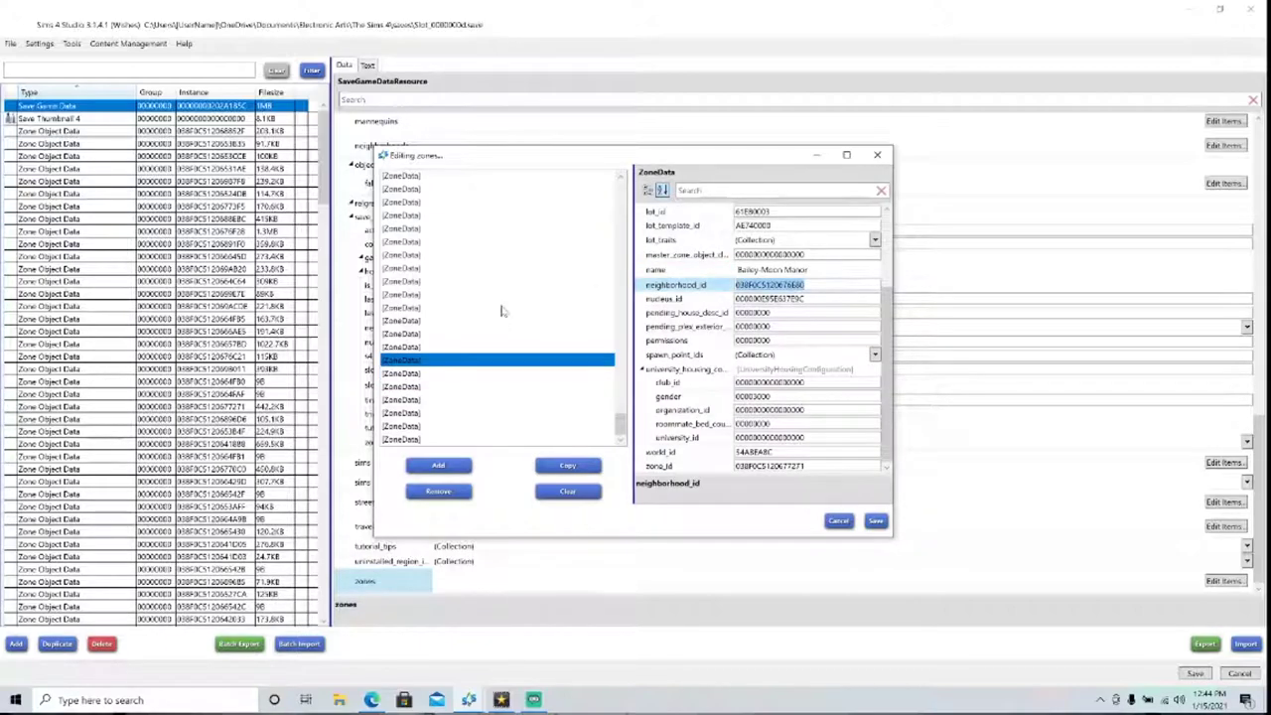
text(138F0C5120676B60)
click(395, 373)
click(409, 361)
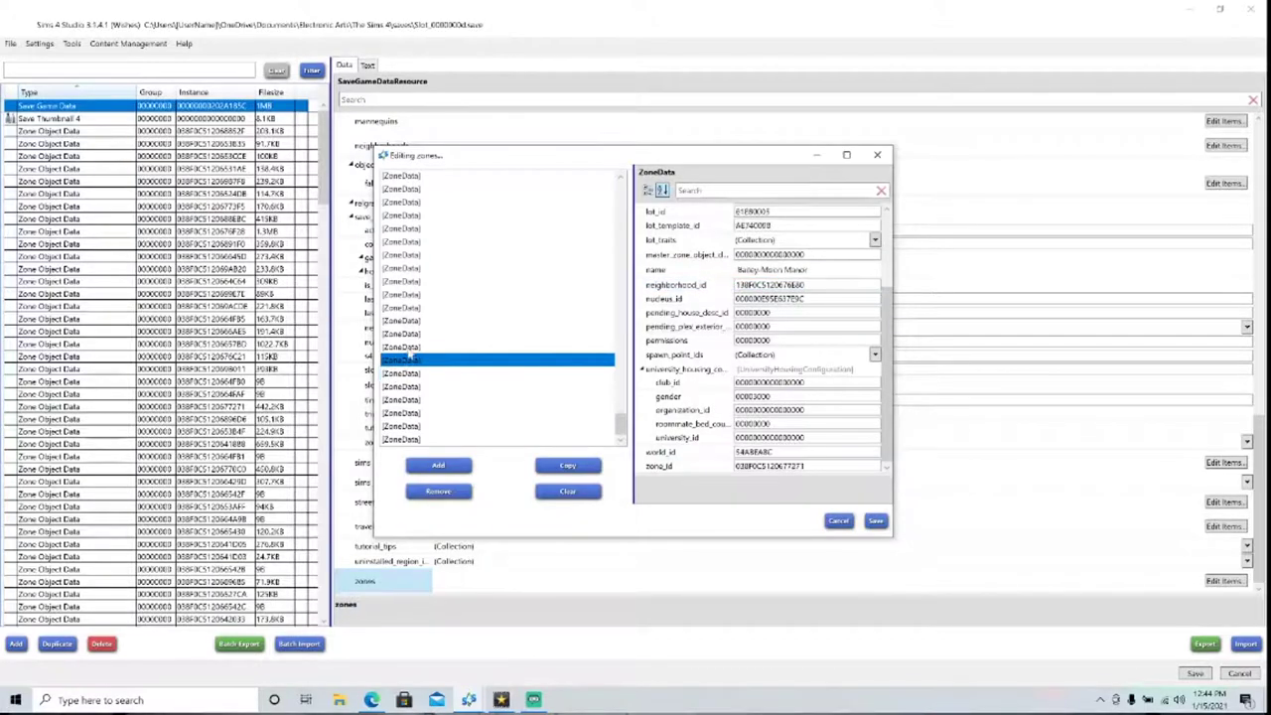
click(412, 348)
key(Tab)
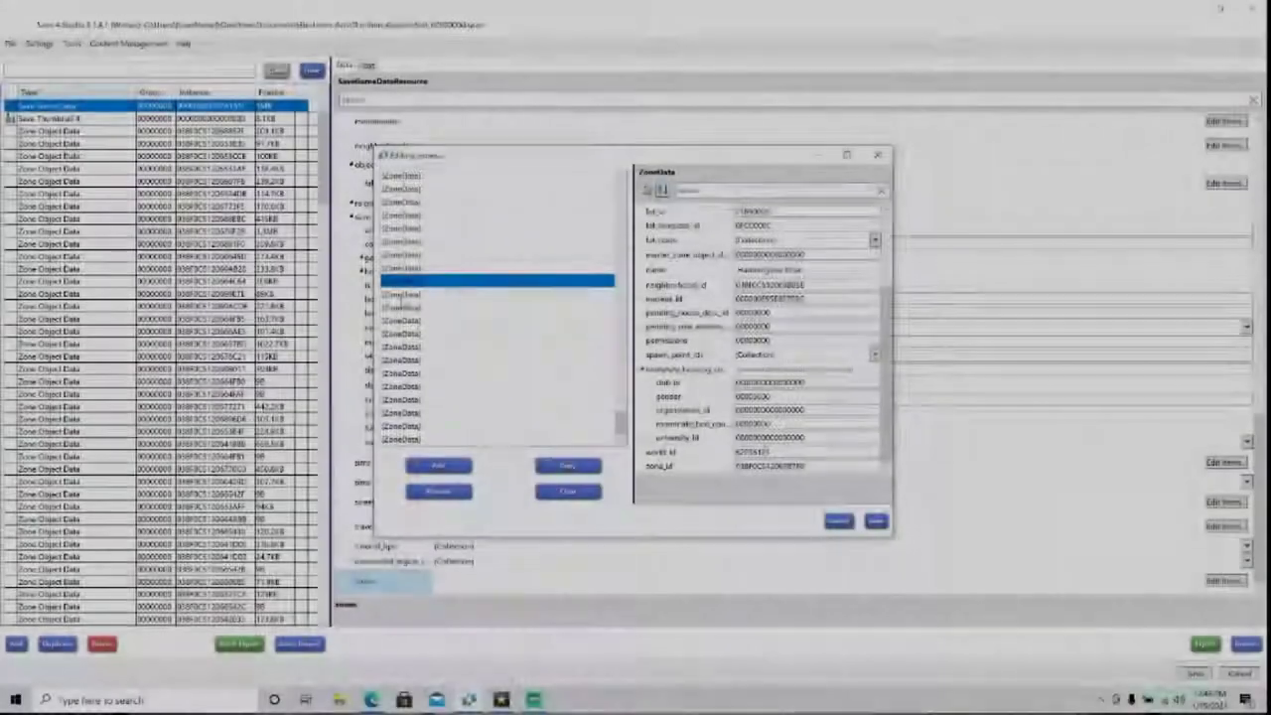
- Change the first digit of the zone_id in the copied Upland Place, Inner Circle and Vacuous Green zones
key(Down)
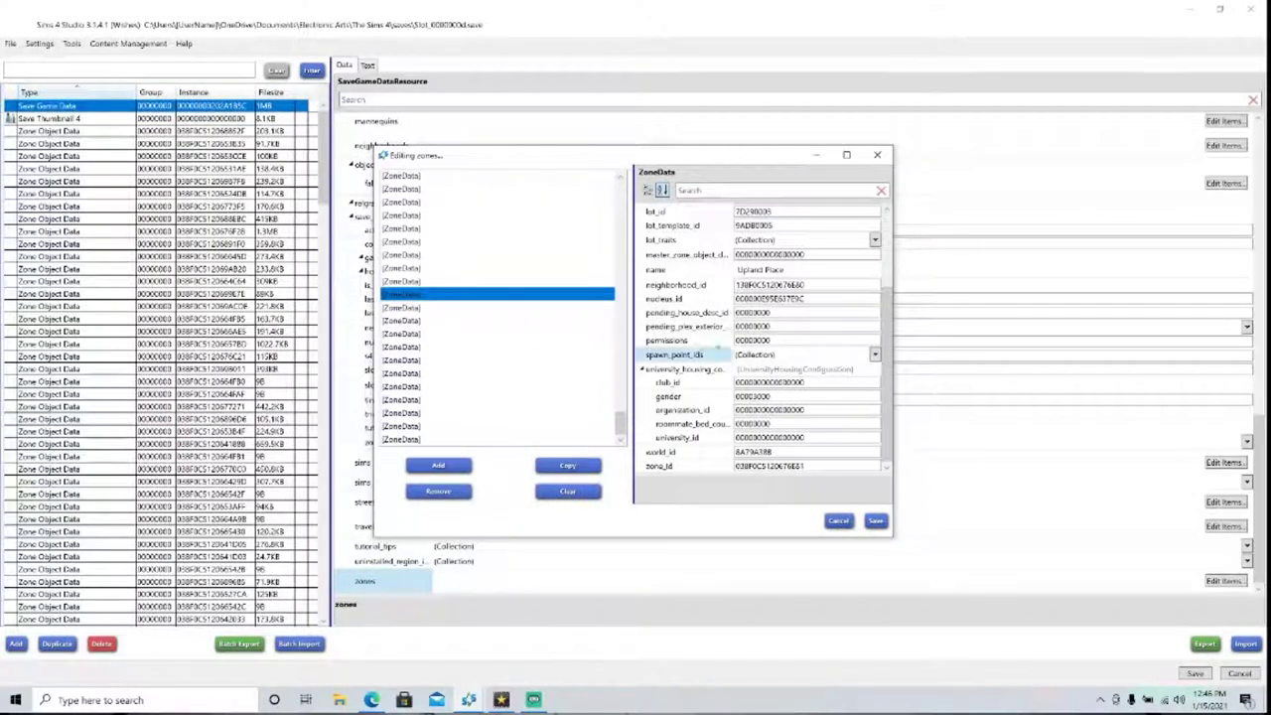
click(685, 466)
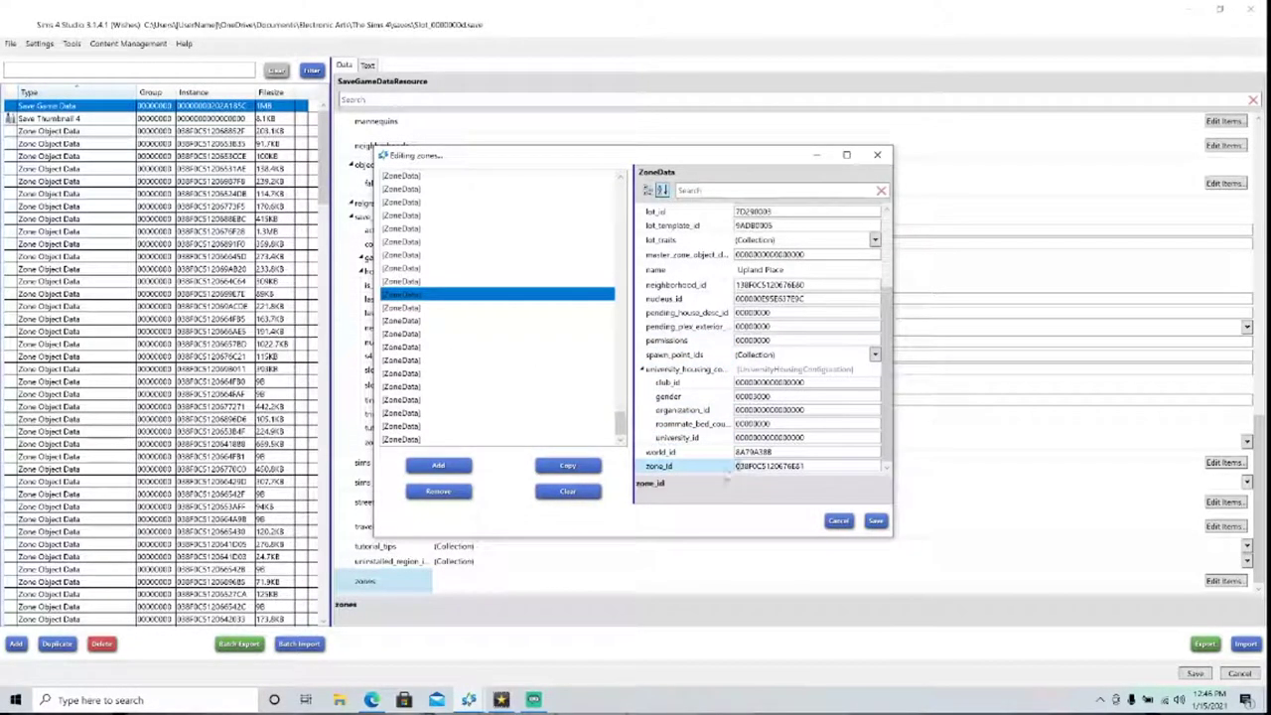
click(473, 311)
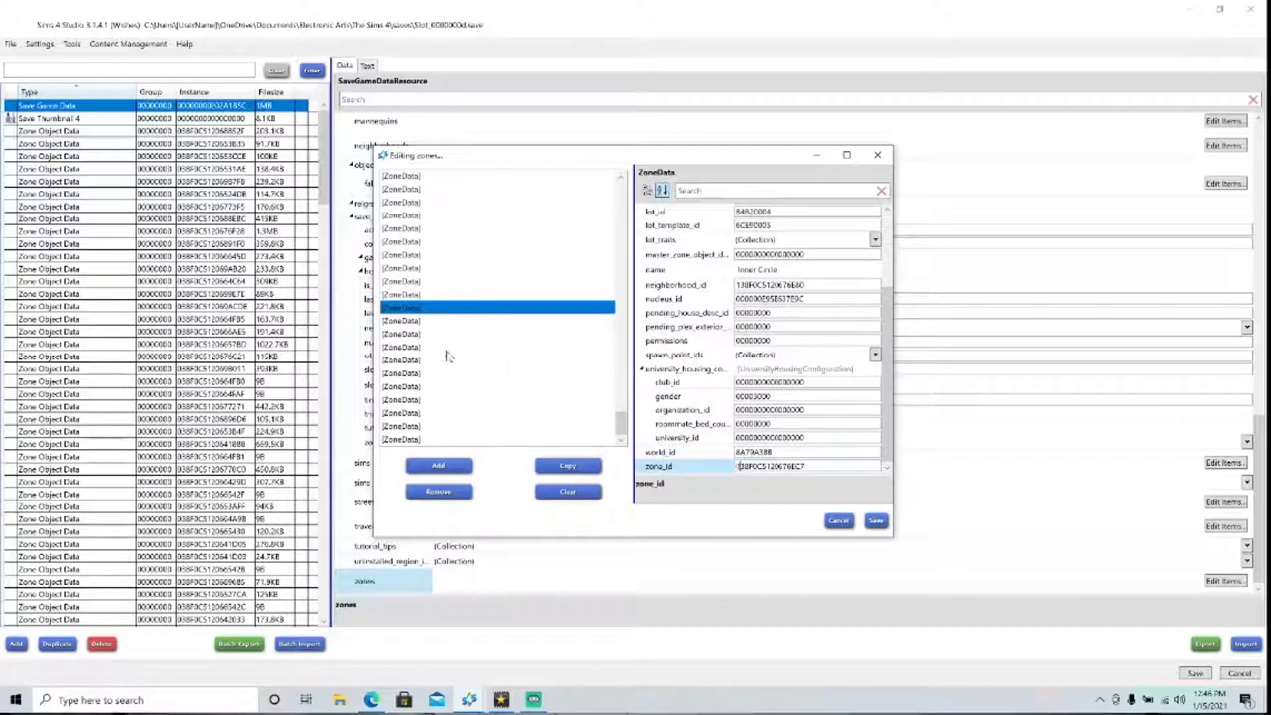
click(407, 325)
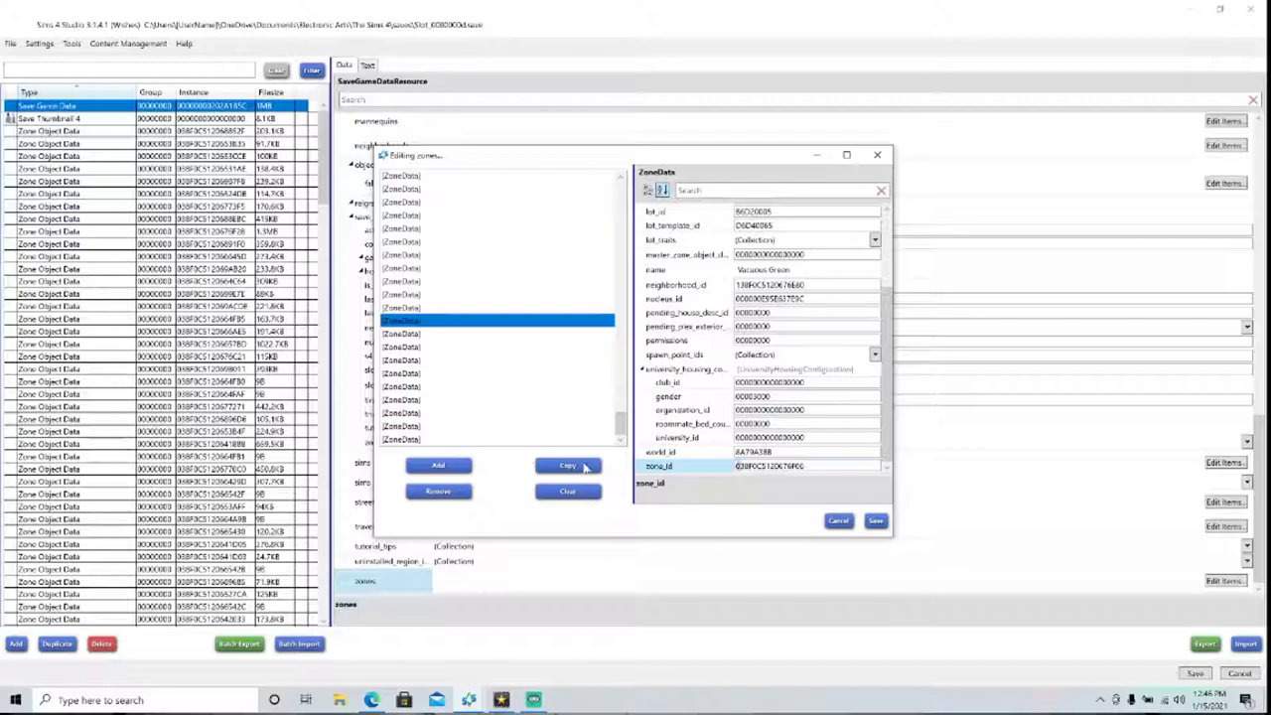
- Change the first digit of the zone_id to 1 in the copied zones from Chateau Peak through Bailey-Moon Manor
key(Down)
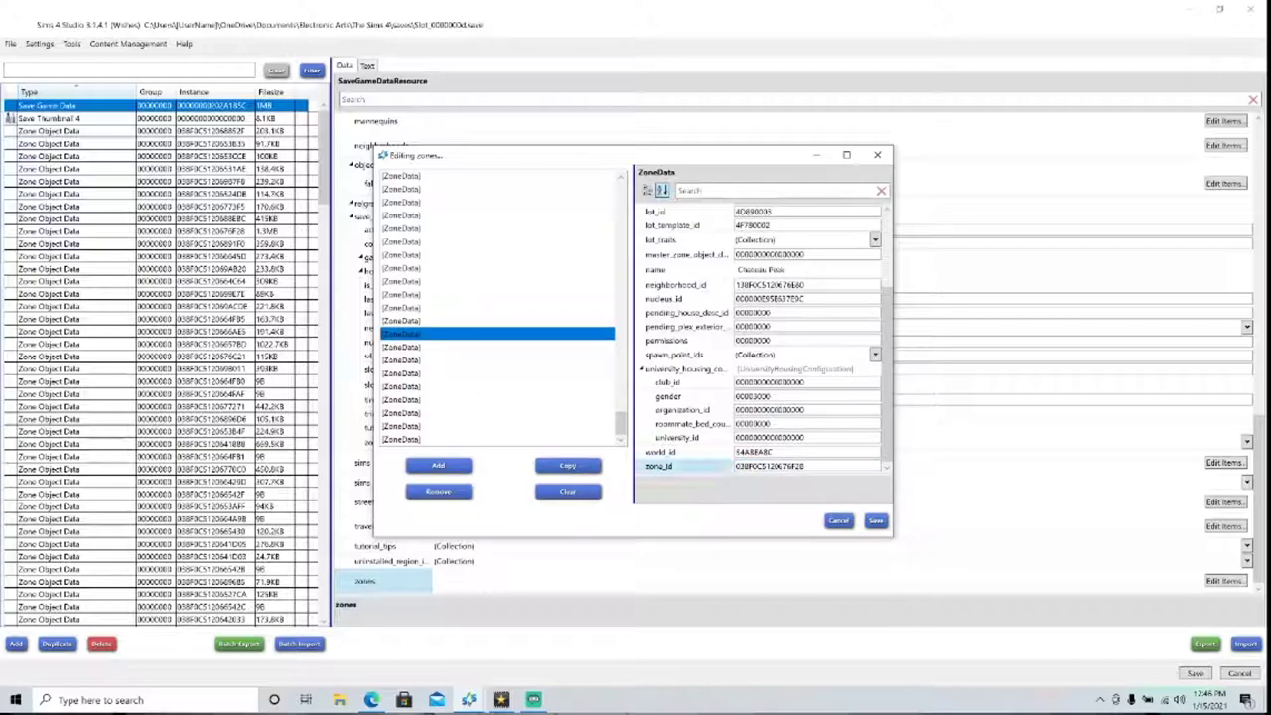
click(741, 466)
click(446, 350)
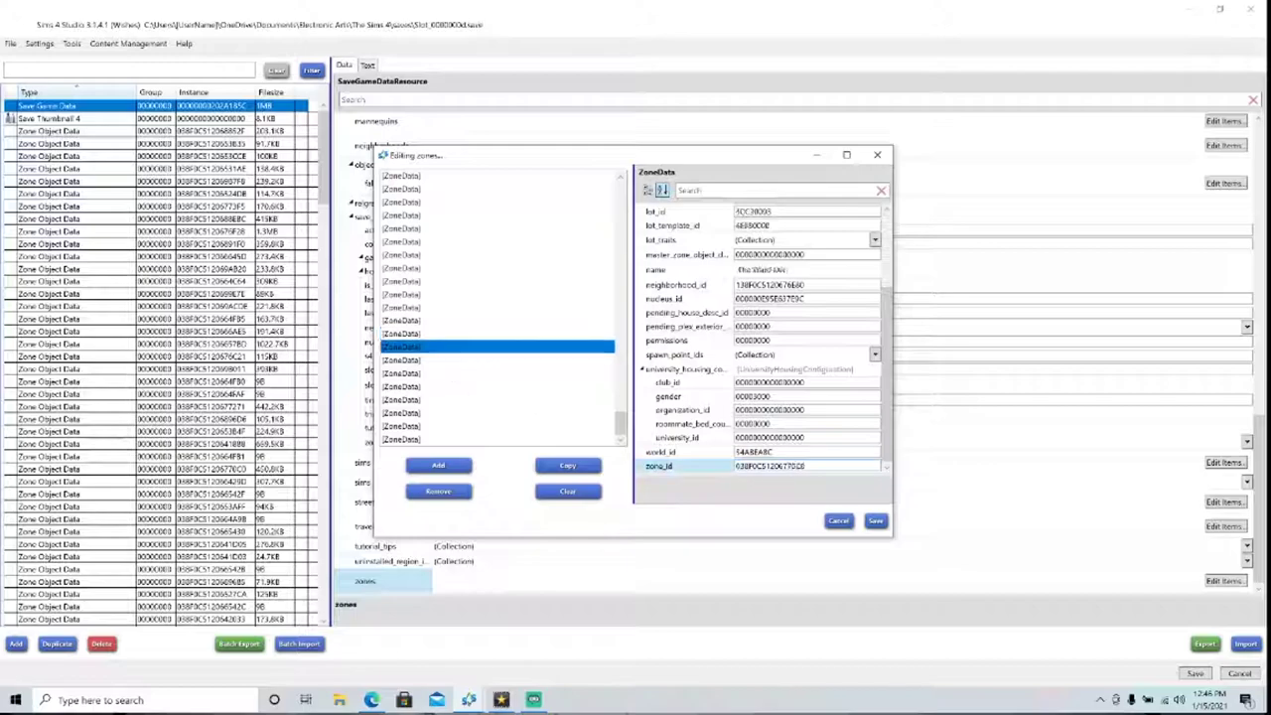
click(478, 363)
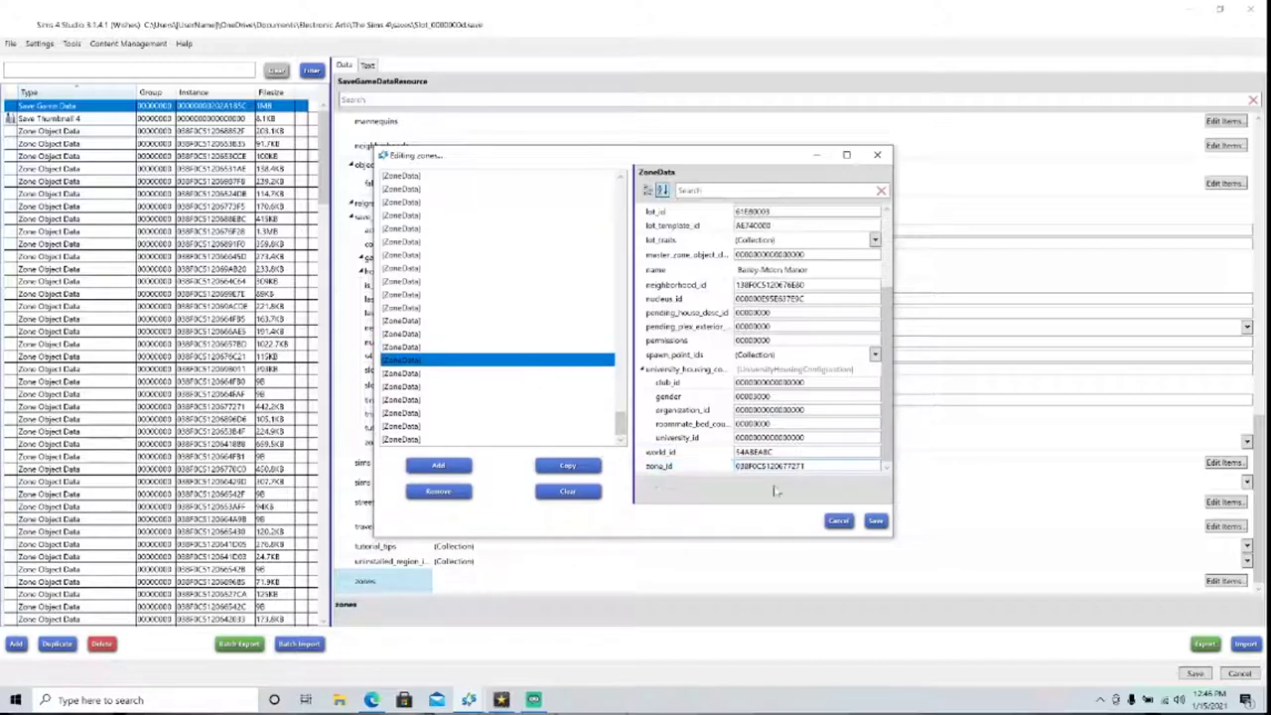
click(736, 467)
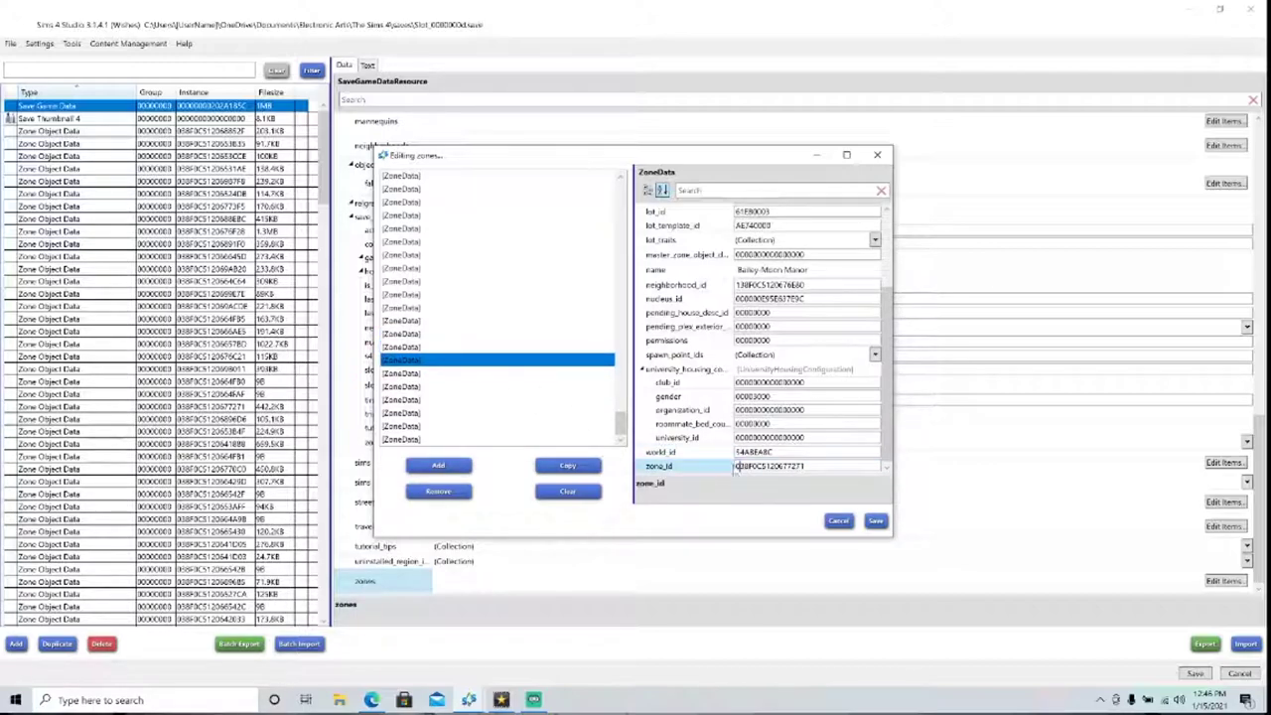
- Change the first digit of the zone_id to 1 in the copied zones from Ward Park through Studio PBP, and save the zones
click(473, 373)
click(737, 465)
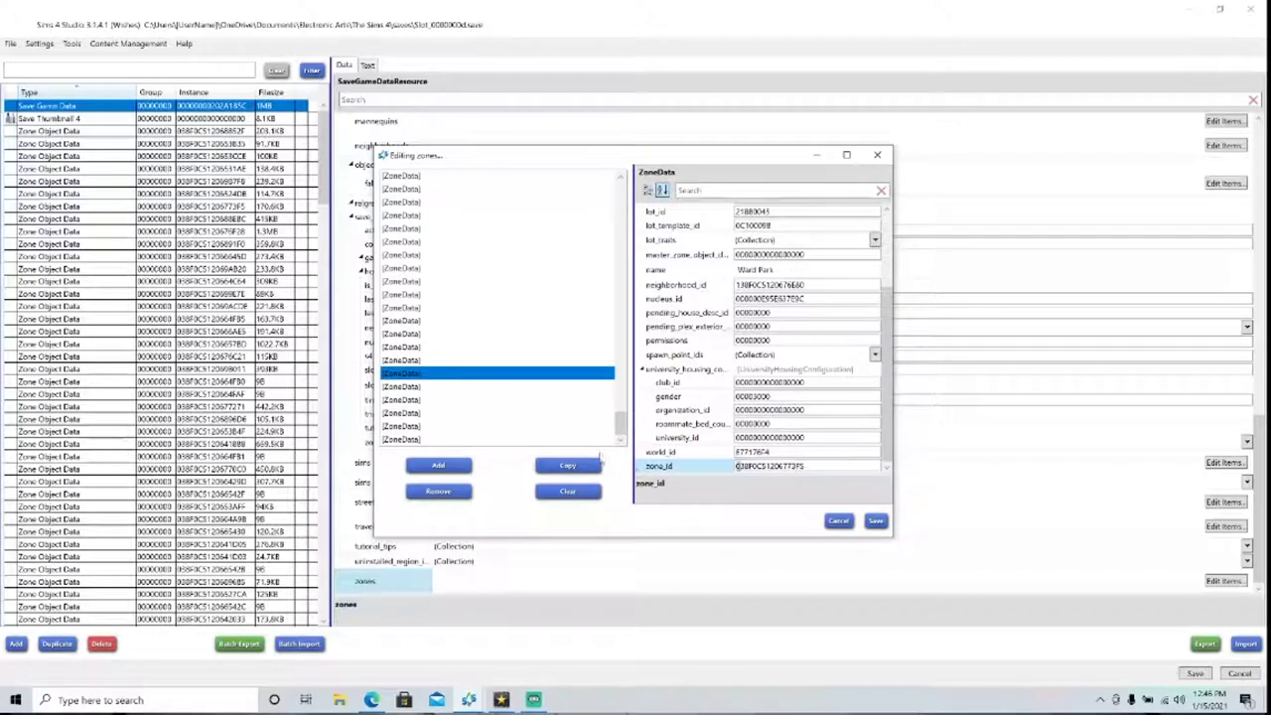
click(465, 388)
click(736, 465)
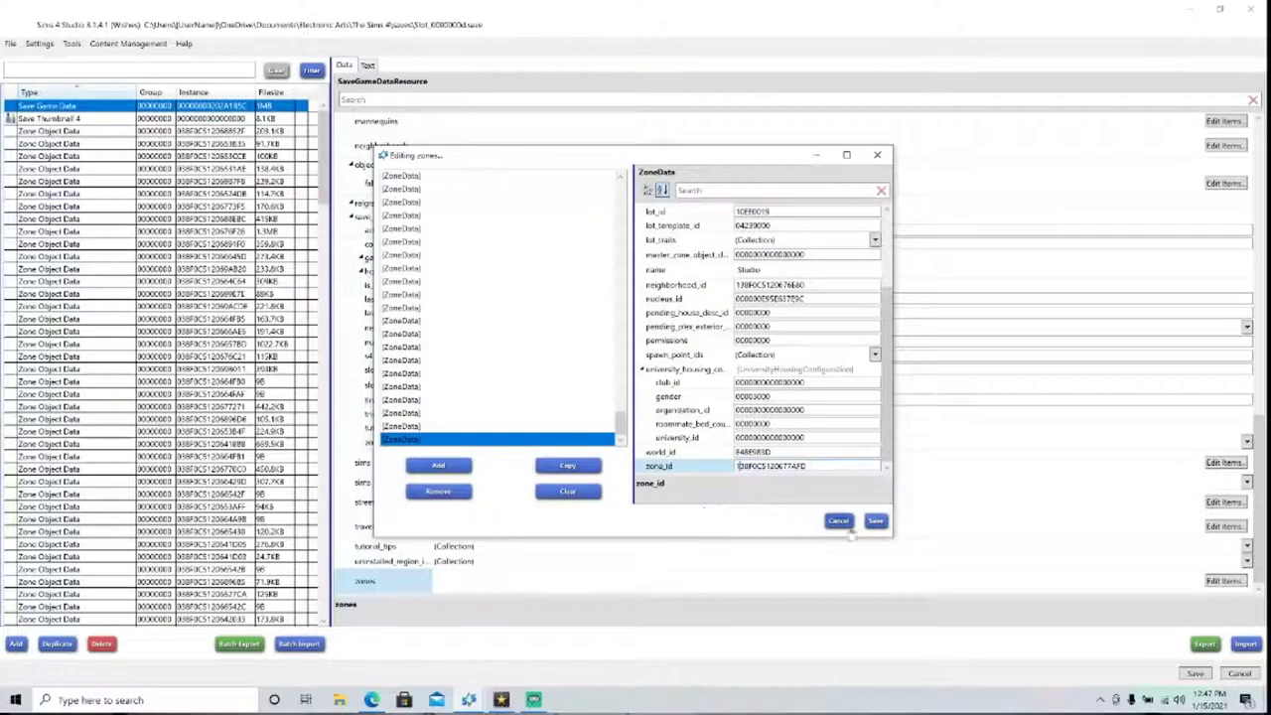
click(874, 521)
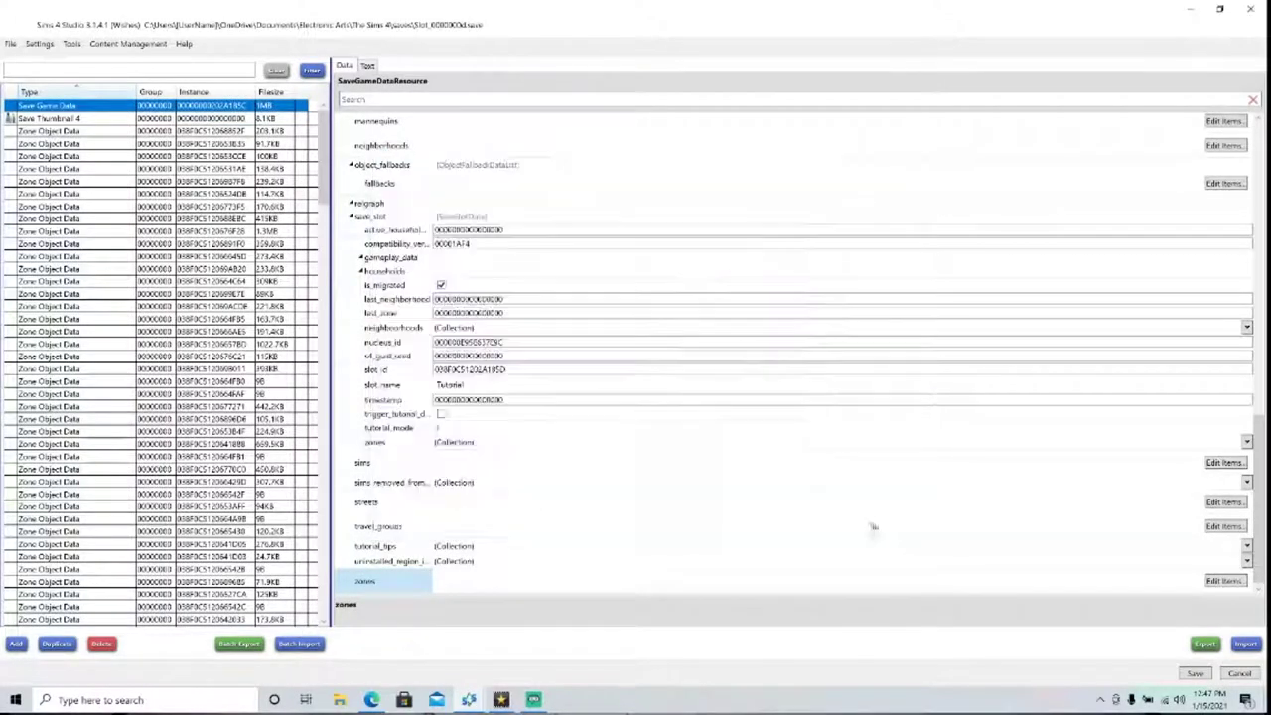
- Open the lots of the Del Sol Valley 2 neighborhood for editing
scroll(601, 318, up, 3)
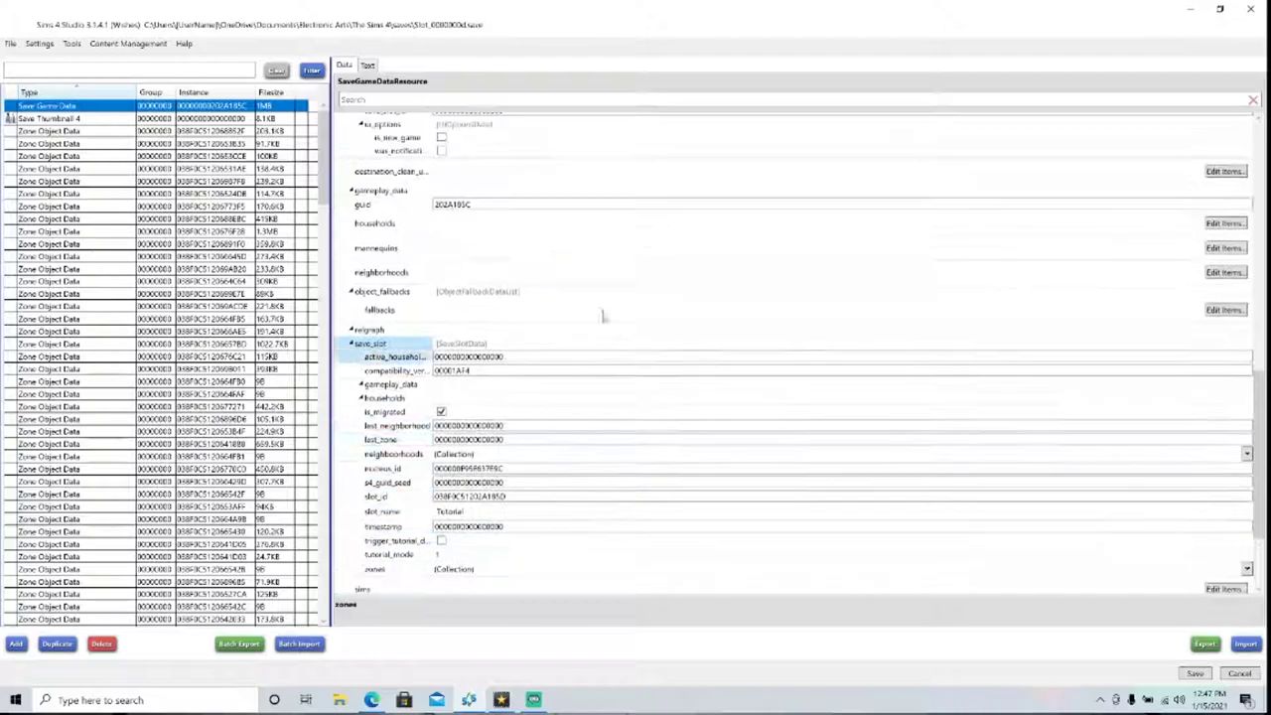
click(1226, 272)
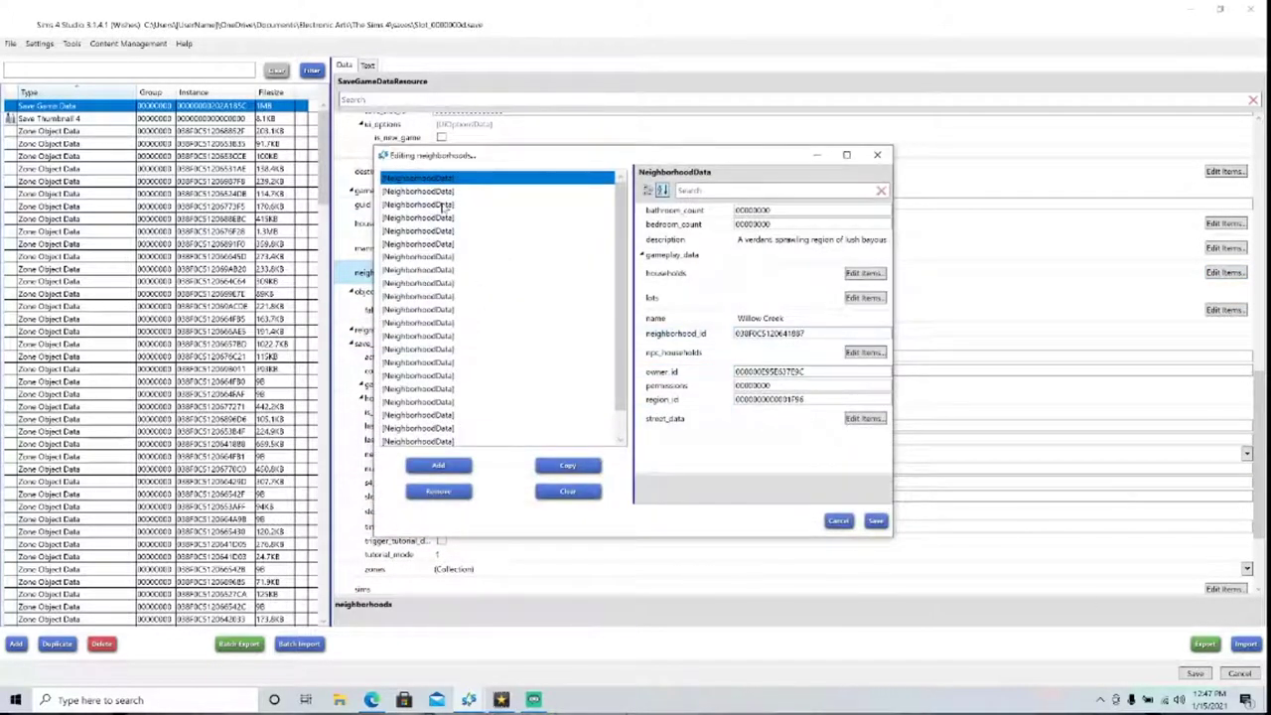
scroll(462, 238, down, 1)
scroll(472, 265, up, 1)
scroll(472, 298, down, 1)
click(417, 439)
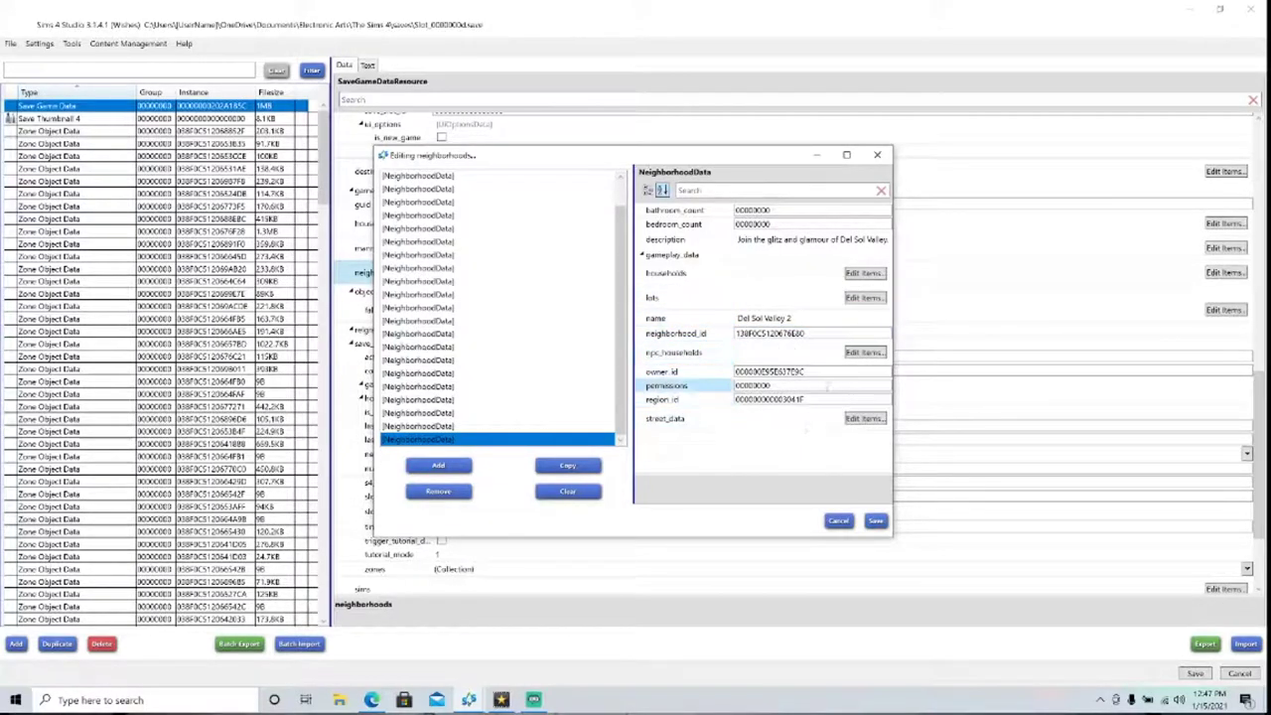
click(863, 298)
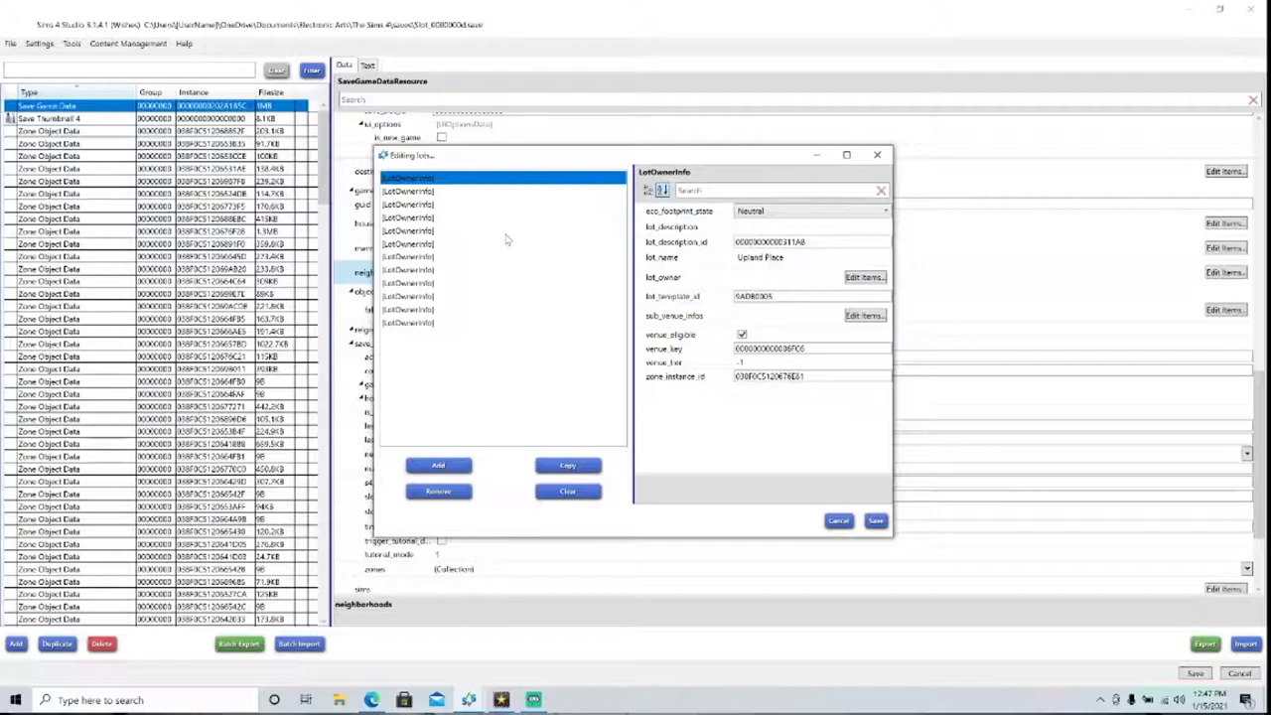
- Change the first digit of the zone_instance_id to 1 for every lot, from Upland Place to the last entry
click(737, 377)
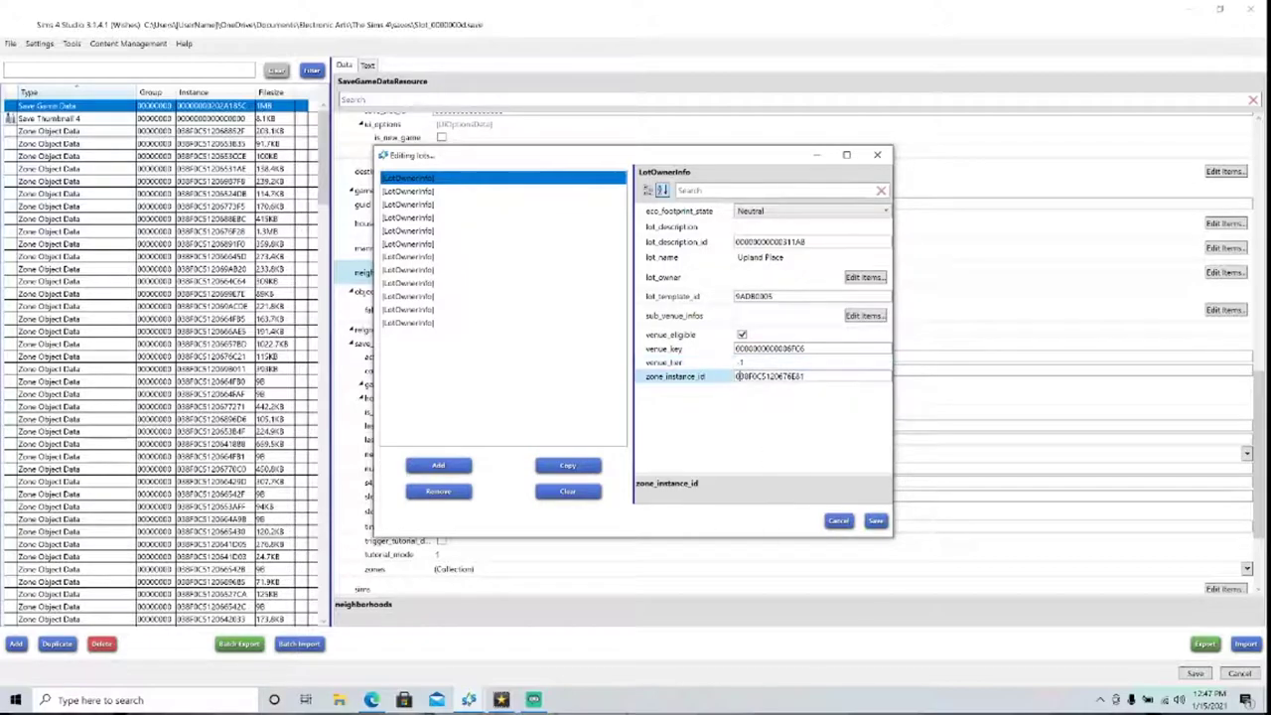
click(412, 196)
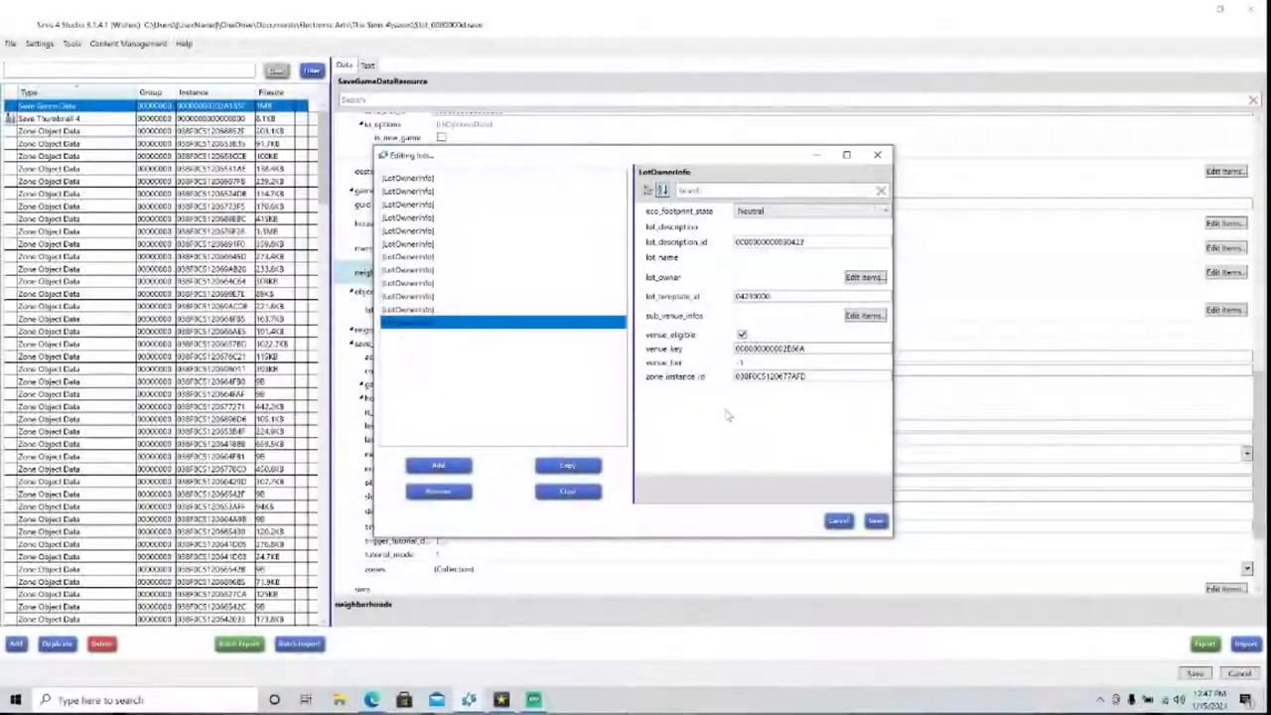
key(Delete)
text(1)
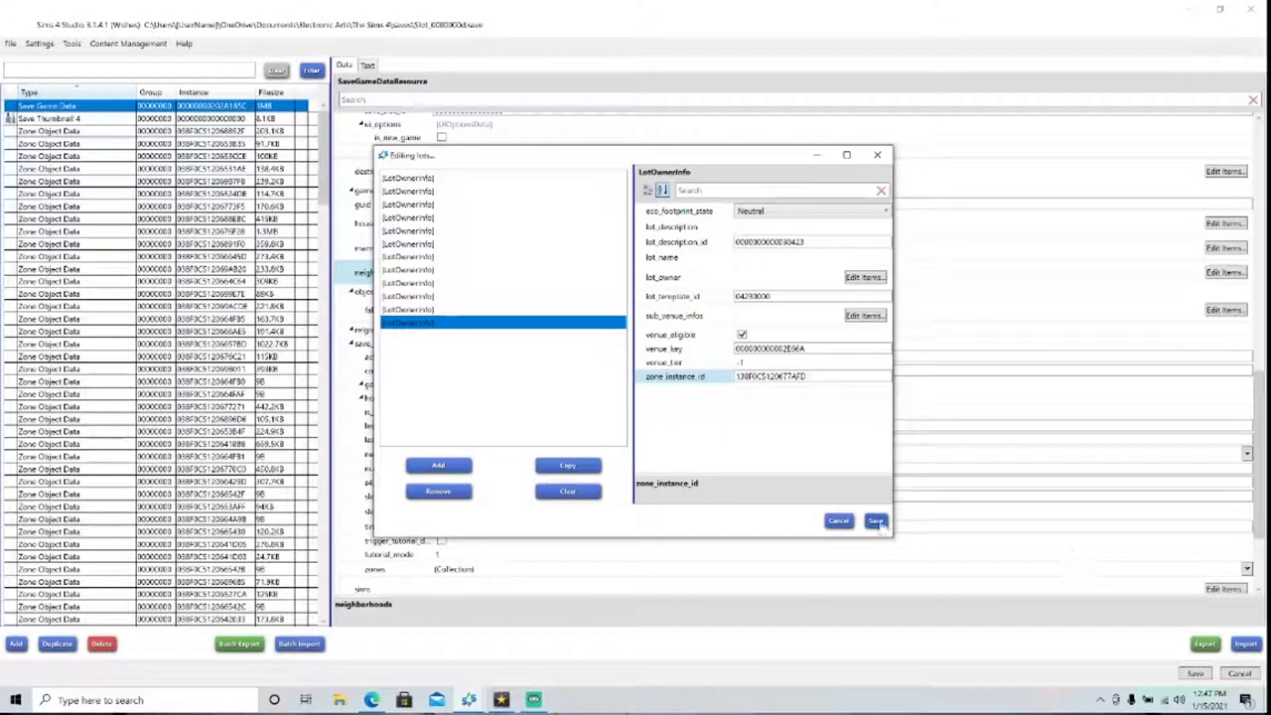
- Save the edited lots and neighborhoods, and save the package
click(876, 522)
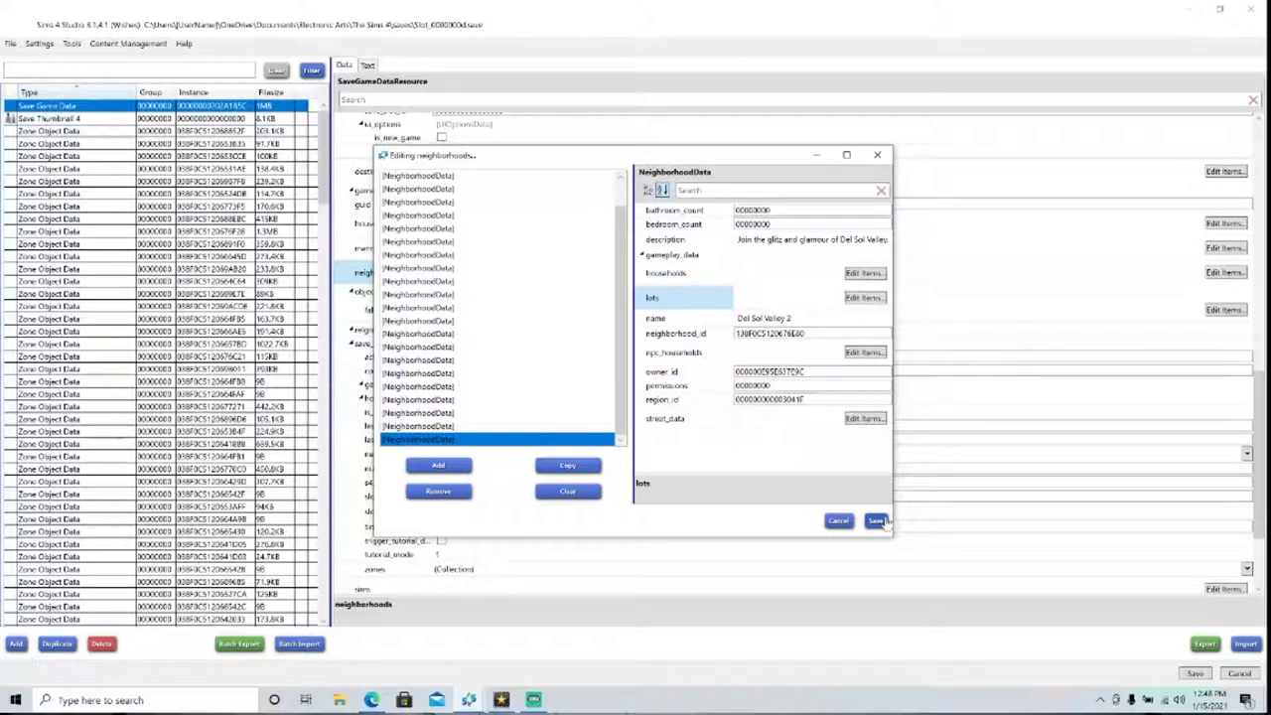
click(876, 522)
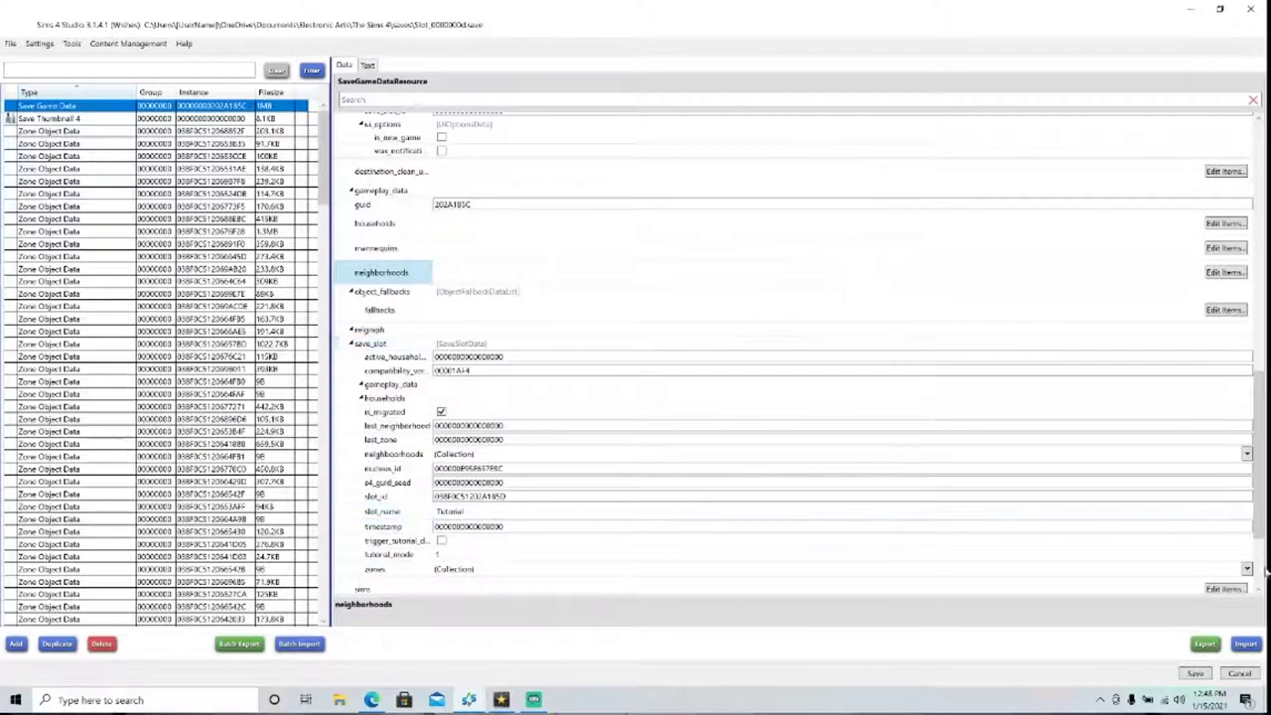
click(1195, 674)
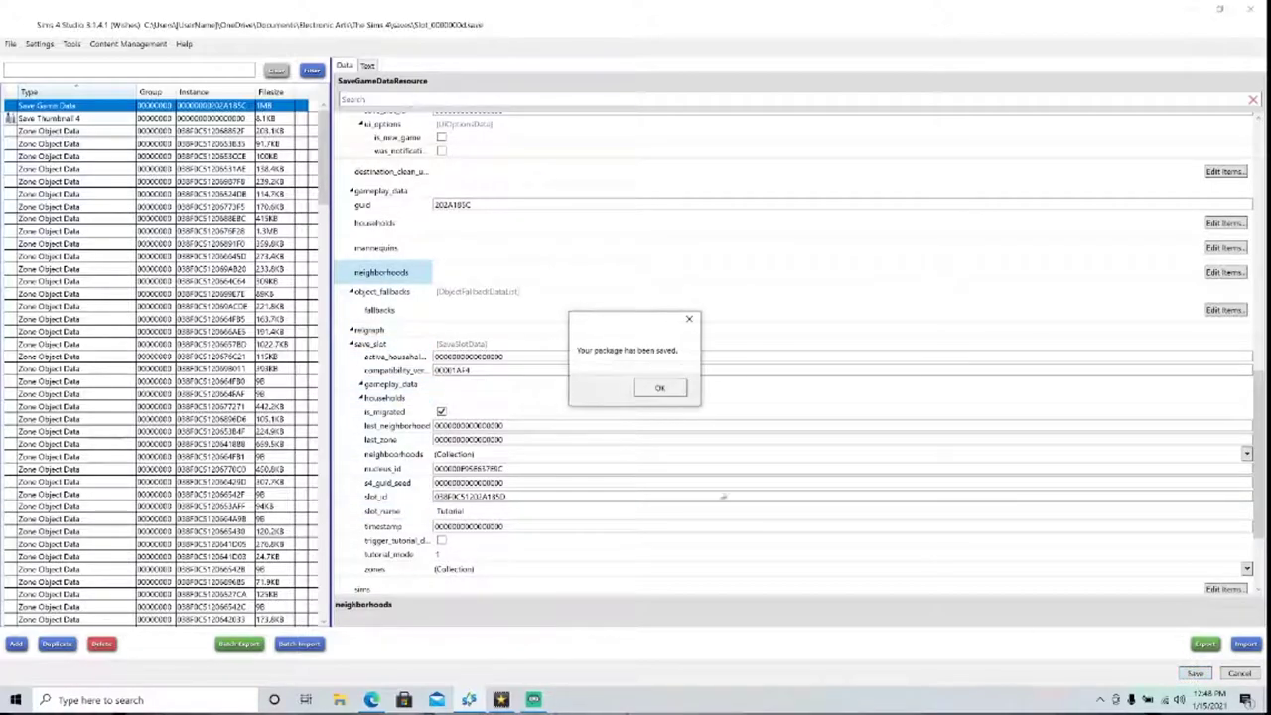
click(660, 389)
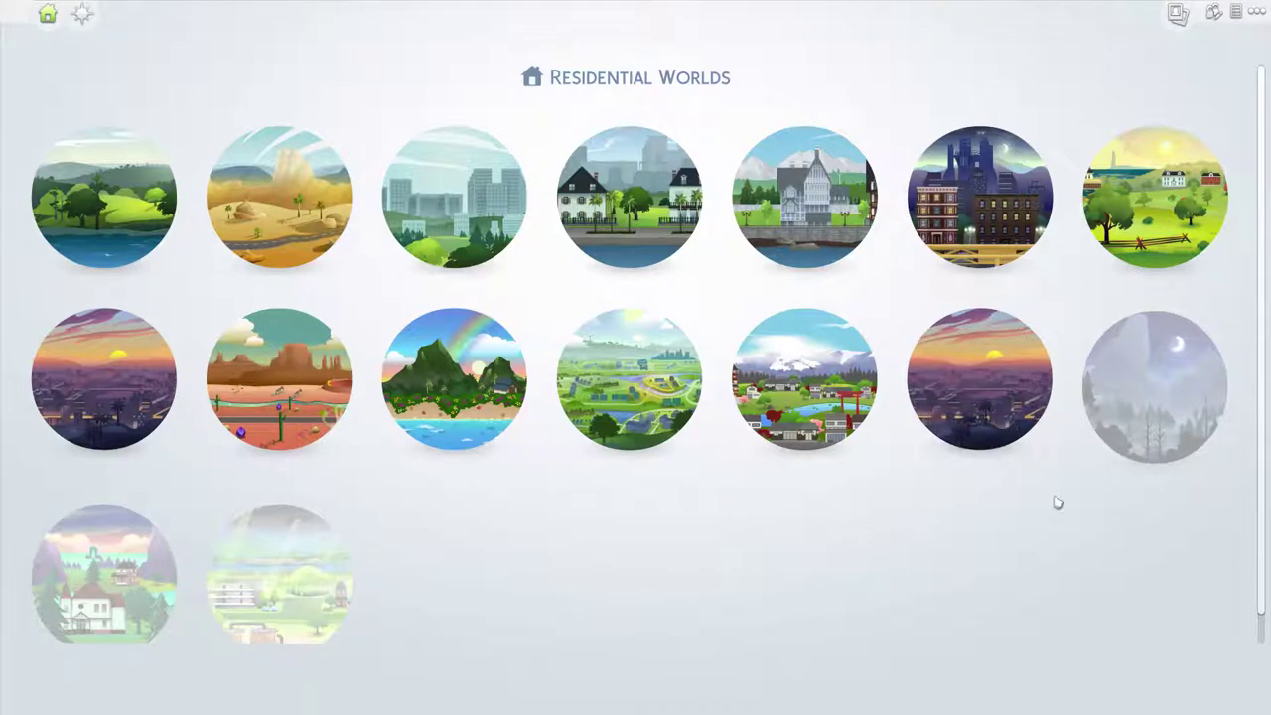
- Switch to The Sims 4, open Del Sol Valley 2 and inspect the Upland Place lot and its surroundings in build mode
click(1003, 424)
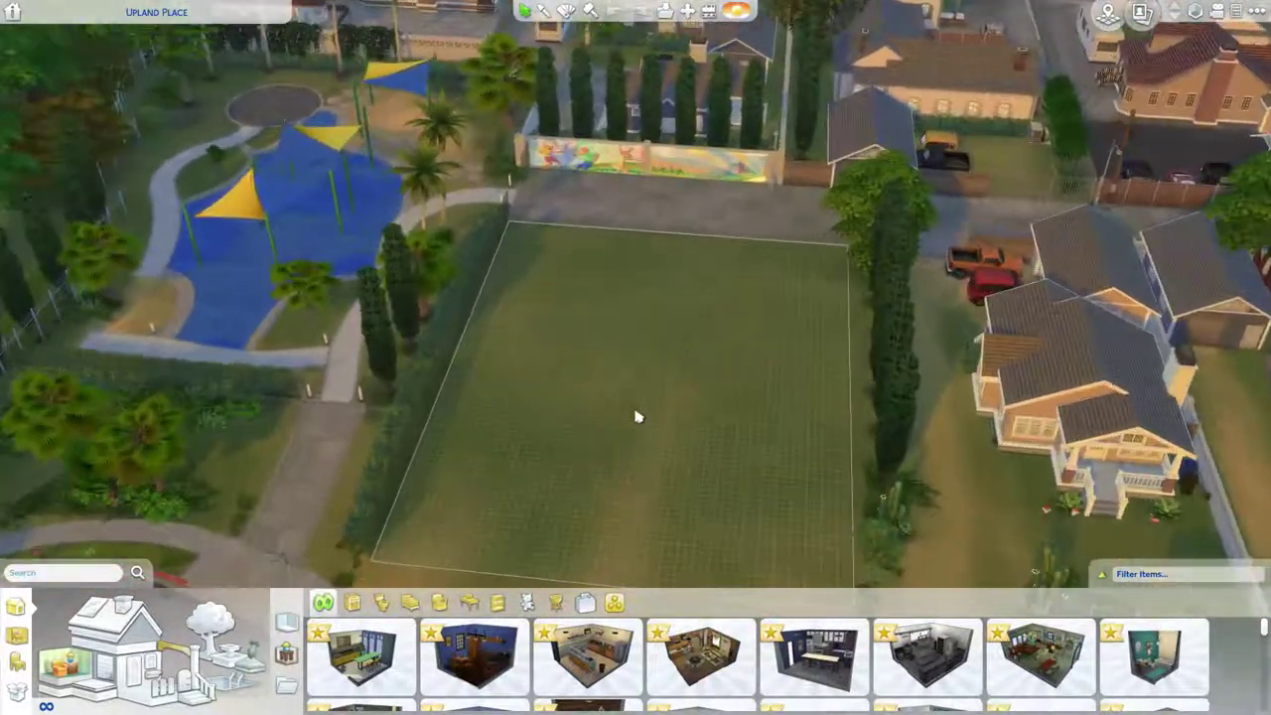
middle_drag(636, 417, 632, 368)
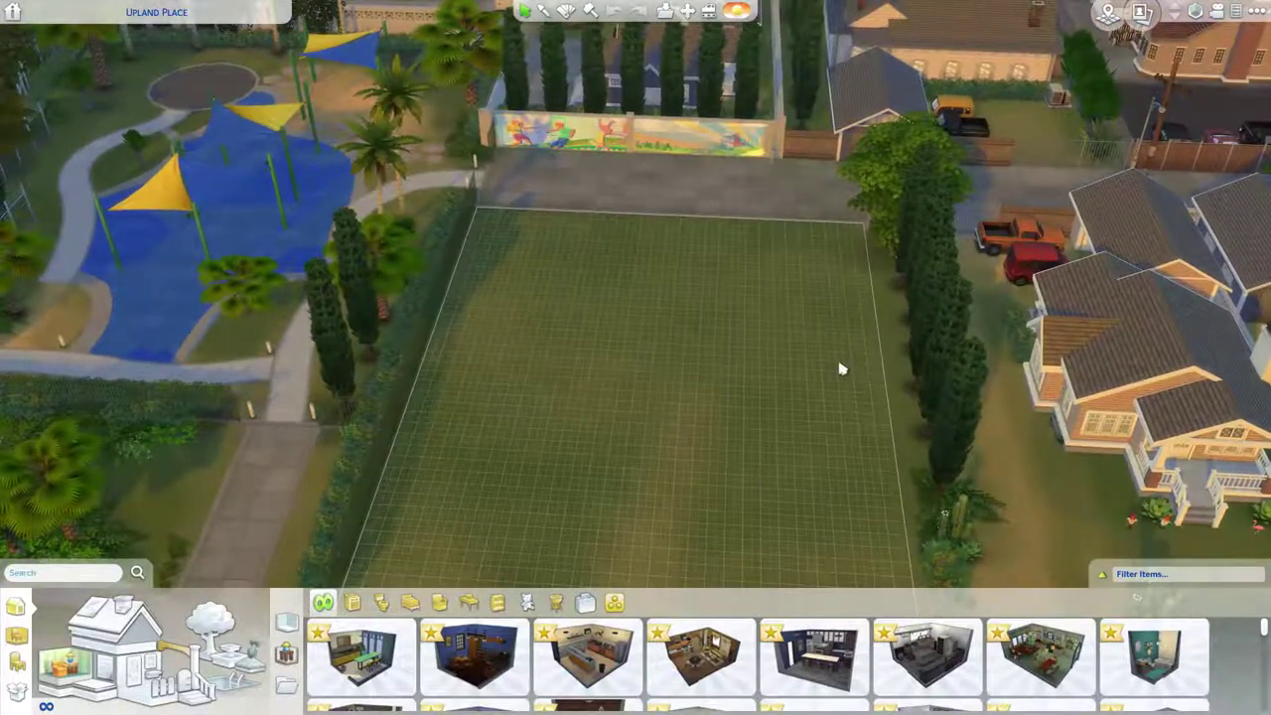
drag(843, 368, 728, 237)
scroll(728, 236, up, 3)
scroll(828, 378, down, 2)
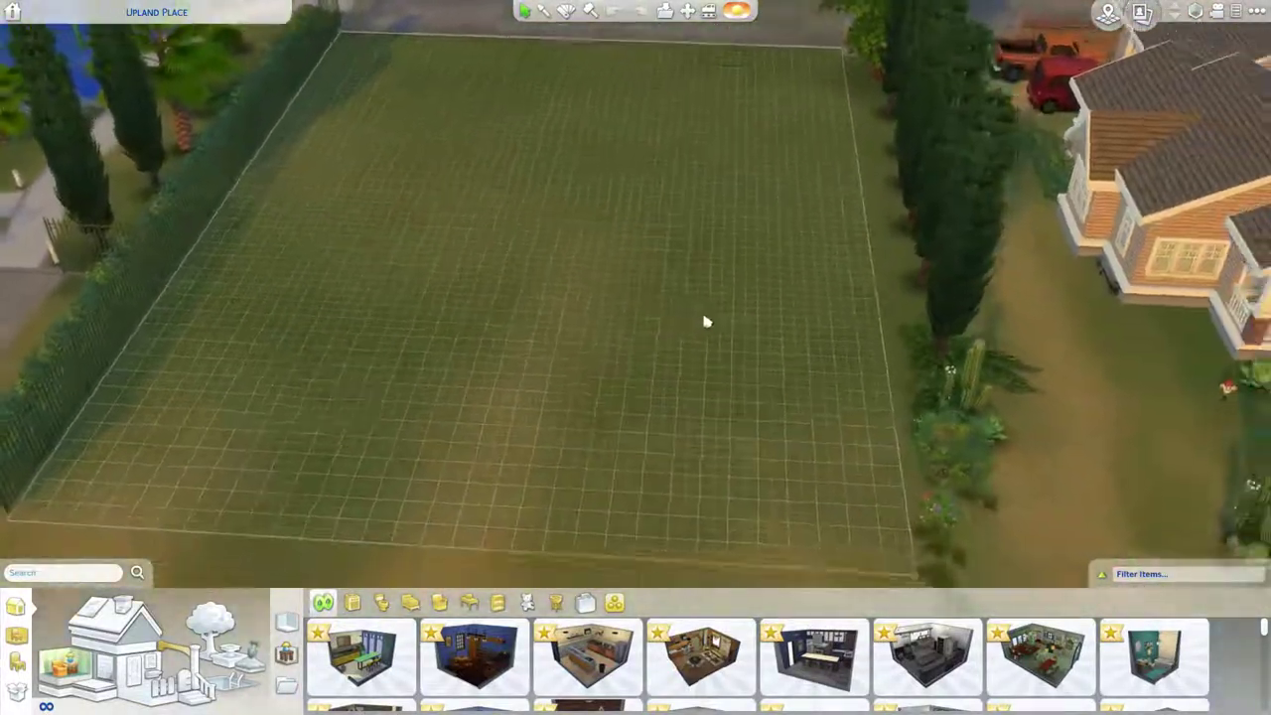
scroll(666, 527, down, 3)
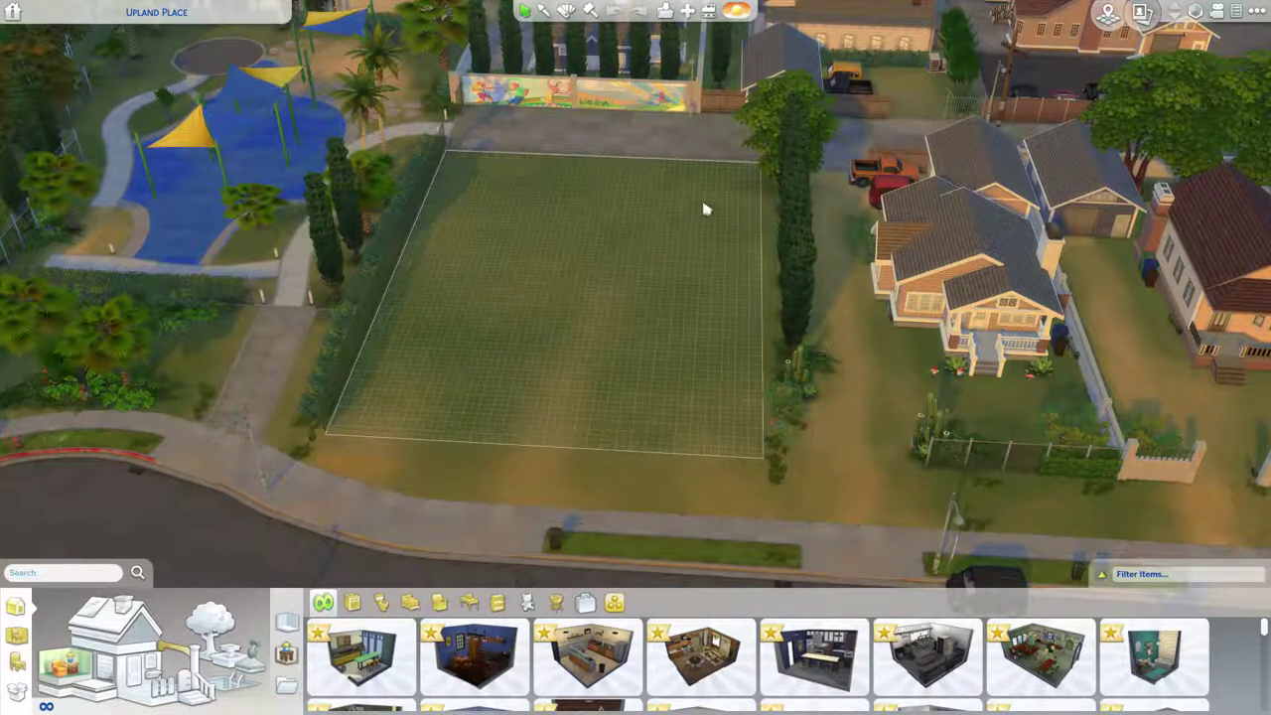
mouse_move(703, 210)
middle_down()
mouse_move(715, 164)
mouse_move(689, 198)
mouse_move(697, 224)
middle_up()
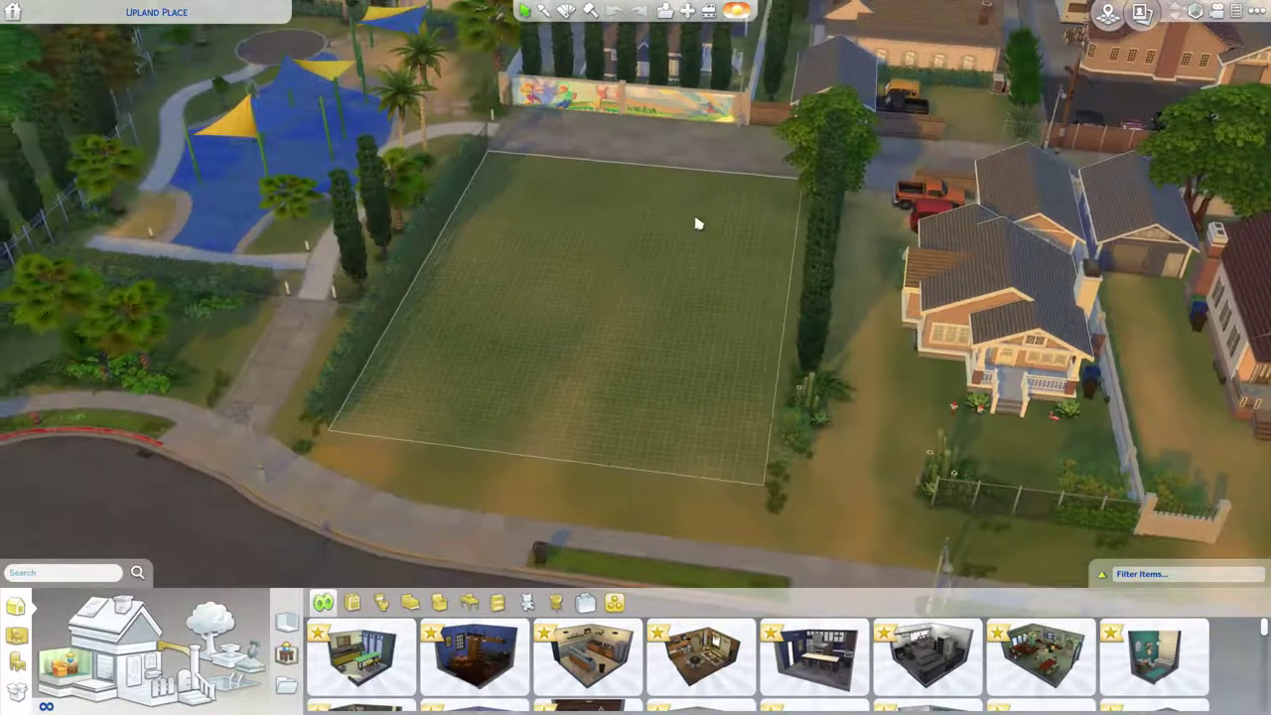
scroll(766, 190, up, 2)
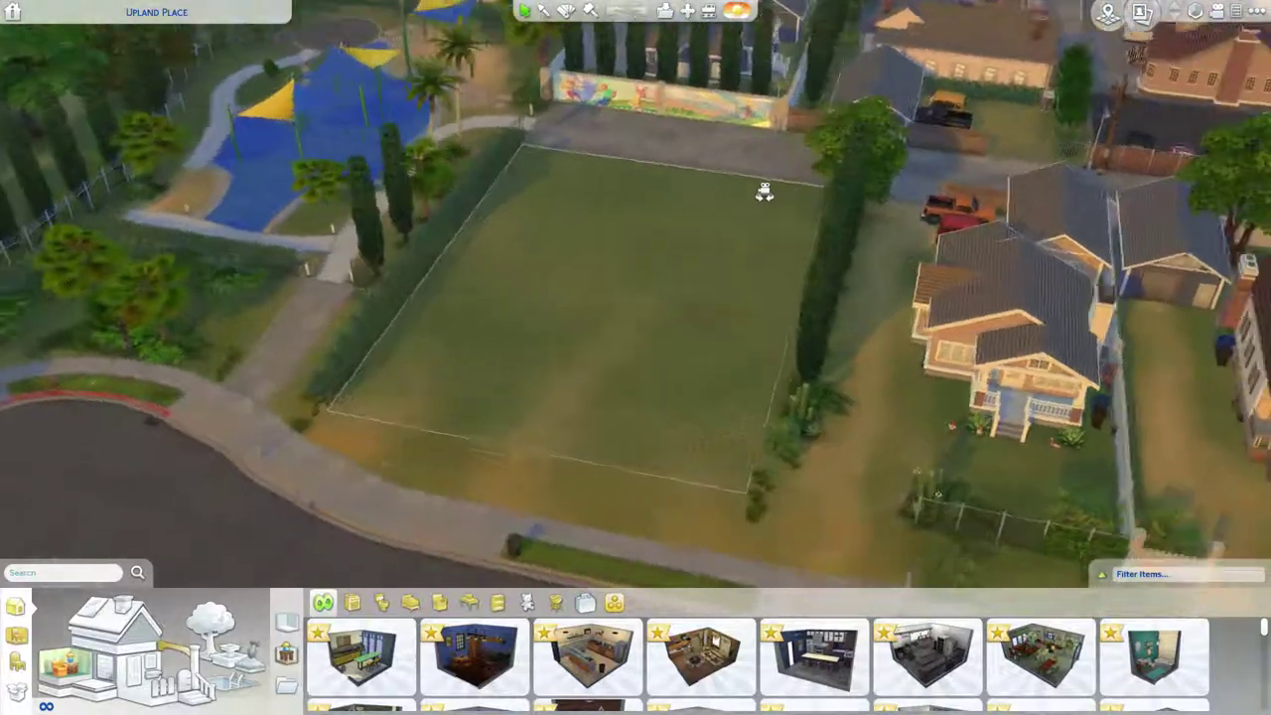
- Return to the Del Sol Valley 2 map and clear the small house from the lot beside the vacant ones
click(1121, 14)
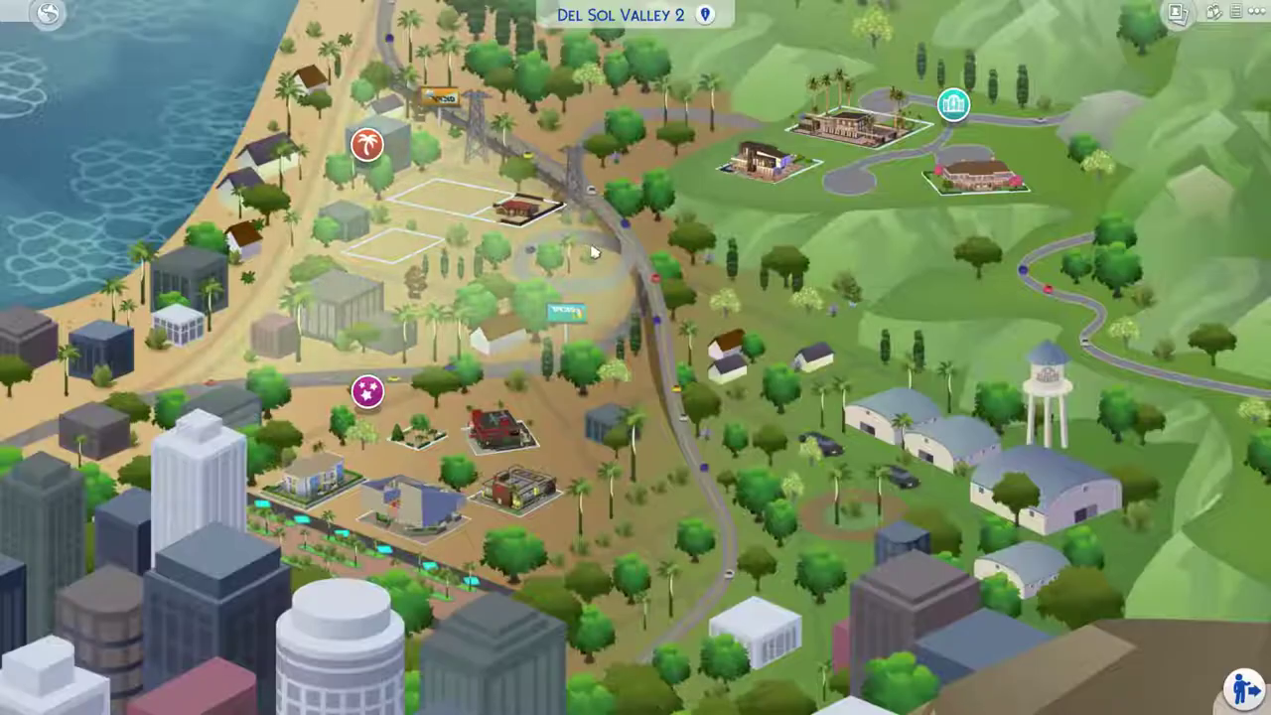
click(520, 208)
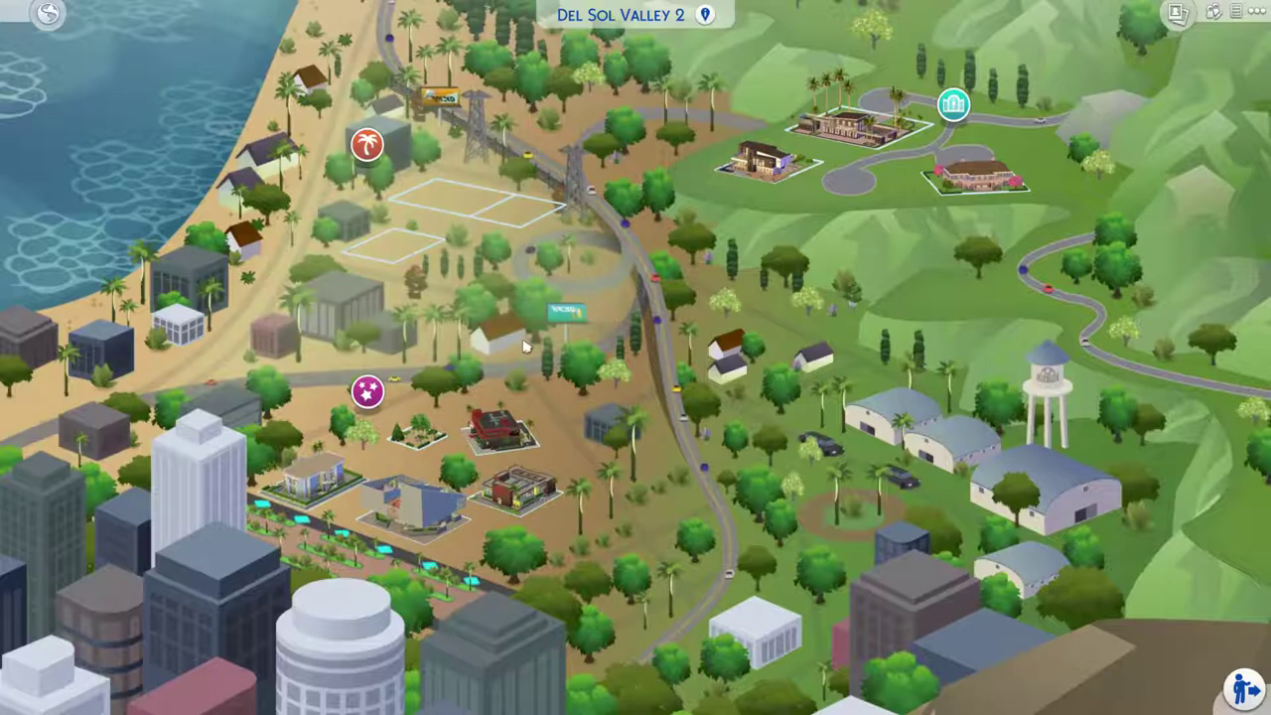
- Open household management and filter the other households to unplayed ones that are not in world
click(1213, 11)
click(576, 168)
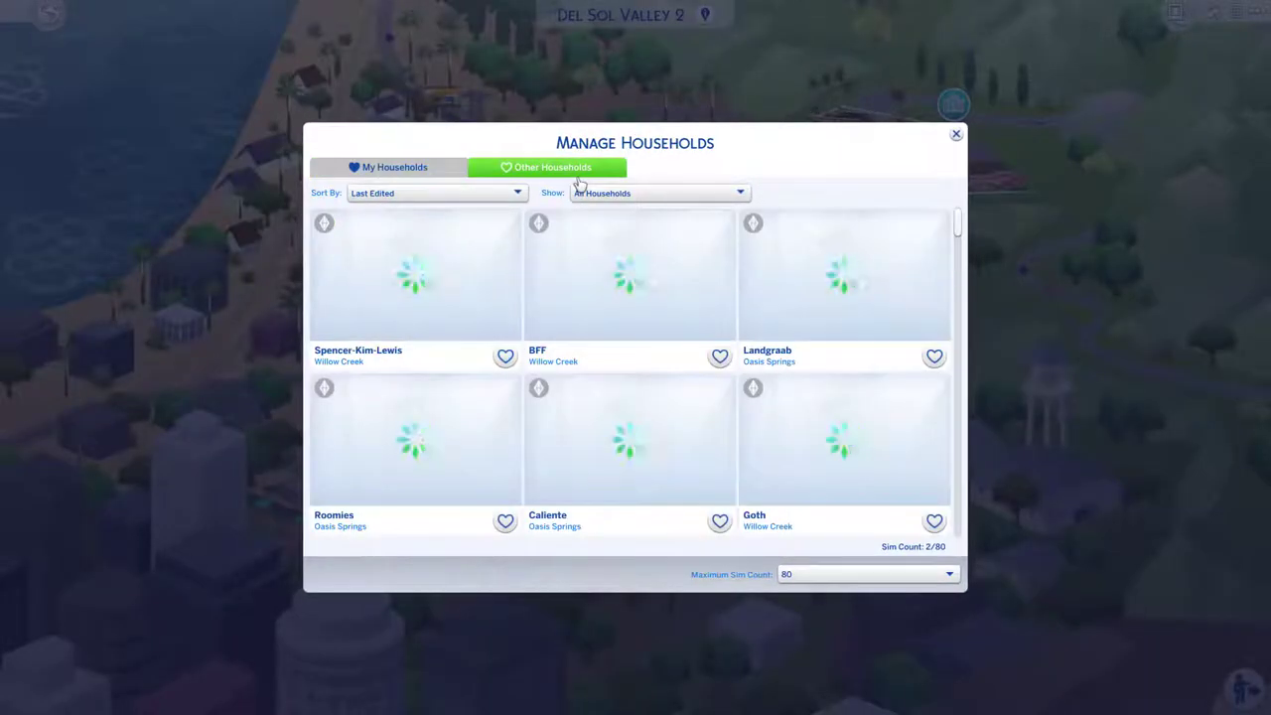
click(627, 193)
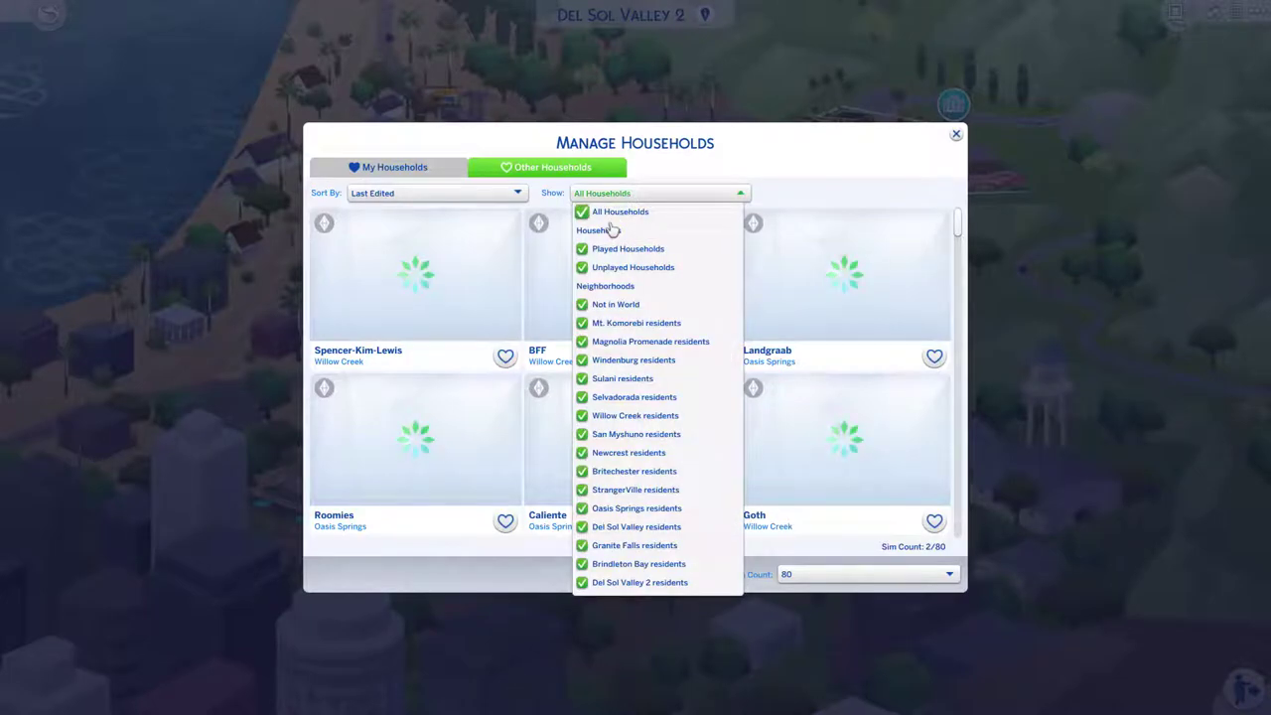
click(607, 215)
click(718, 175)
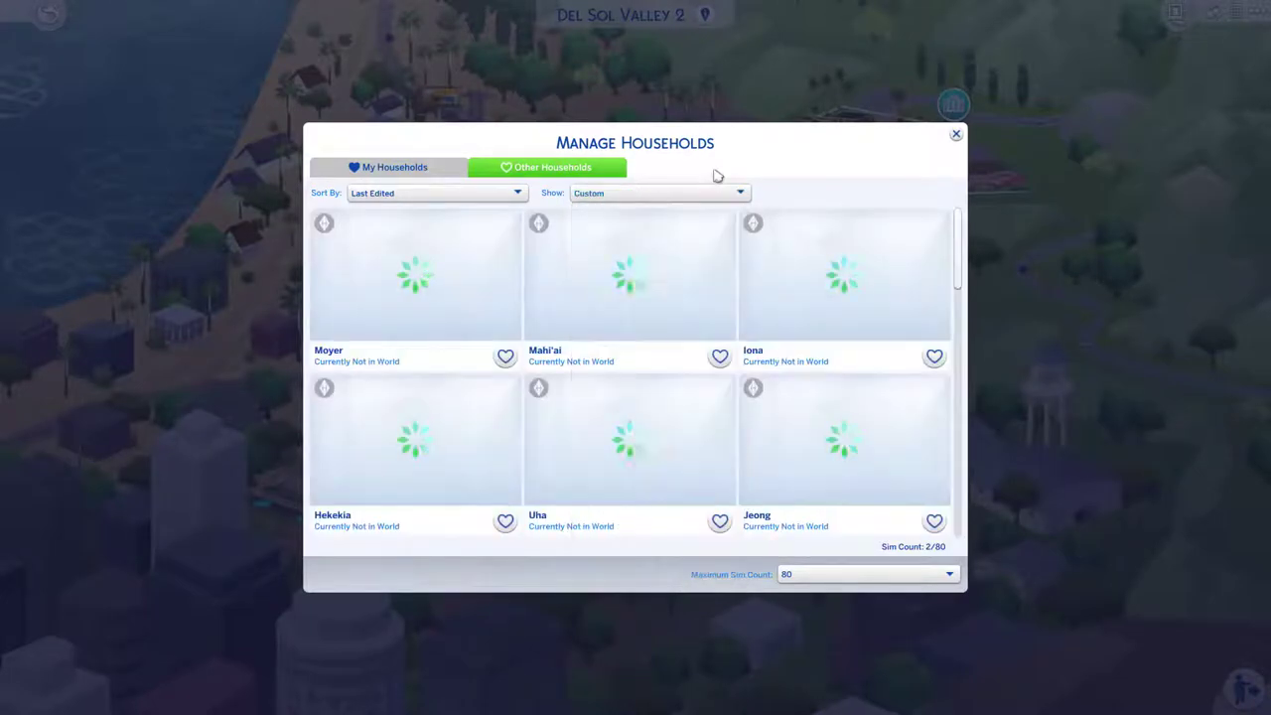
- Browse the unplayed households that are not in world, checking both the own and the other households
scroll(593, 275, down, 10)
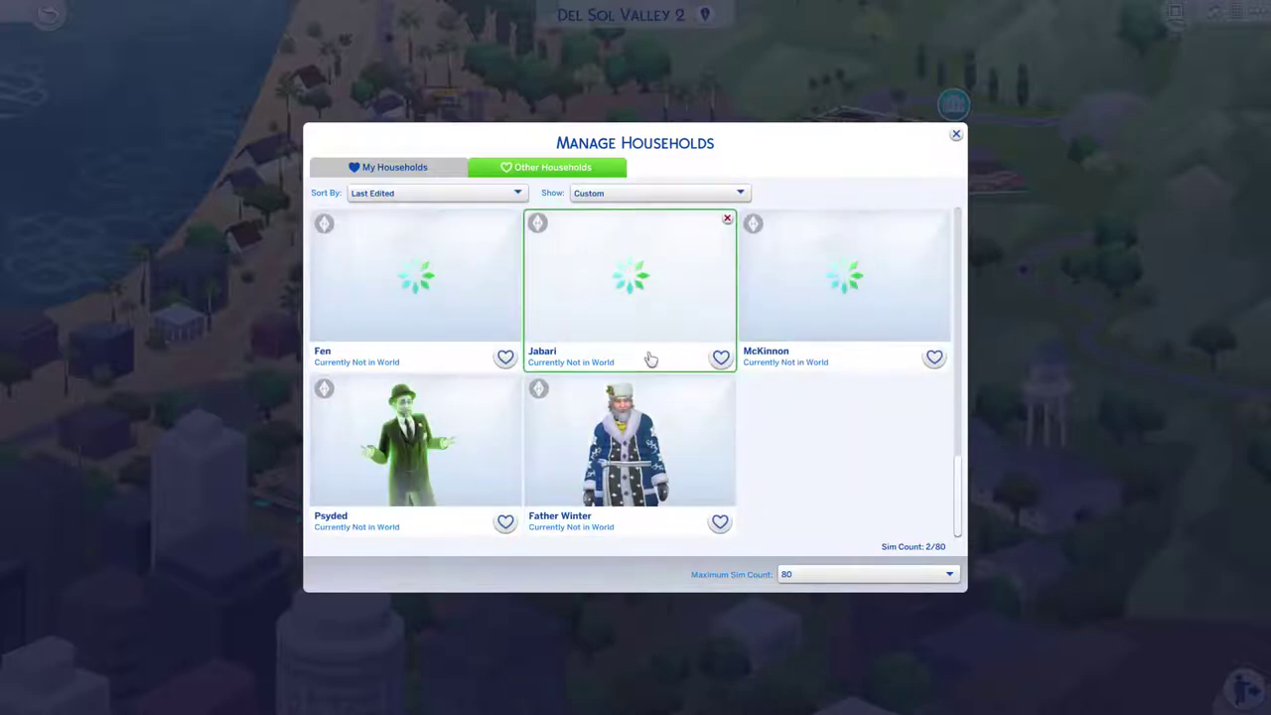
scroll(651, 359, up, 10)
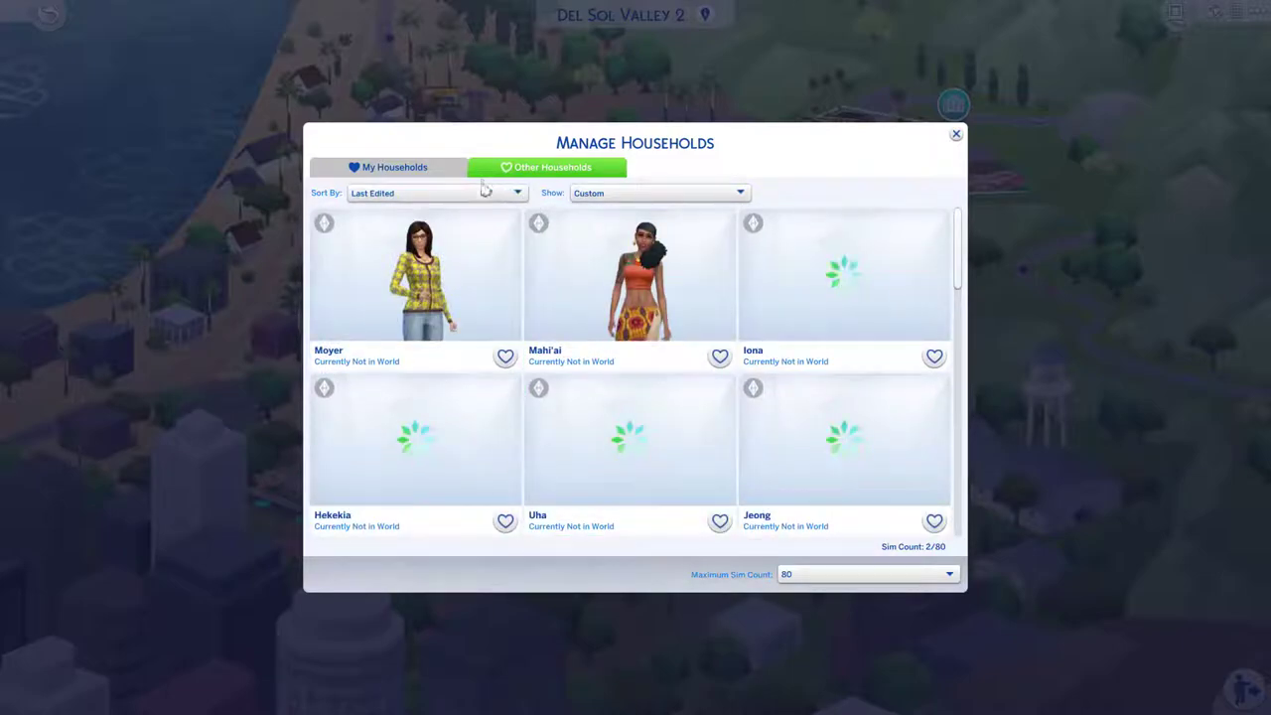
click(444, 170)
click(647, 194)
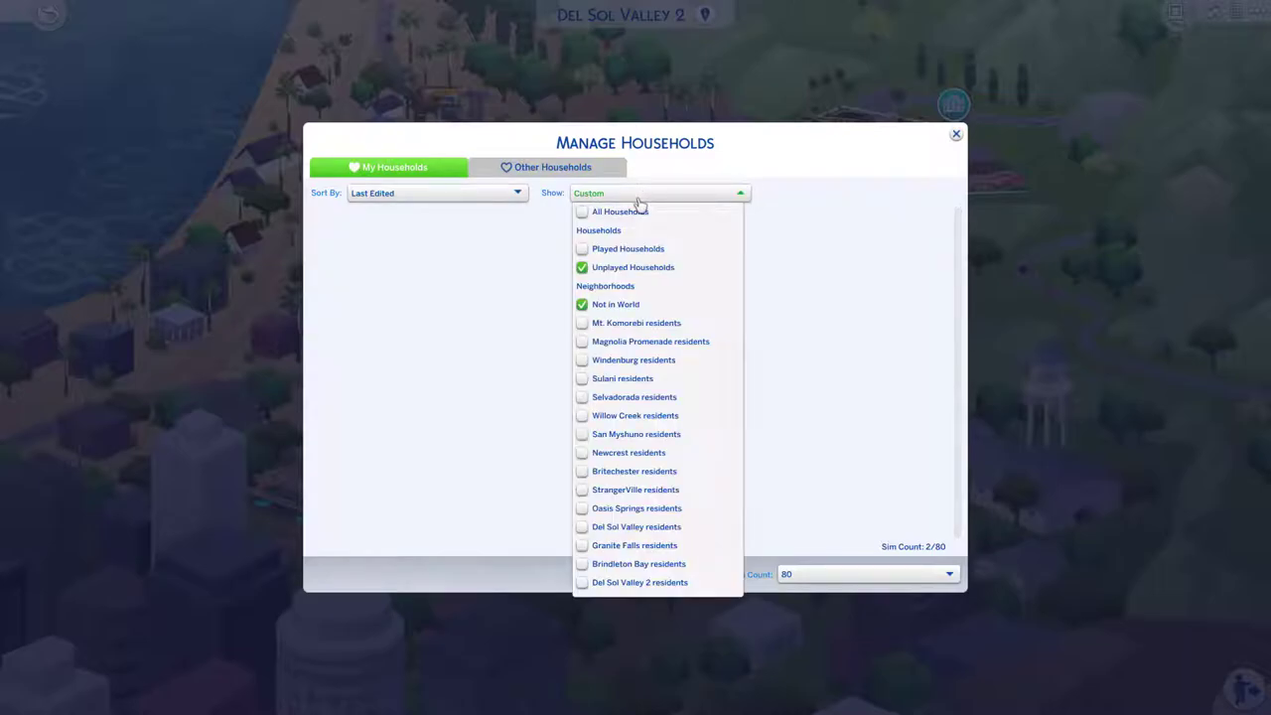
click(580, 169)
scroll(635, 298, down, 2)
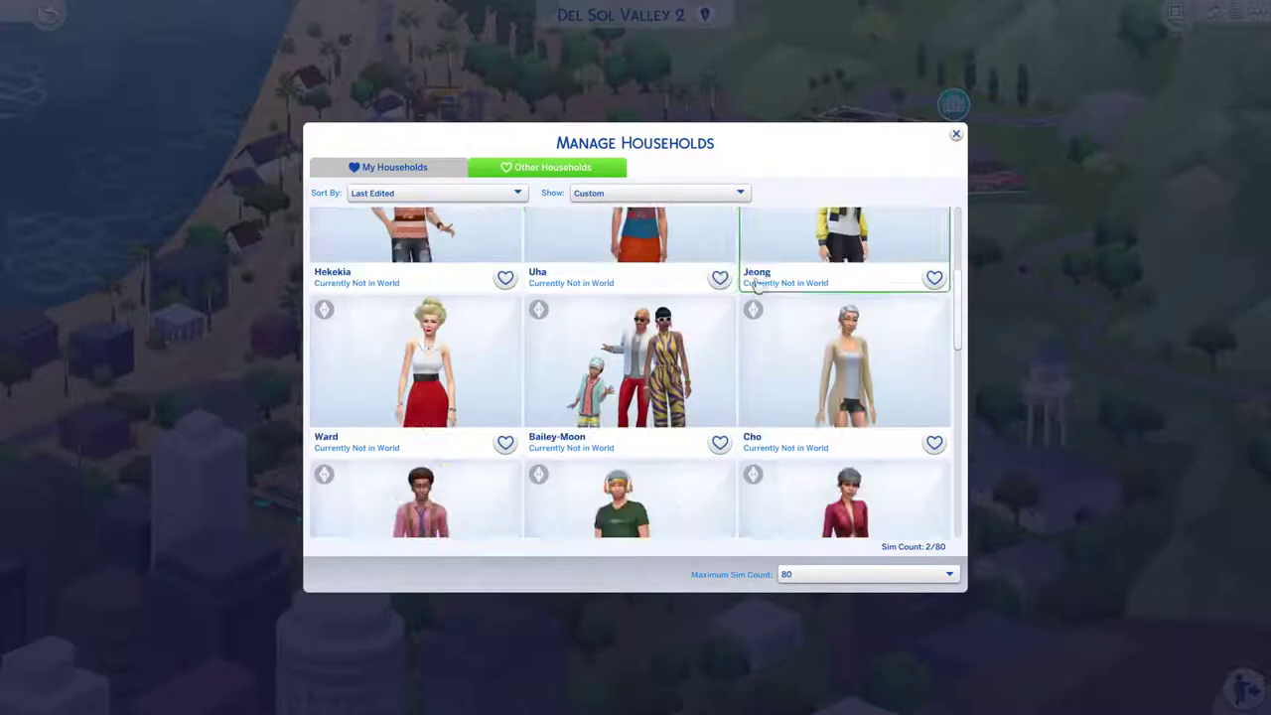
scroll(844, 287, up, 2)
- Move the Jeong household into the vacant 40x30 Upland Place lot in Del Sol Valley 2
click(815, 417)
click(797, 487)
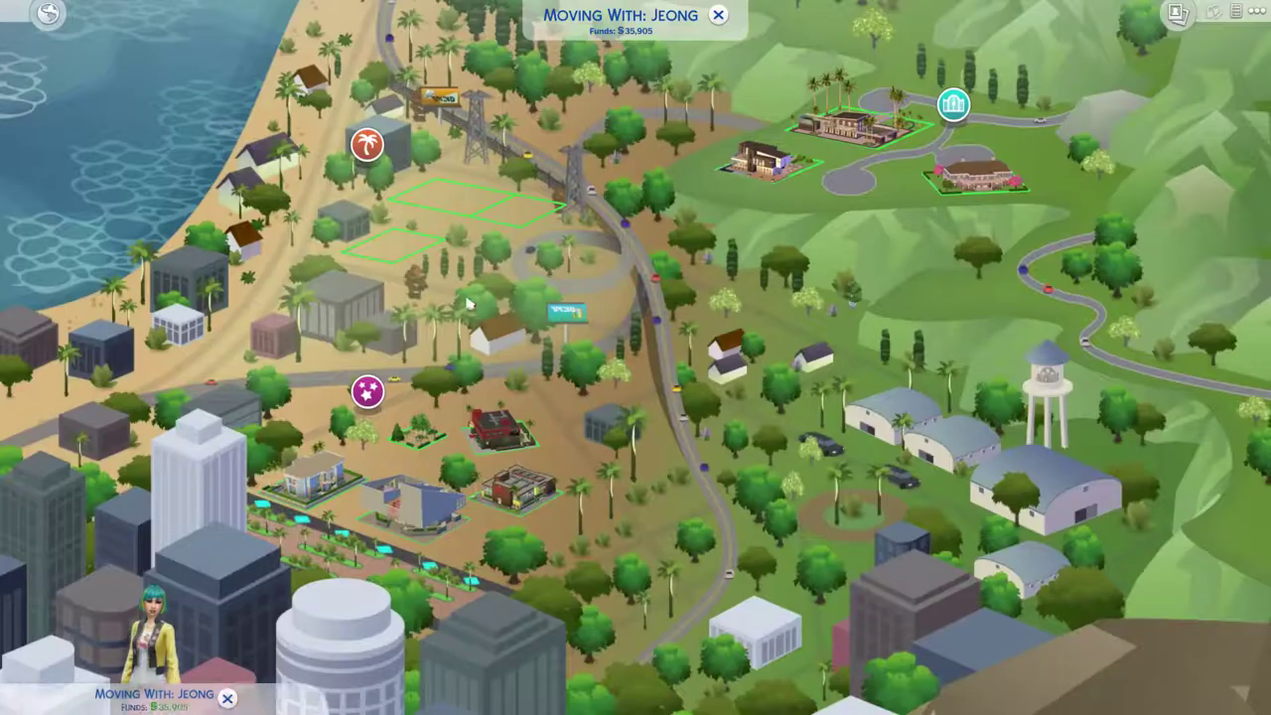
click(402, 253)
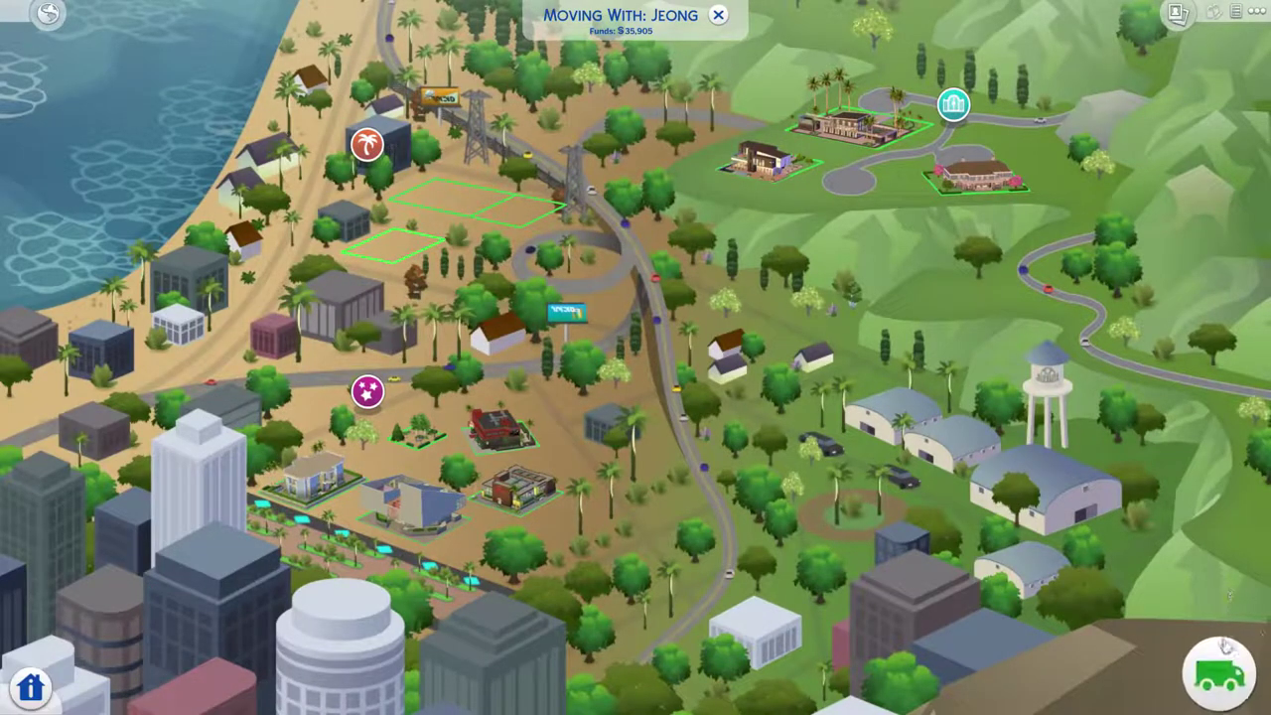
click(843, 498)
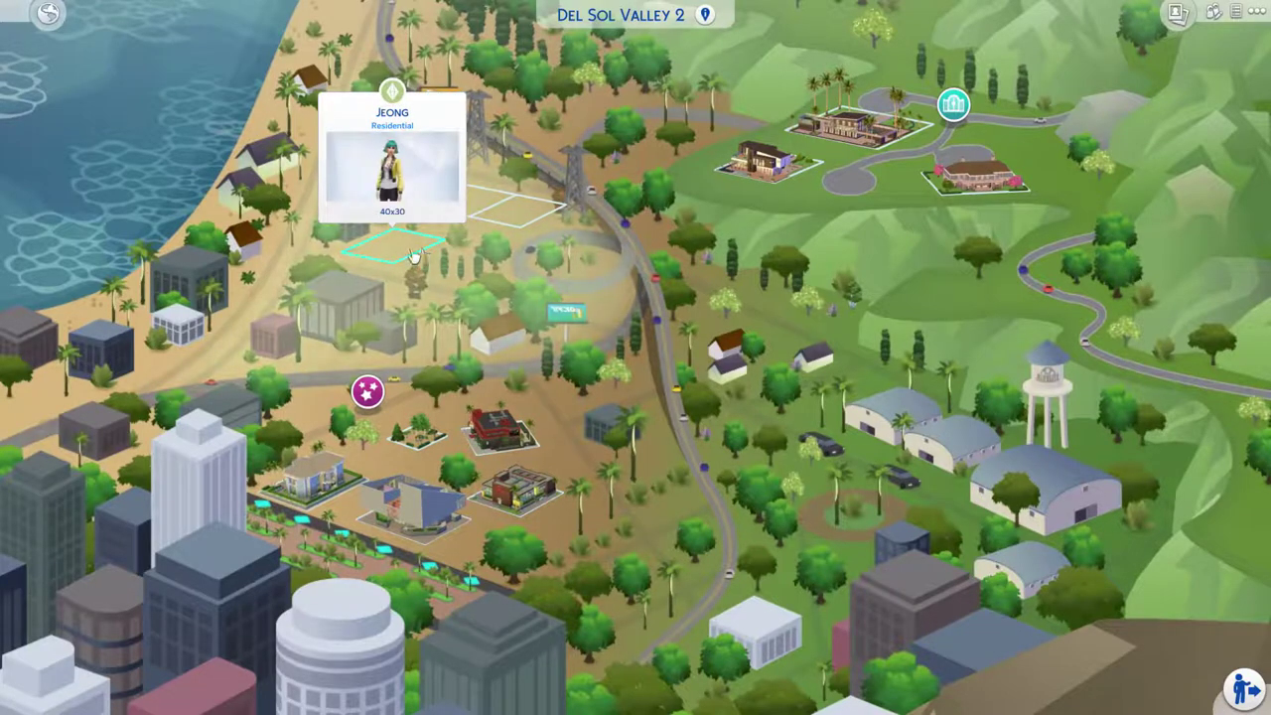
- Return to the world overview, reopen Del Sol Valley 2 and start playing the Jeong household at Upland Place
click(50, 13)
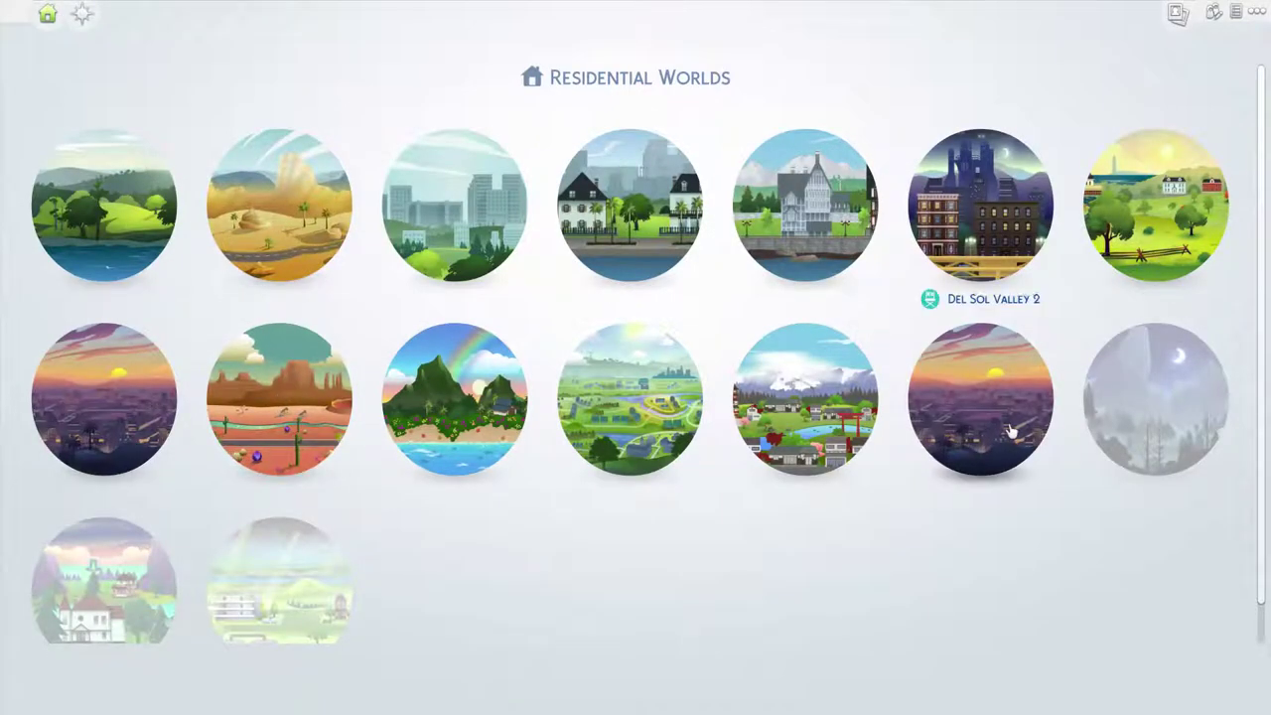
click(966, 397)
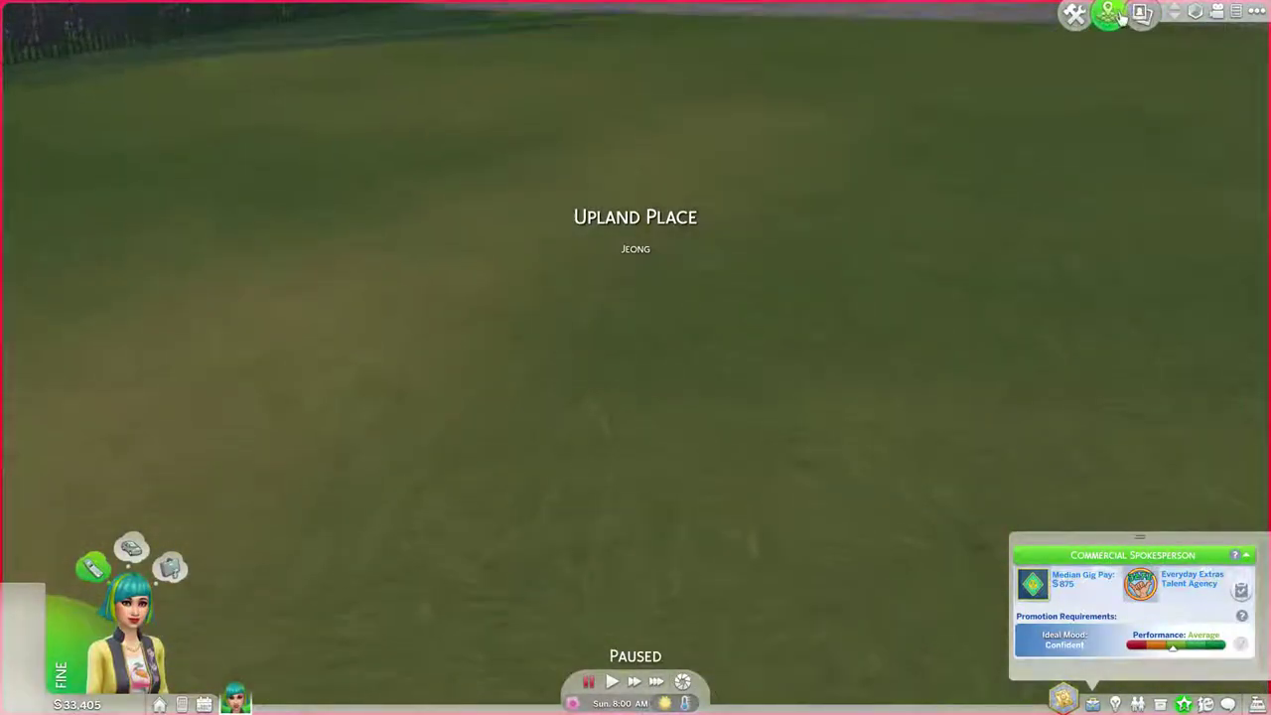
- Leave the Upland Place lot for the world overview and reopen Del Sol Valley 2
click(1116, 12)
click(631, 402)
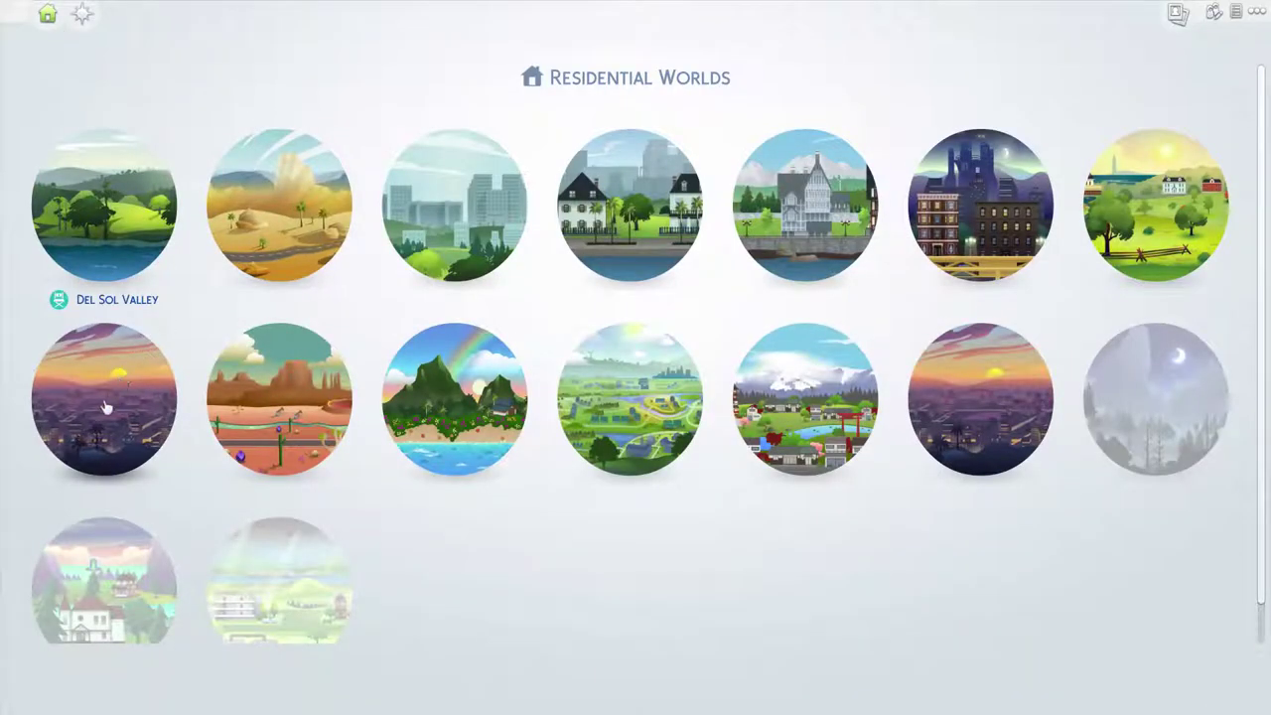
click(960, 417)
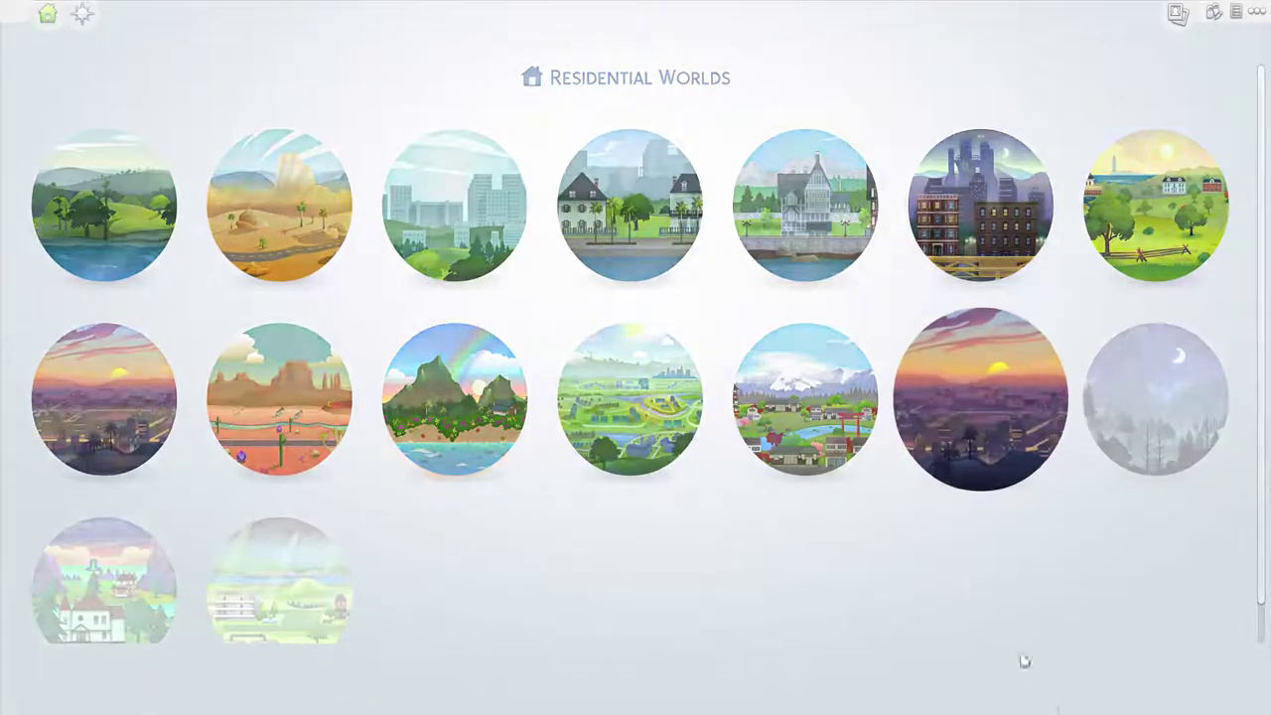